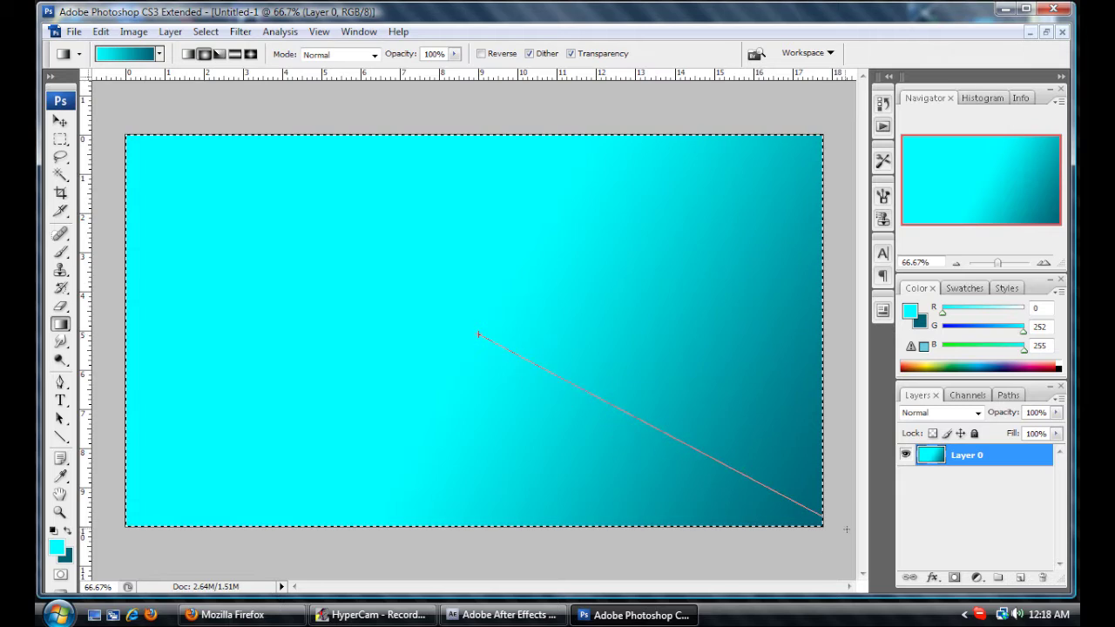
# Step: Fill Layer 0 with a radial gradient, bright cyan at the centre fading to dark teal edges
pyautogui.moveTo(827, 527); pyautogui.dragTo(793, 499)
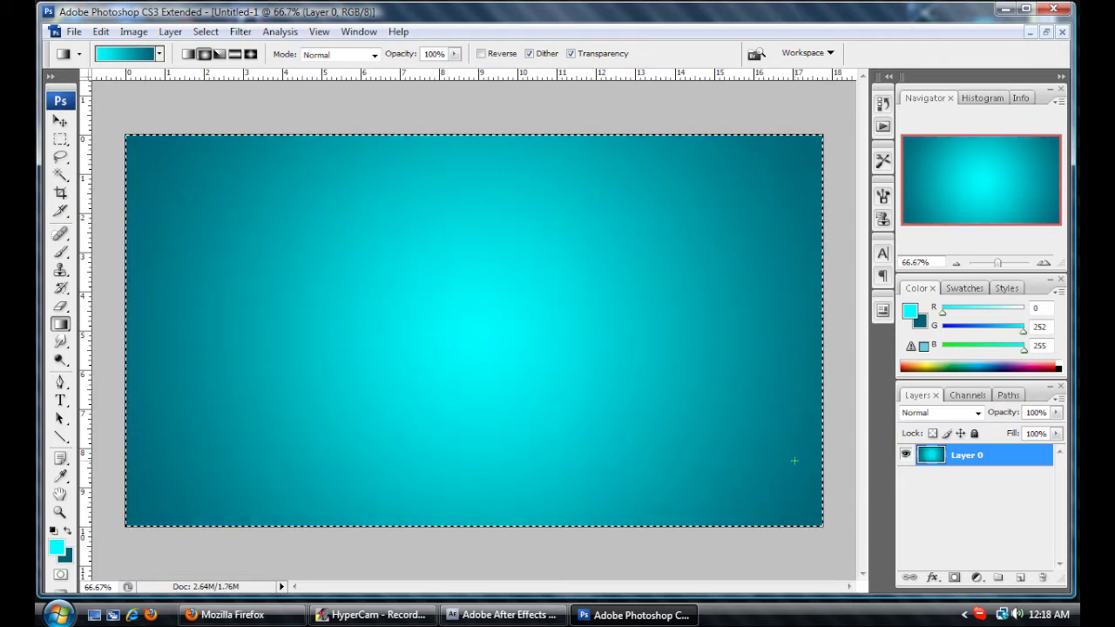
# Step: Add a diagonal stripe Pattern Overlay at about 45% opacity to Layer 0
pyautogui.doubleClick(996, 454)
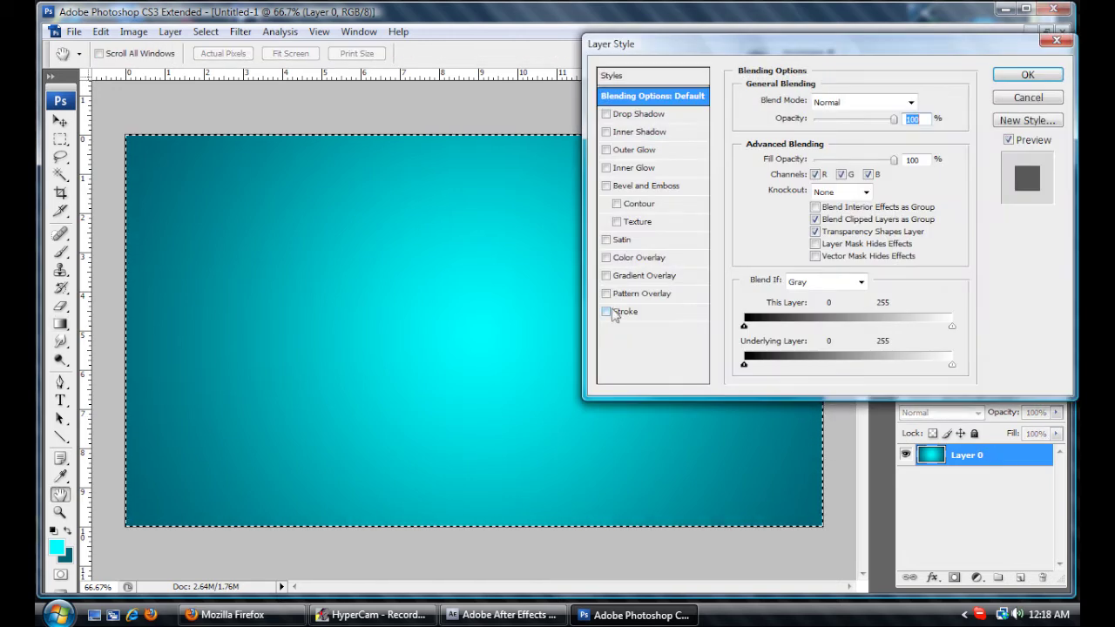
pyautogui.click(606, 294)
pyautogui.click(635, 296)
pyautogui.click(841, 165)
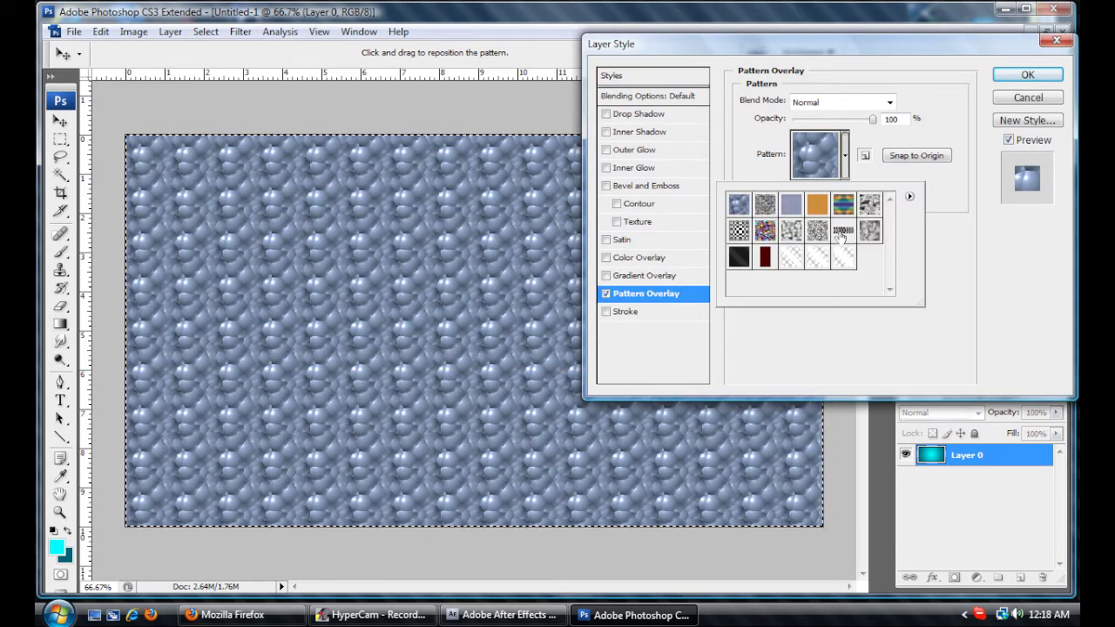
pyautogui.click(843, 257)
pyautogui.click(873, 119)
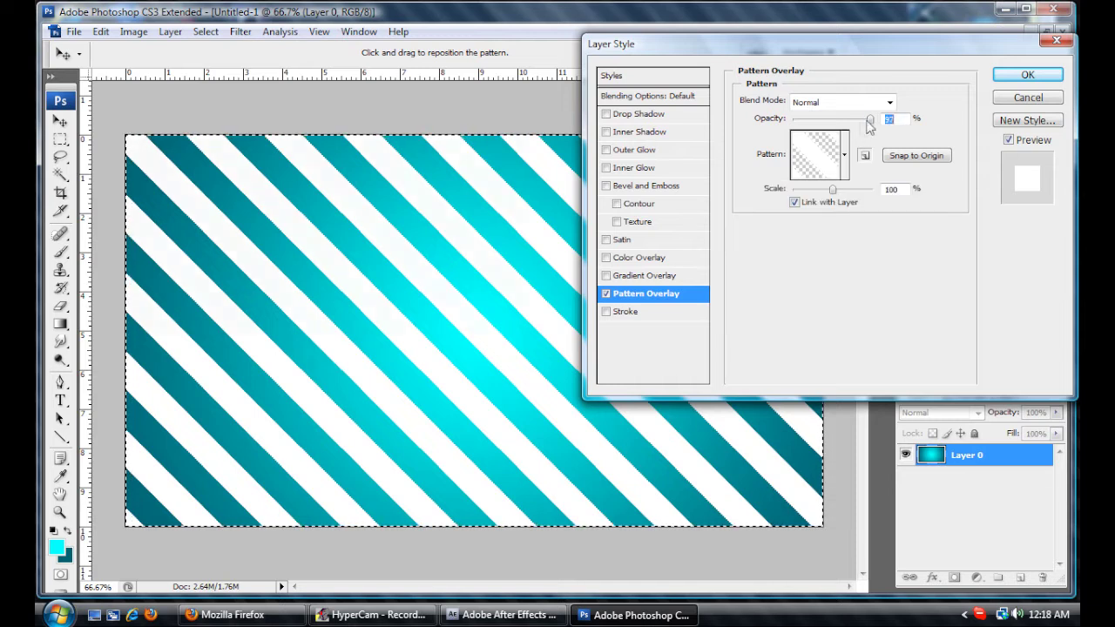
pyautogui.moveTo(872, 120); pyautogui.dragTo(836, 126)
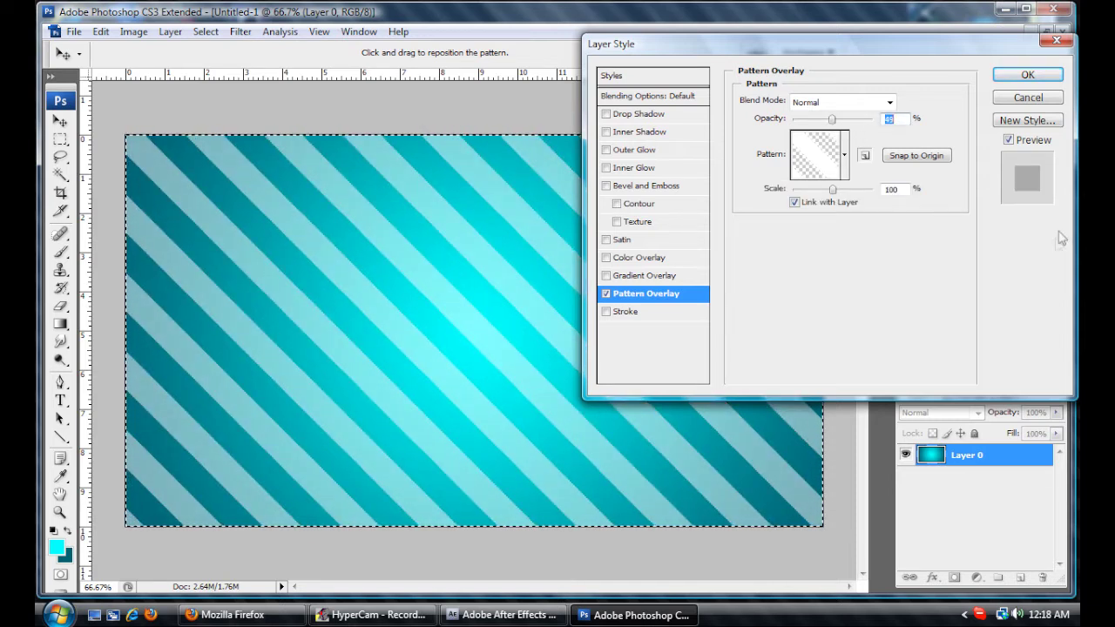
pyautogui.click(1028, 75)
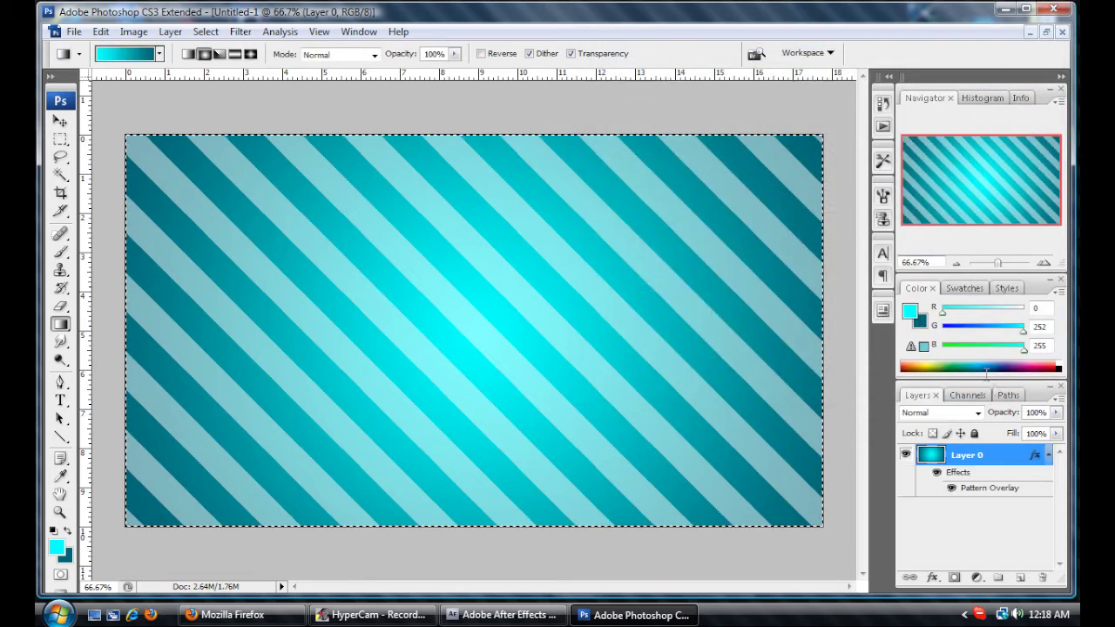
pyautogui.doubleClick(999, 456)
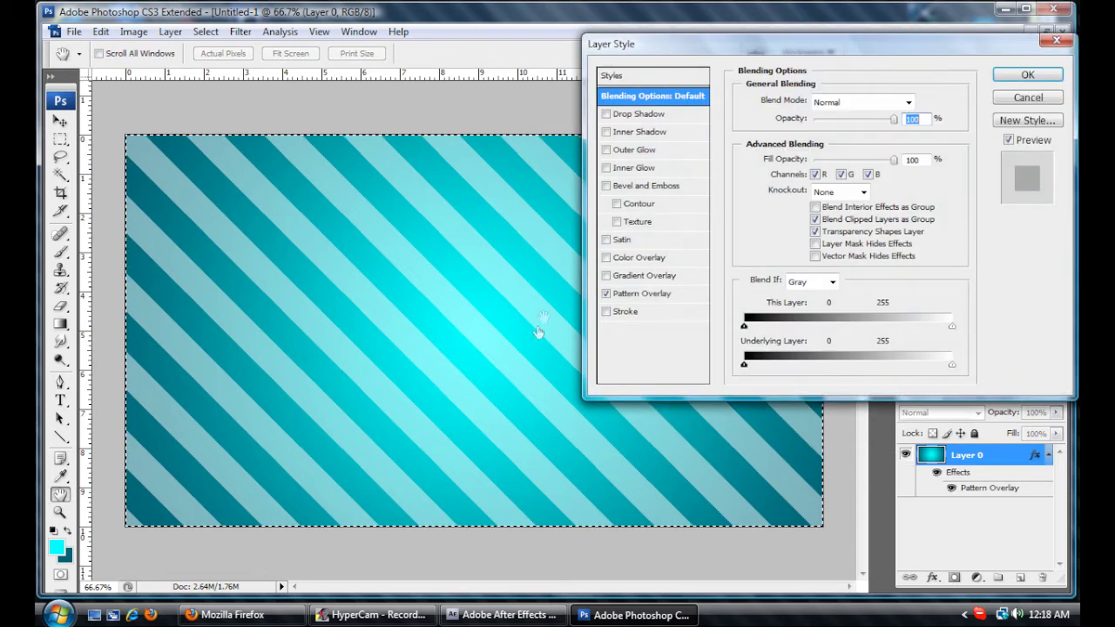
# Step: Add a black Inner Shadow with distance 0, 100% opacity, 39% choke and 250 px size
pyautogui.click(637, 132)
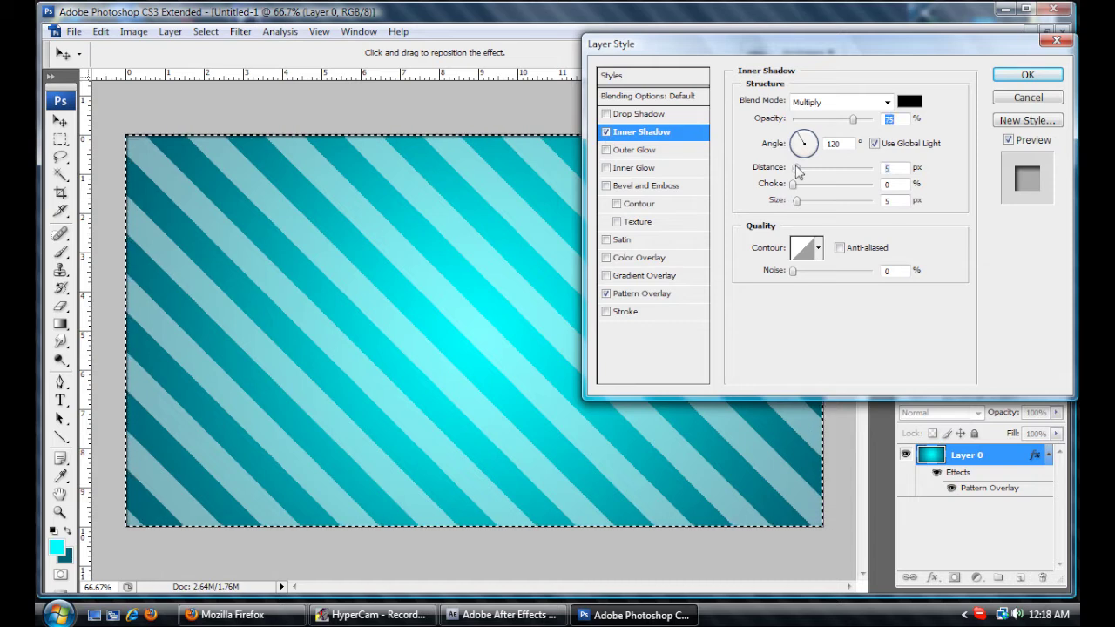
pyautogui.moveTo(796, 166); pyautogui.dragTo(793, 184)
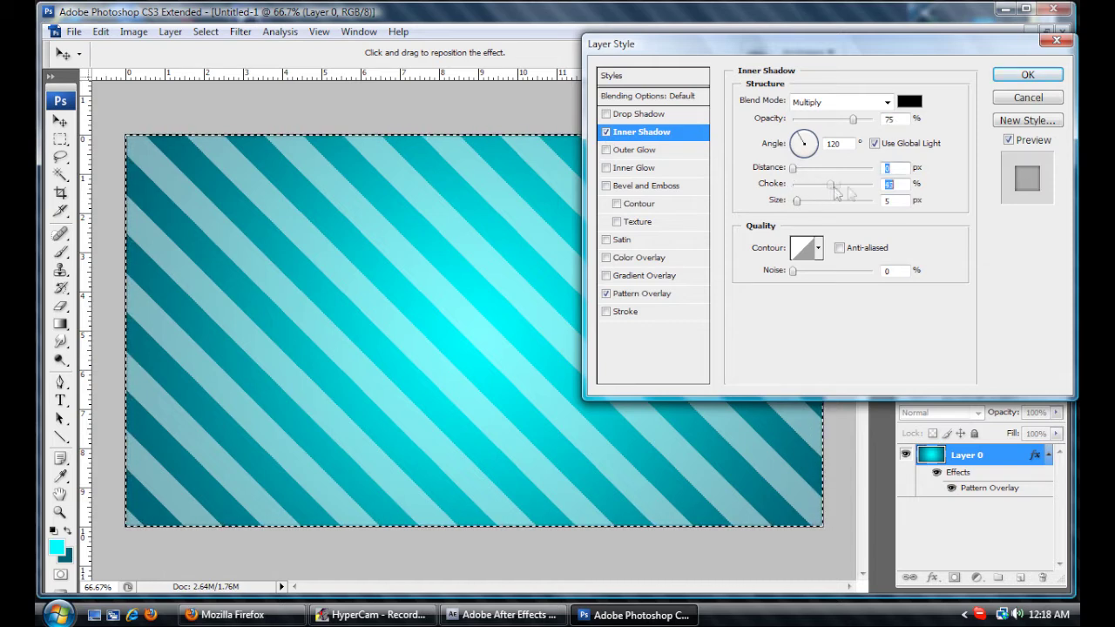
pyautogui.moveTo(843, 201); pyautogui.dragTo(799, 196)
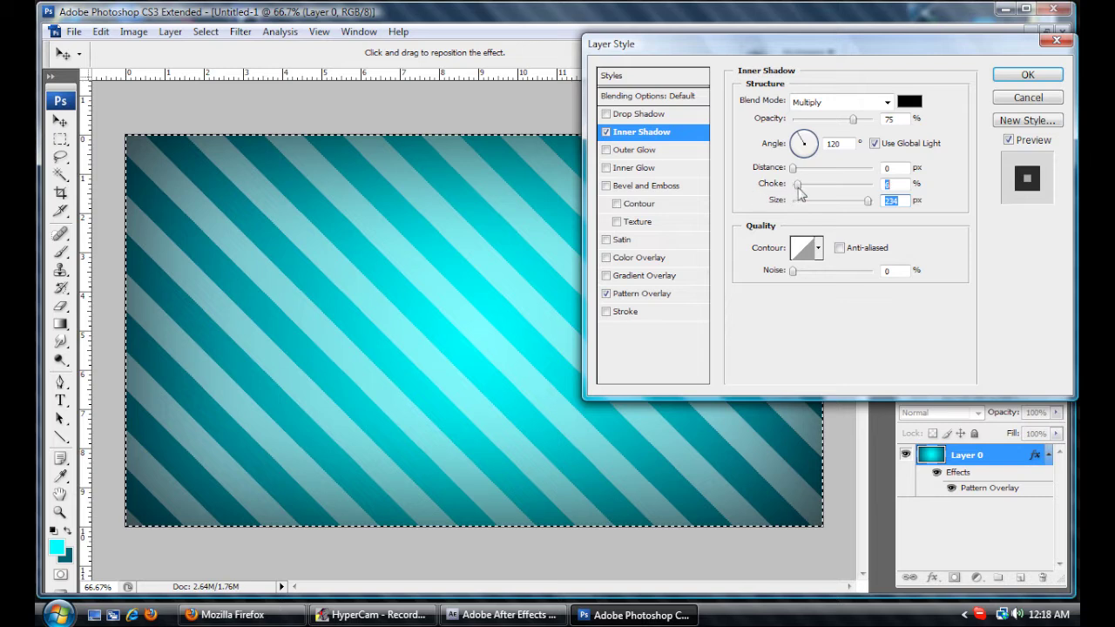
pyautogui.moveTo(806, 187); pyautogui.dragTo(832, 187)
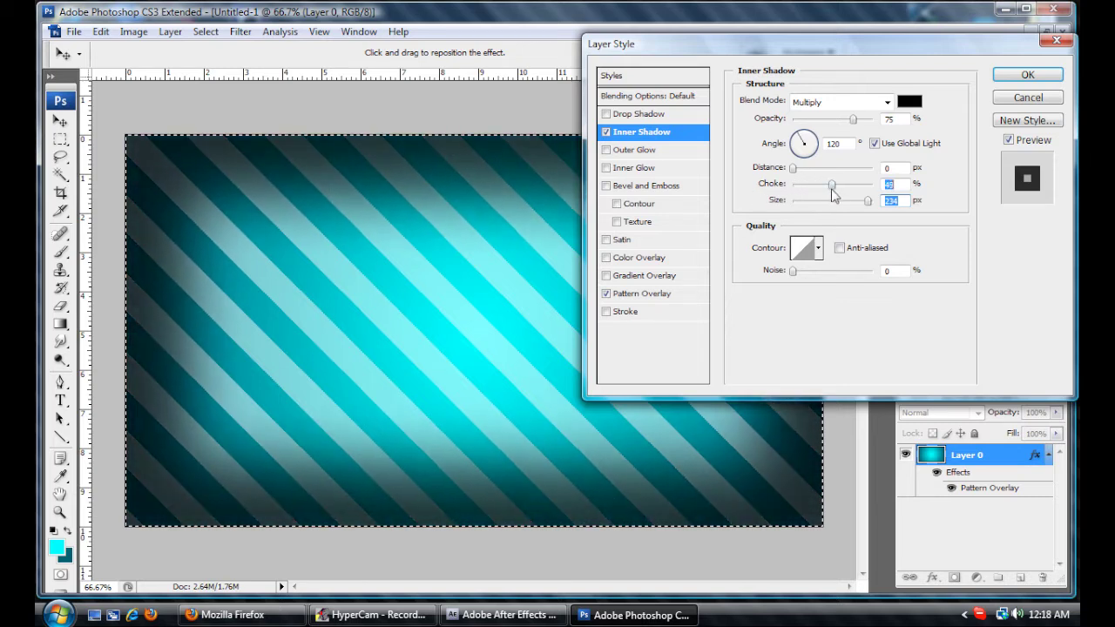
pyautogui.moveTo(832, 189); pyautogui.dragTo(822, 186)
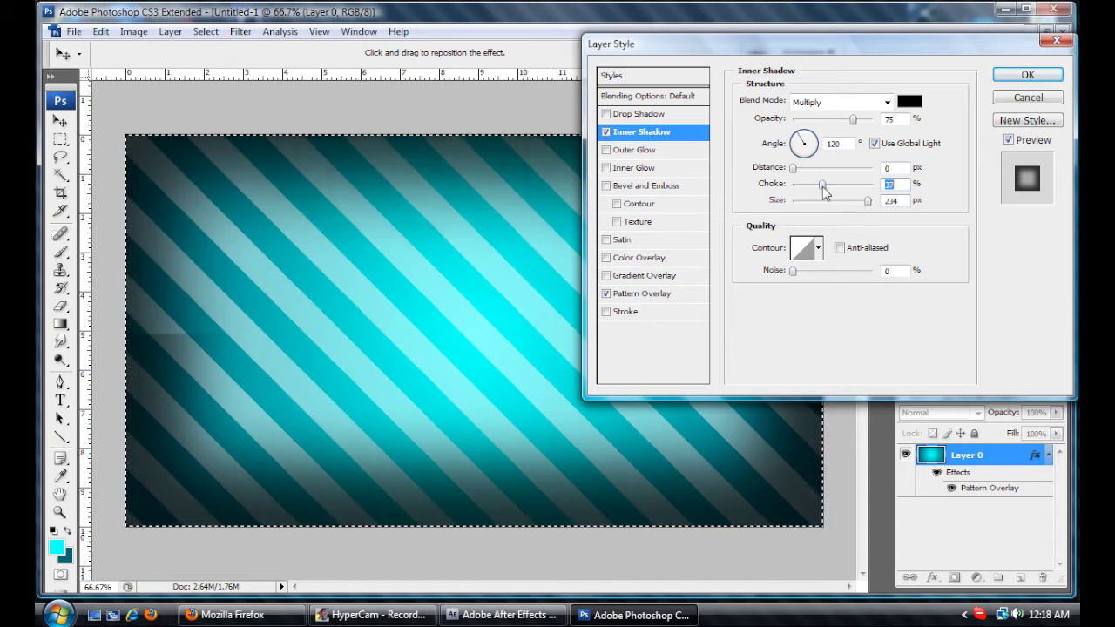
pyautogui.moveTo(853, 119); pyautogui.dragTo(873, 118)
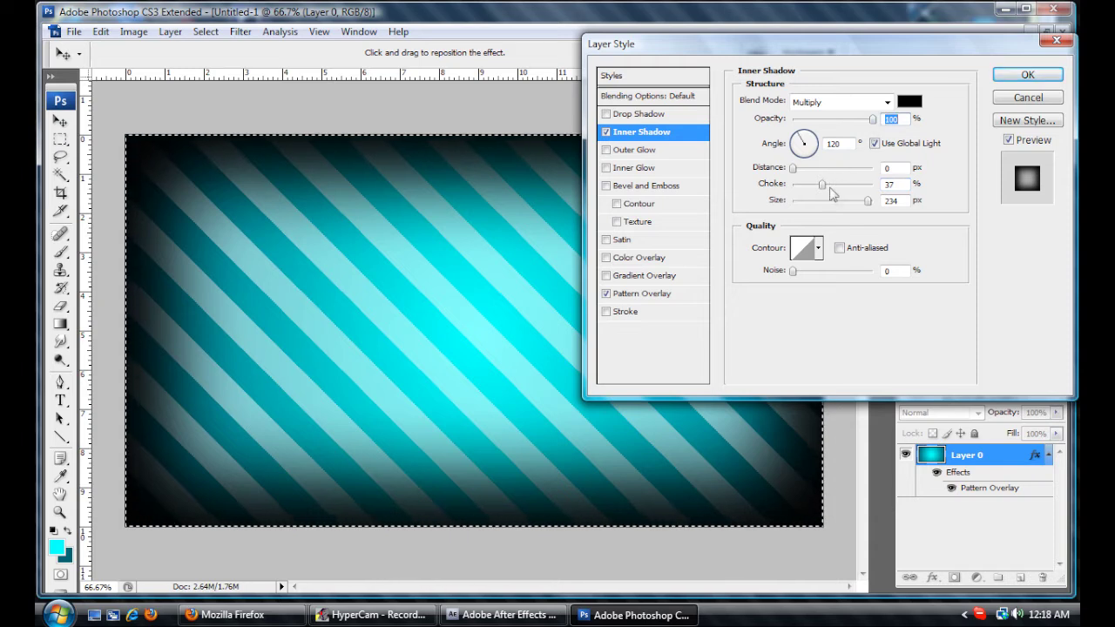
pyautogui.moveTo(868, 200); pyautogui.dragTo(891, 202)
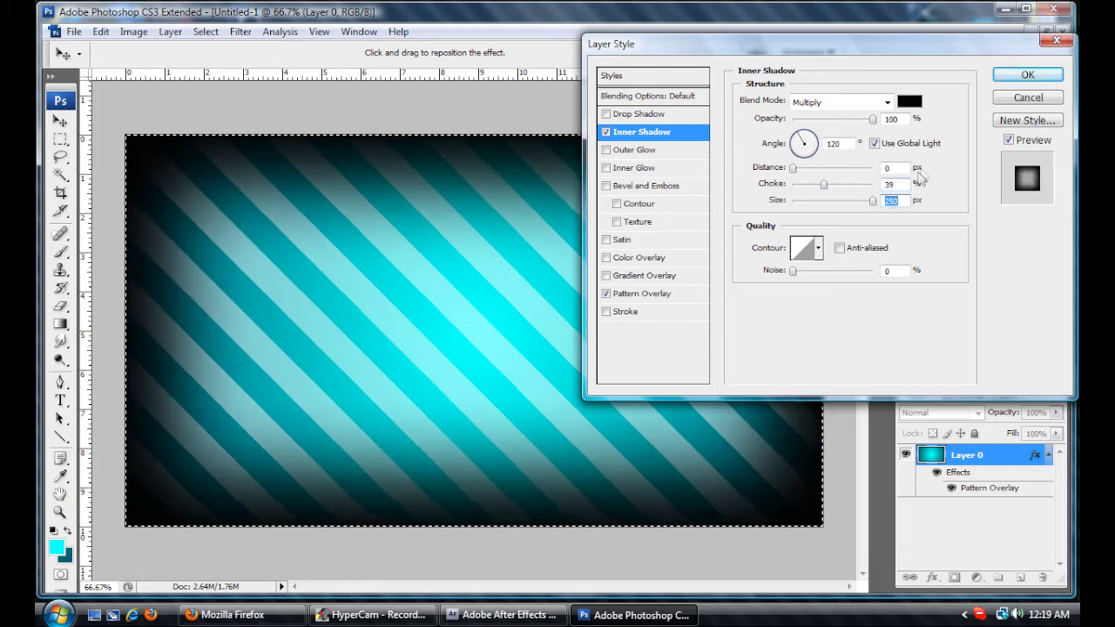
pyautogui.click(1013, 77)
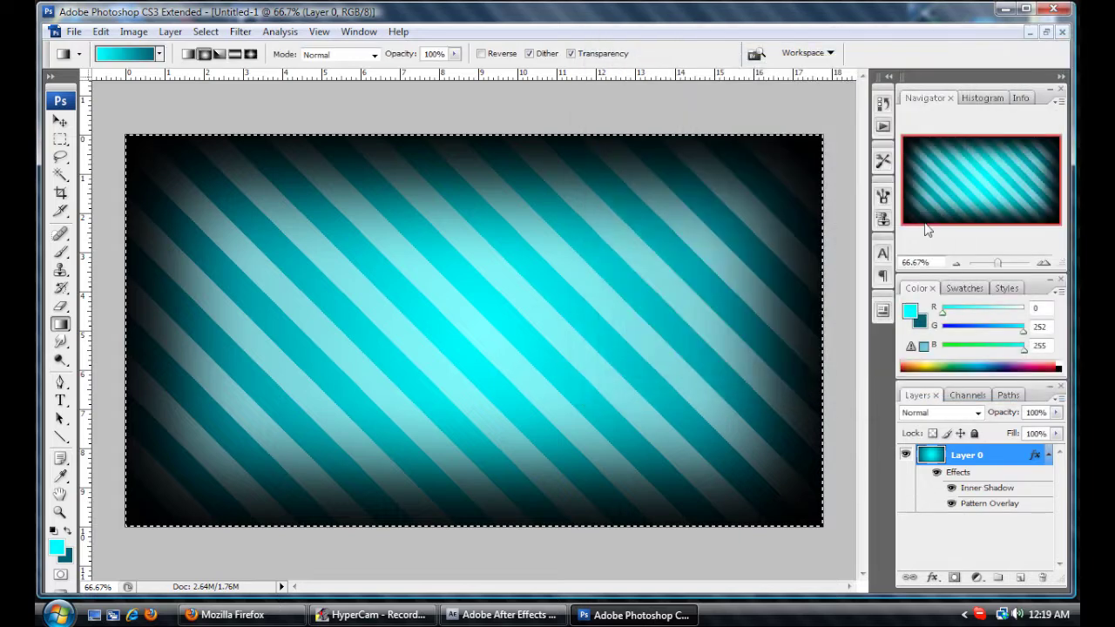
pyautogui.doubleClick(1003, 460)
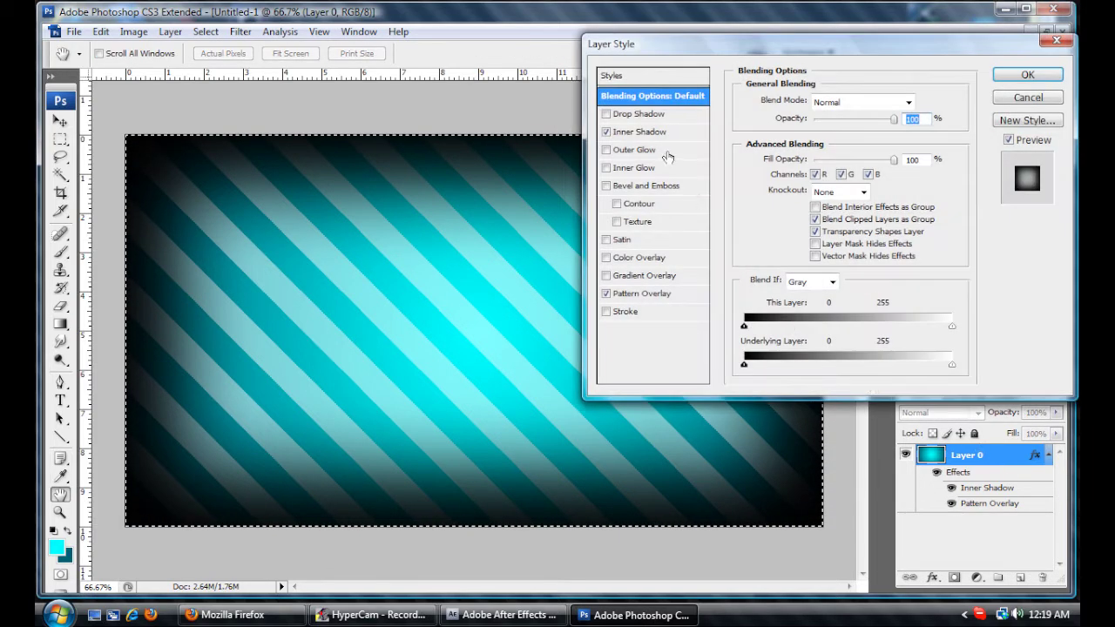
pyautogui.click(641, 131)
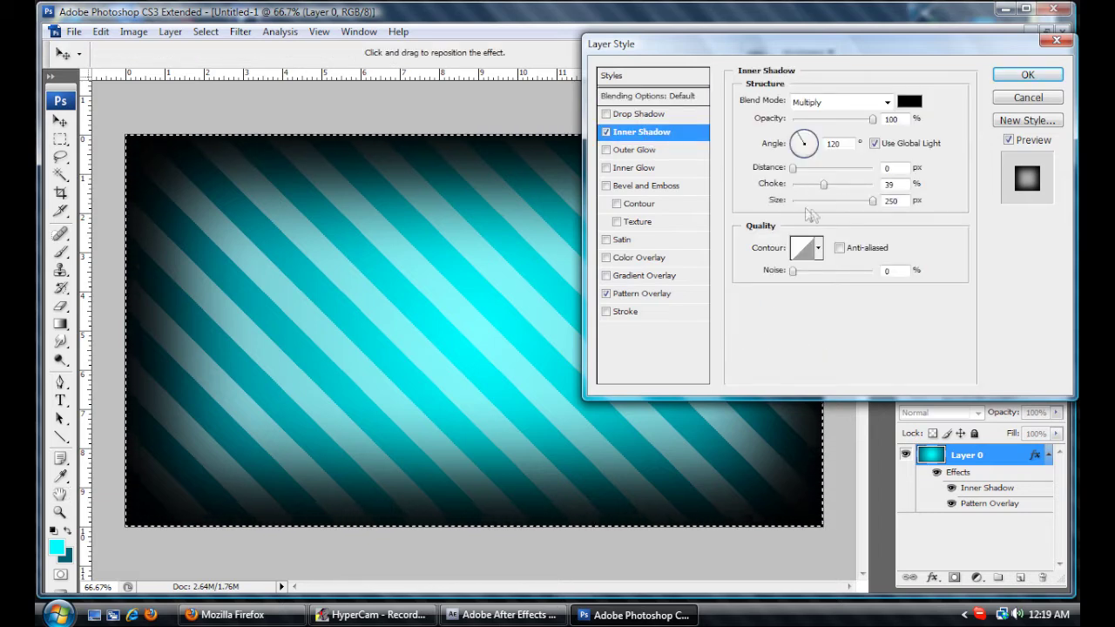
pyautogui.click(872, 201)
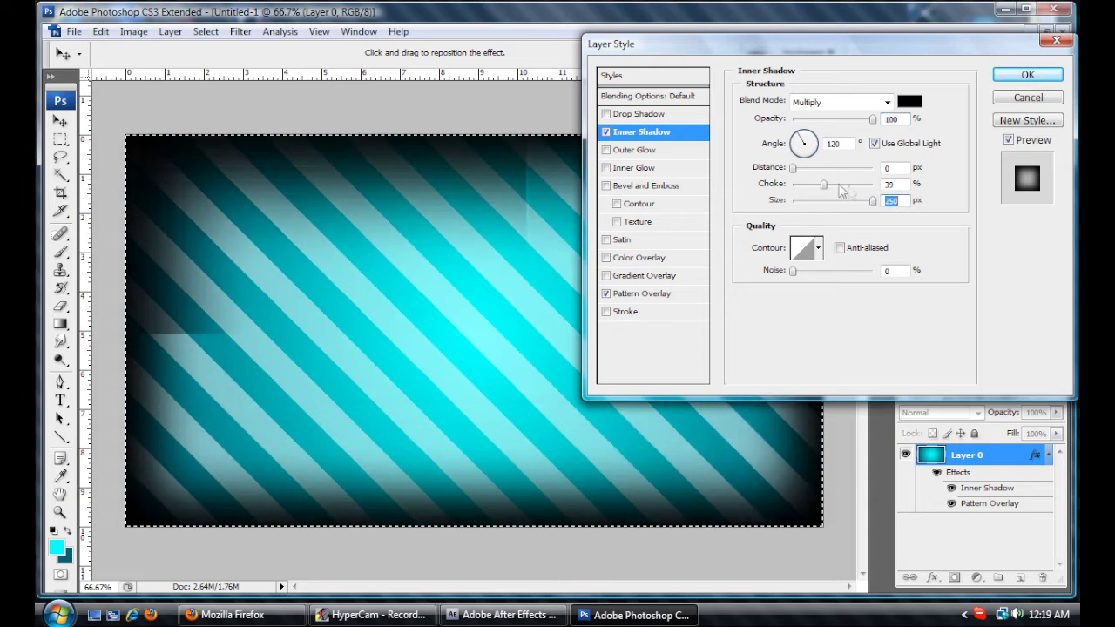
pyautogui.moveTo(824, 185); pyautogui.dragTo(873, 201)
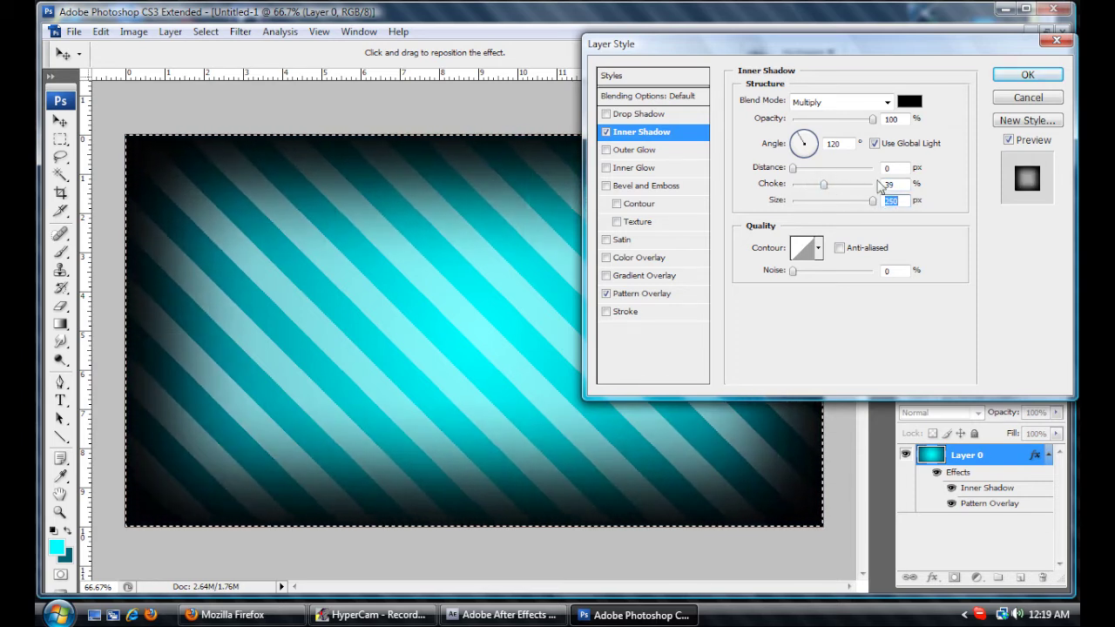
pyautogui.click(1018, 98)
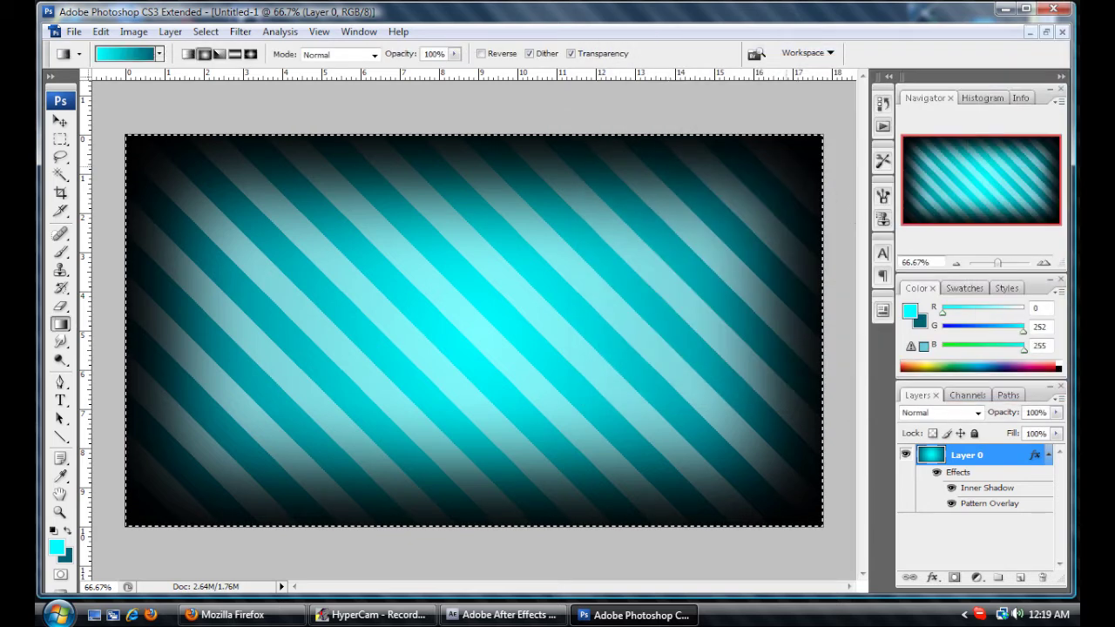
pyautogui.click(645, 620)
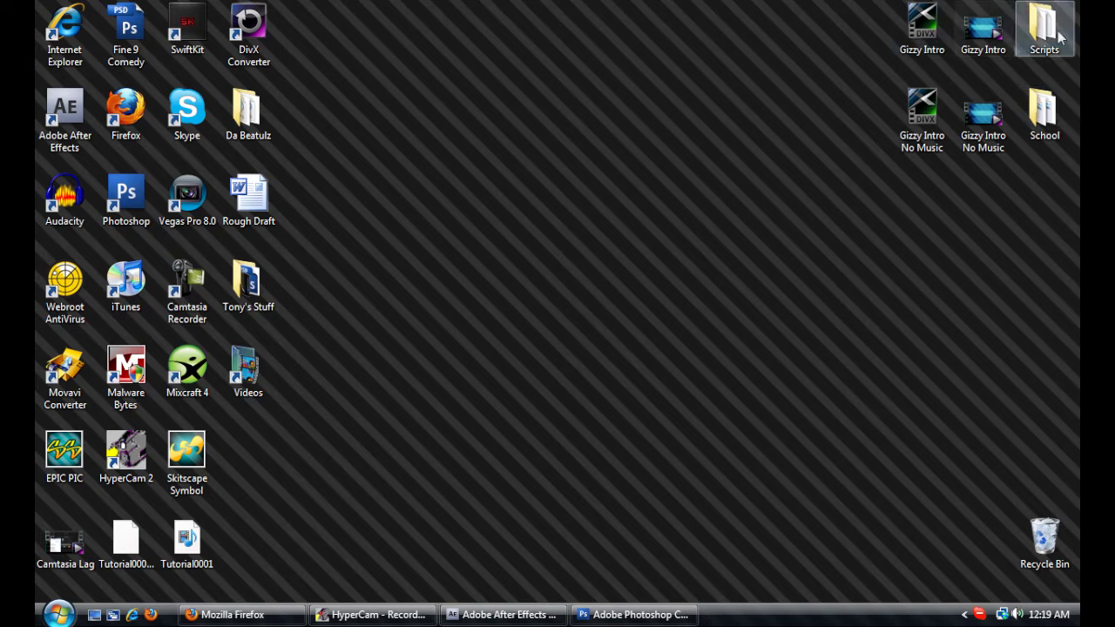
pyautogui.doubleClick(249, 286)
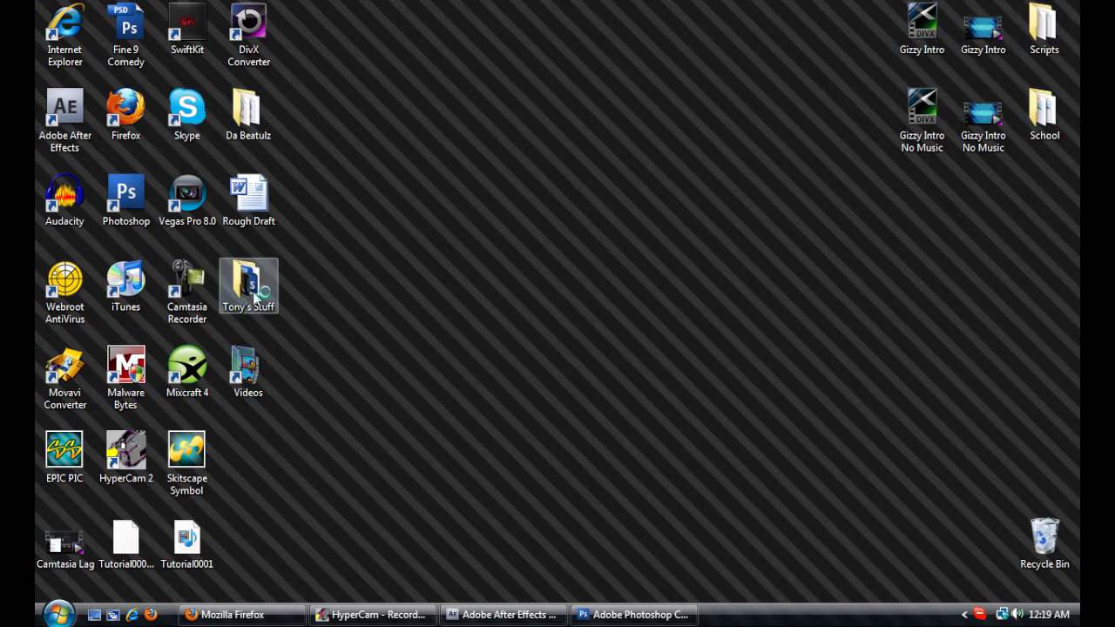
pyautogui.click(818, 31)
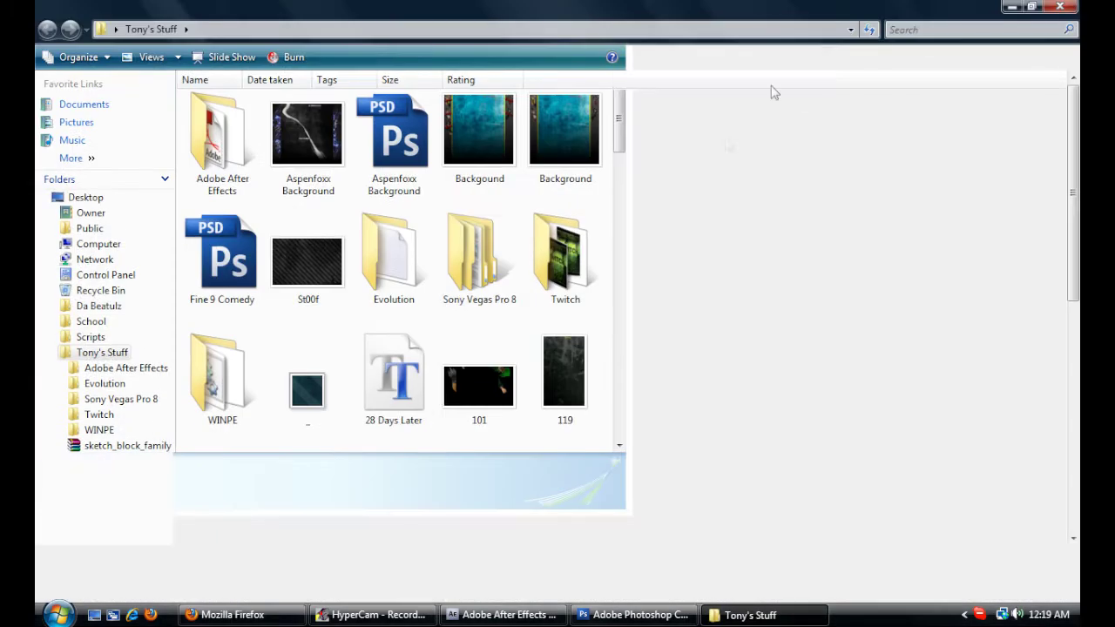
pyautogui.scroll(-6, 580, 315)
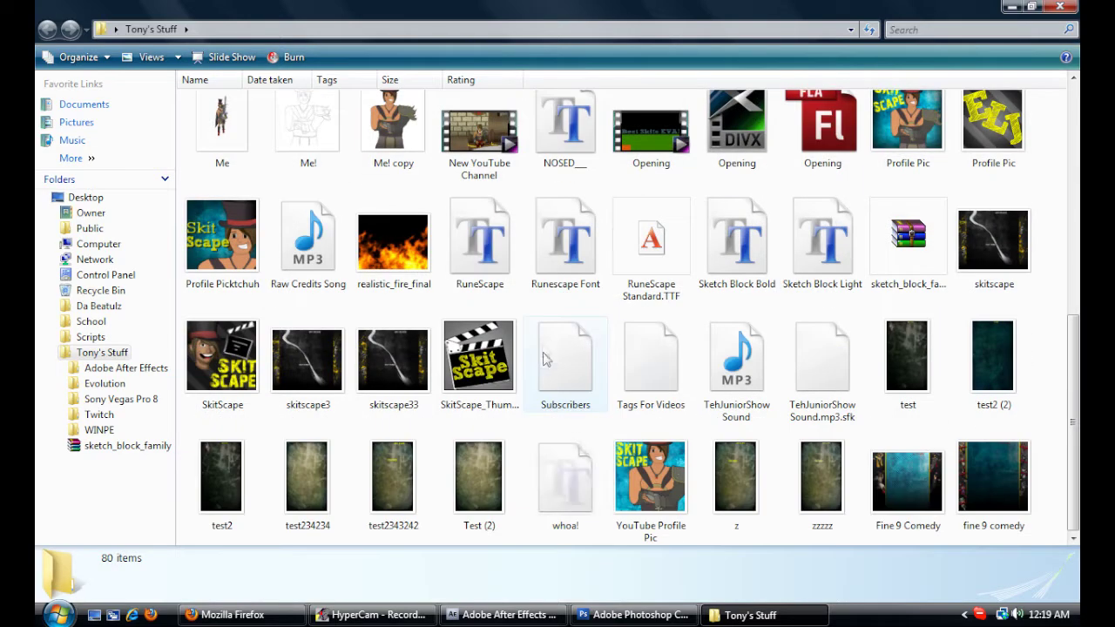
pyautogui.scroll(6, 449, 363)
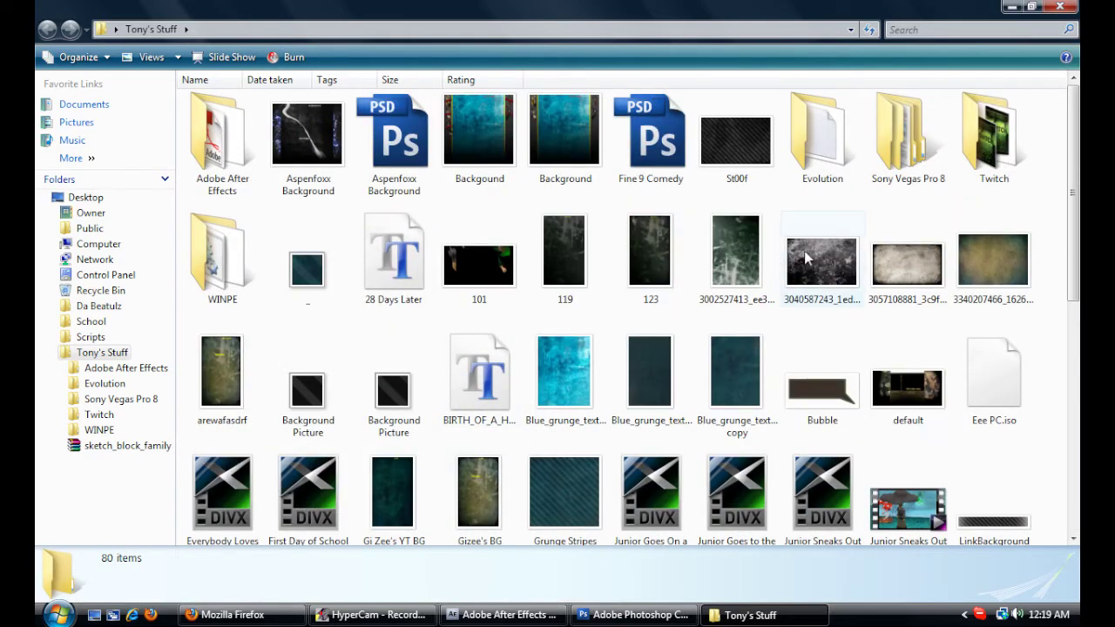
pyautogui.click(806, 258)
pyautogui.scroll(-1, 785, 349)
pyautogui.click(633, 615)
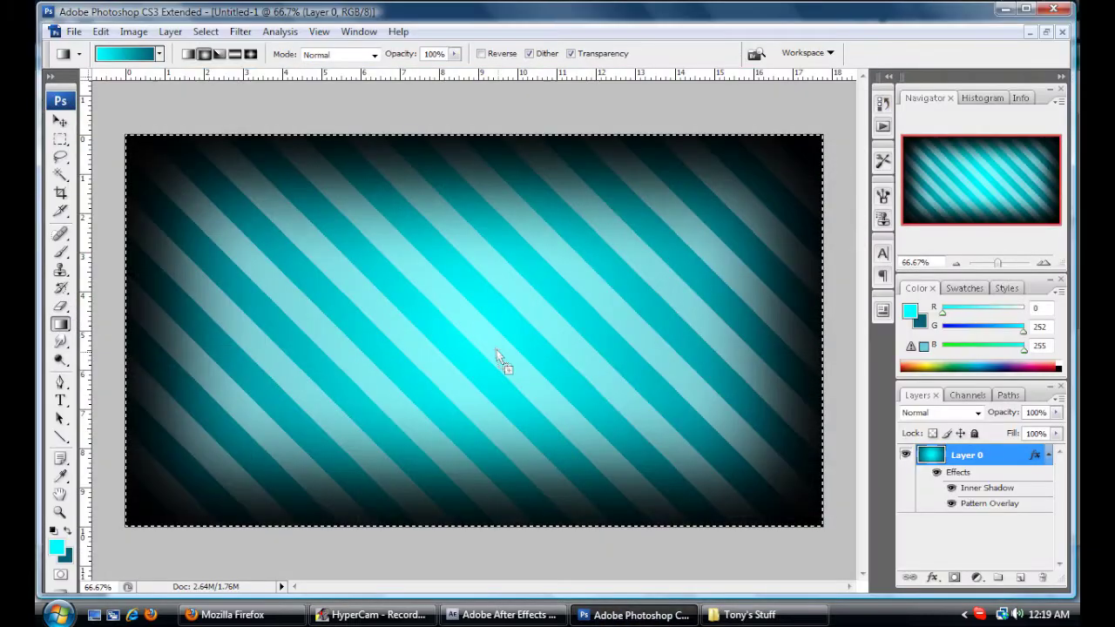
pyautogui.moveTo(502, 349); pyautogui.dragTo(503, 351)
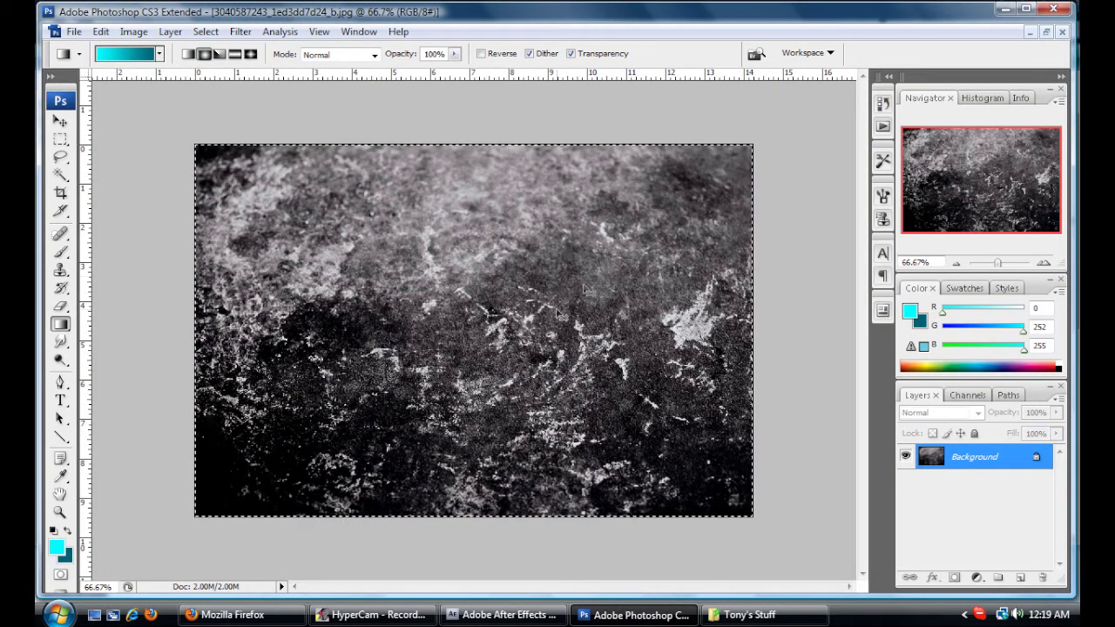
# Step: Paste the grunge texture as Layer 1, scale it to fill the canvas and set Overlay blending
pyautogui.click(1065, 32)
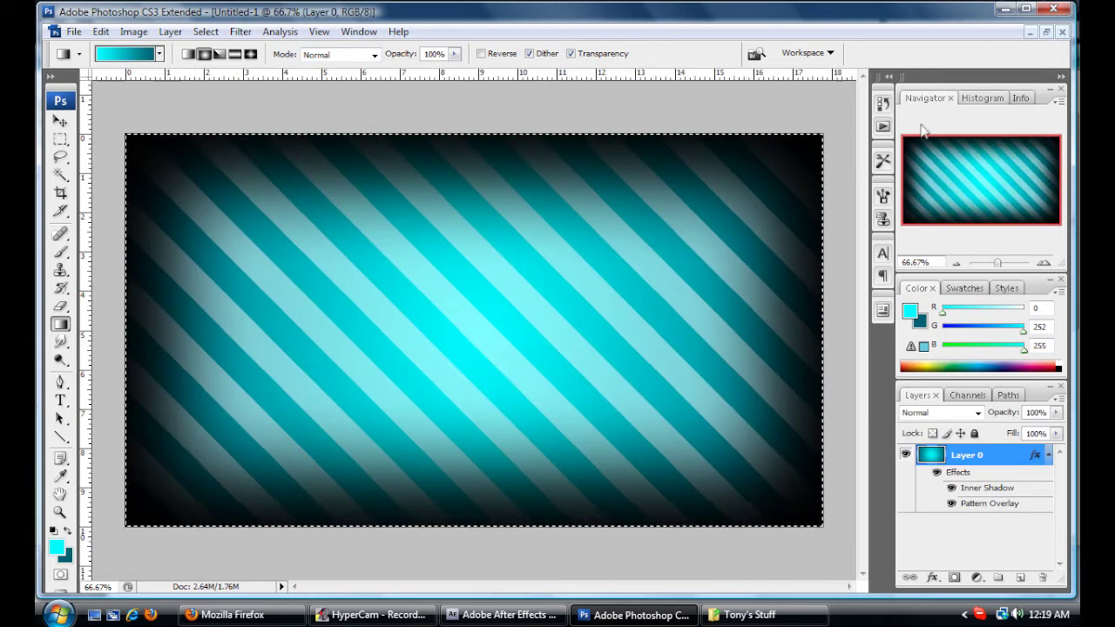
pyautogui.hotkey('ctrl', 'v')
pyautogui.hotkey('ctrl', 't')
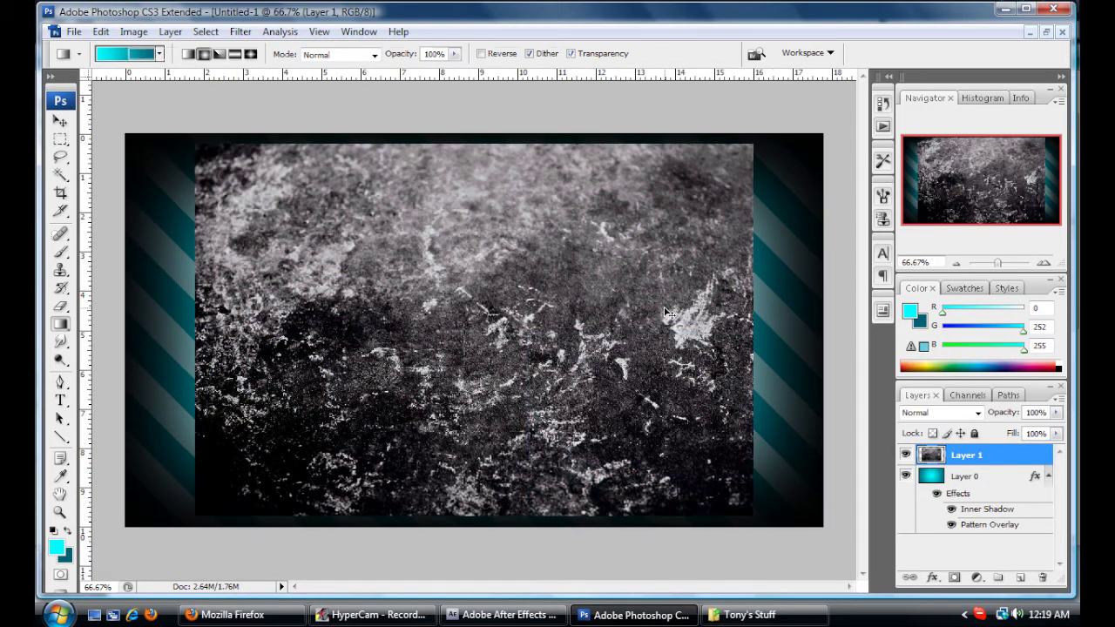
pyautogui.hotkey('ctrl', '0')
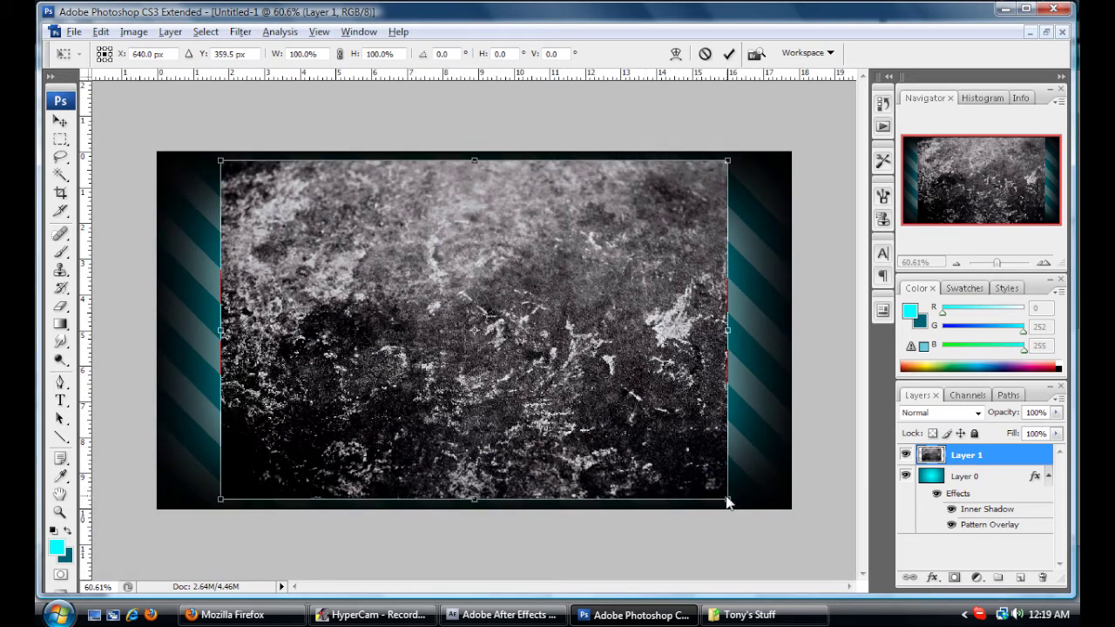
pyautogui.moveTo(727, 503); pyautogui.dragTo(790, 508)
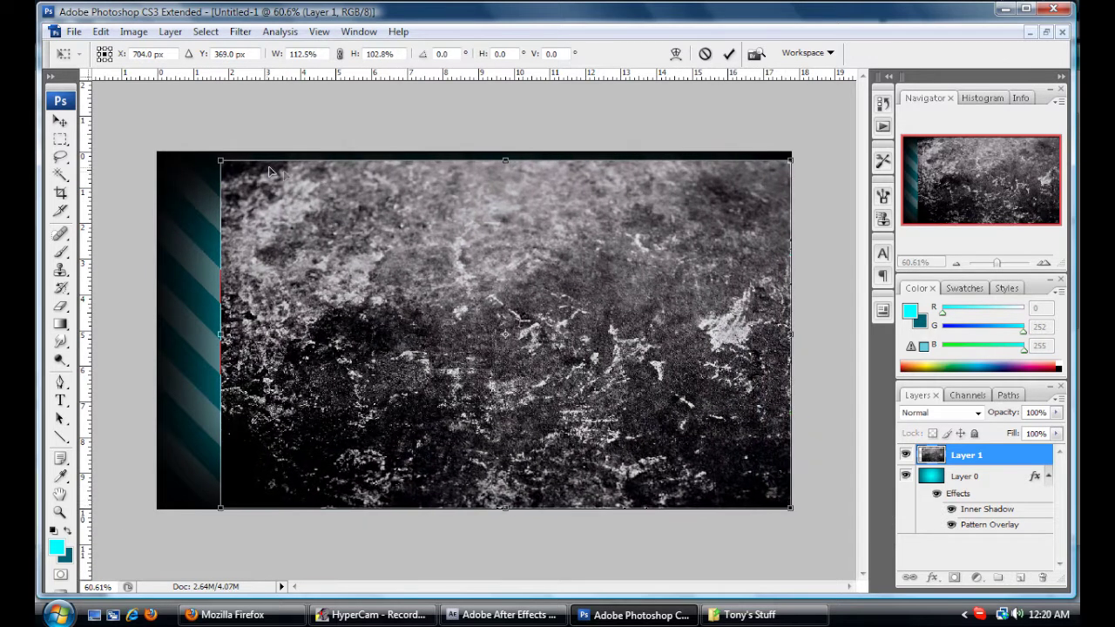
pyautogui.moveTo(224, 163); pyautogui.dragTo(162, 156)
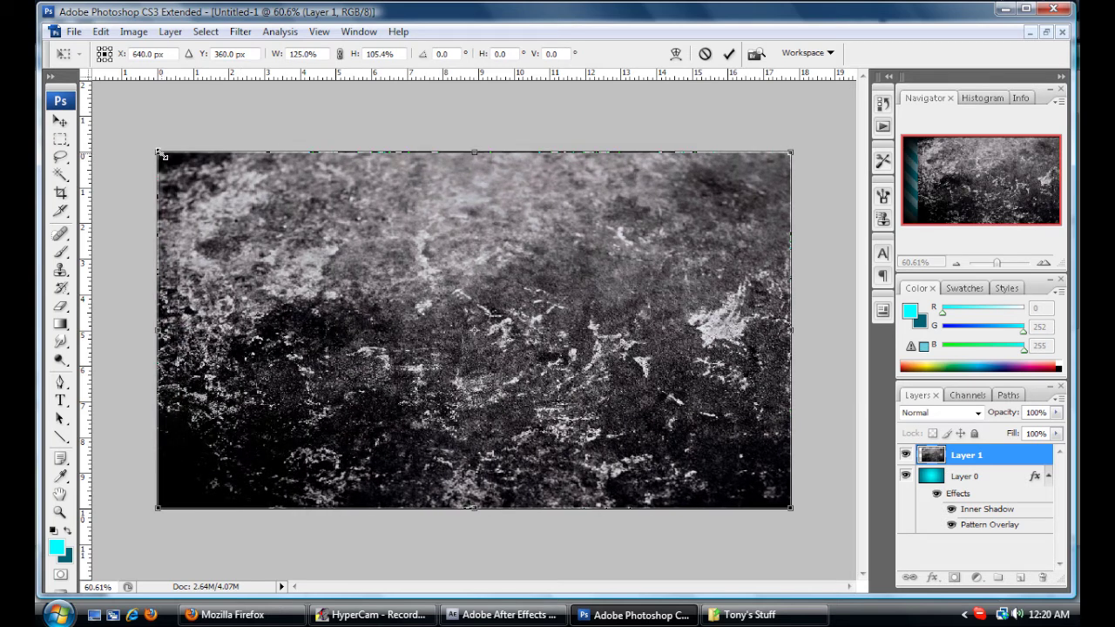
pyautogui.press('Return')
pyautogui.press('g')
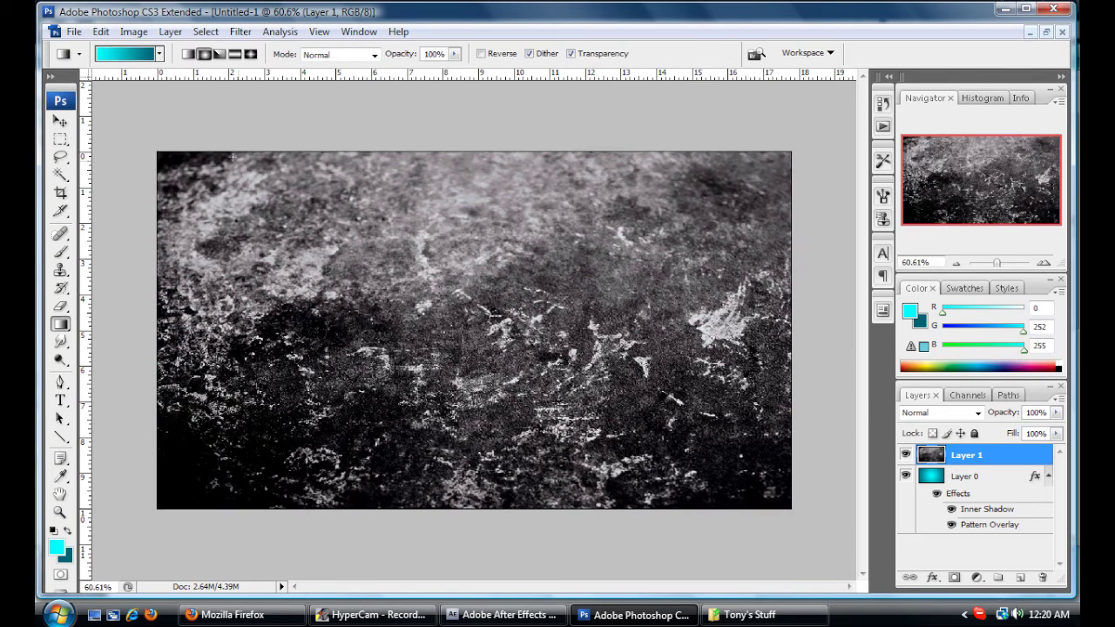
pyautogui.click(971, 413)
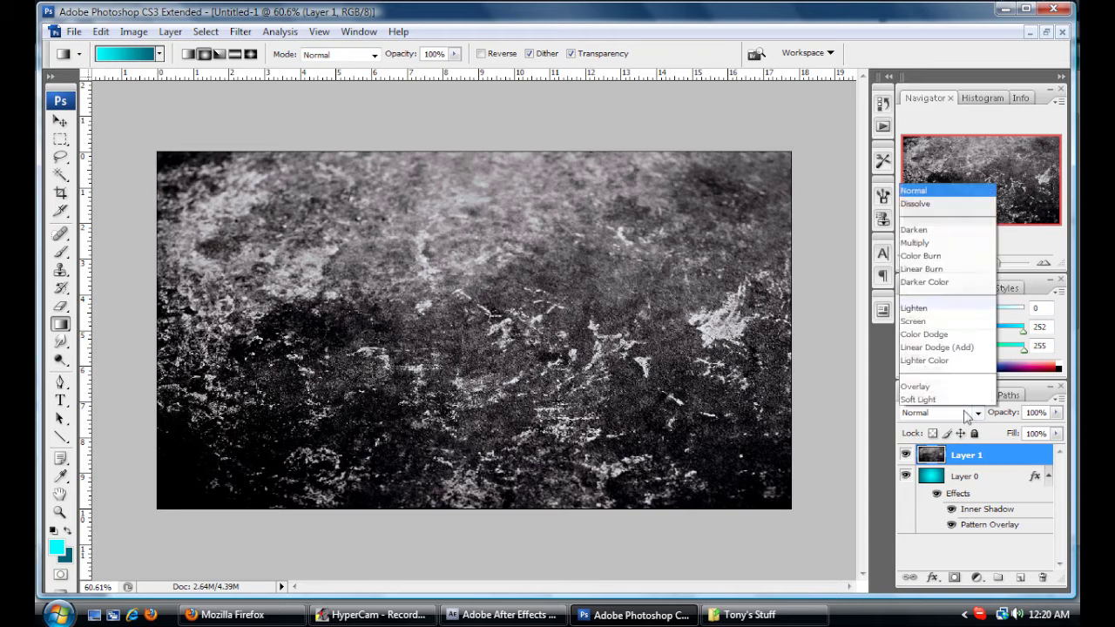
pyautogui.click(945, 216)
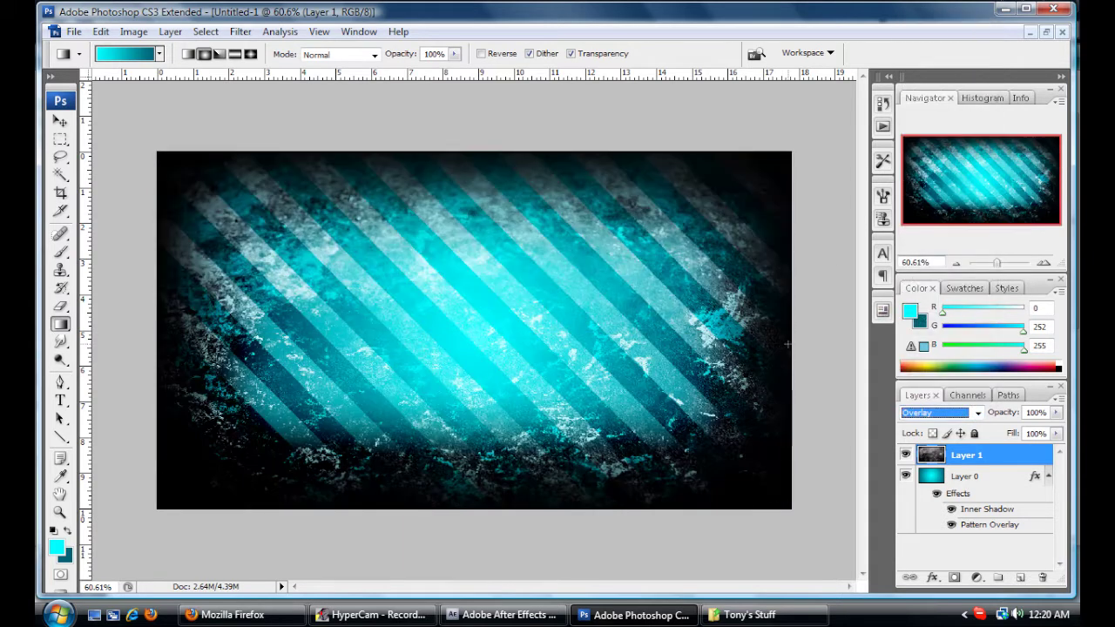
# Step: Save the image as Untitled-1.png in PNG format
pyautogui.hotkey('ctrl', 'shift', 's')
pyautogui.click(588, 348)
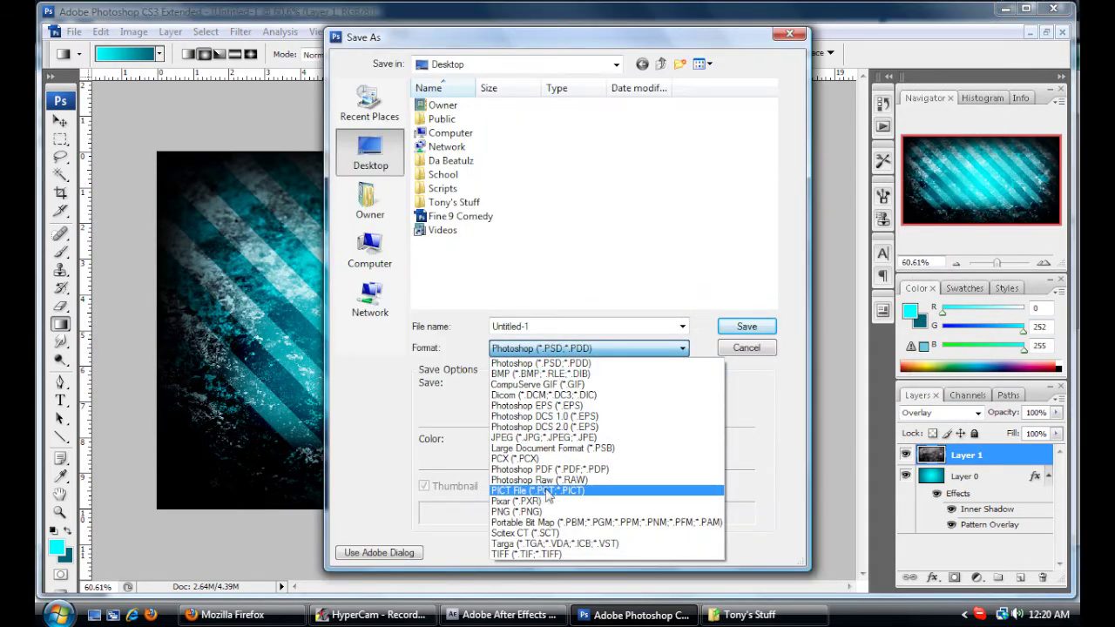
pyautogui.click(560, 515)
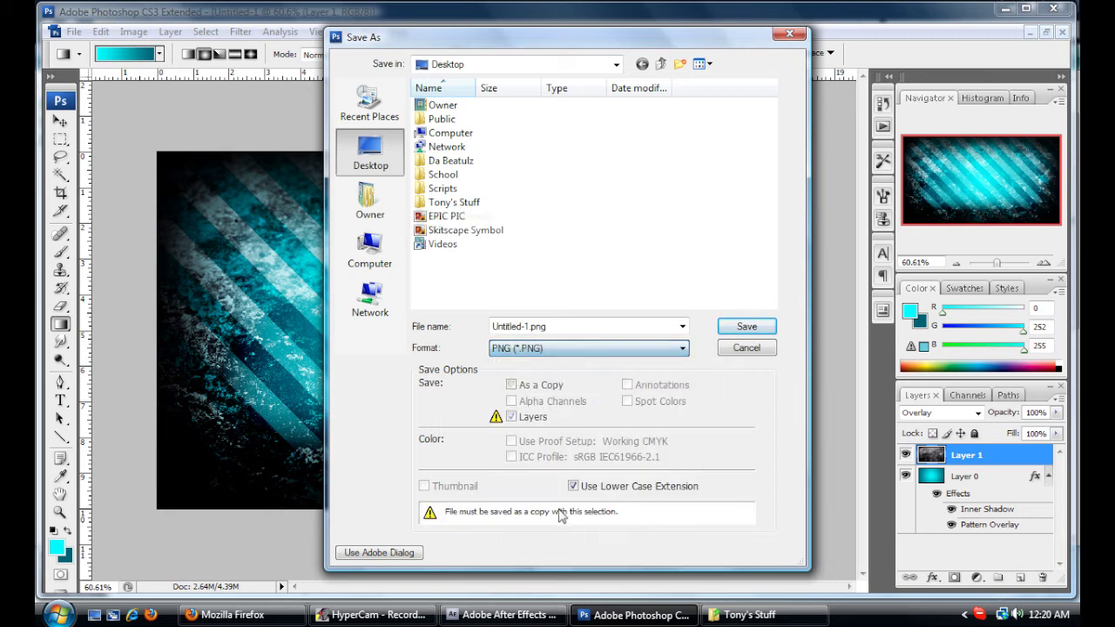
pyautogui.click(747, 327)
pyautogui.click(607, 293)
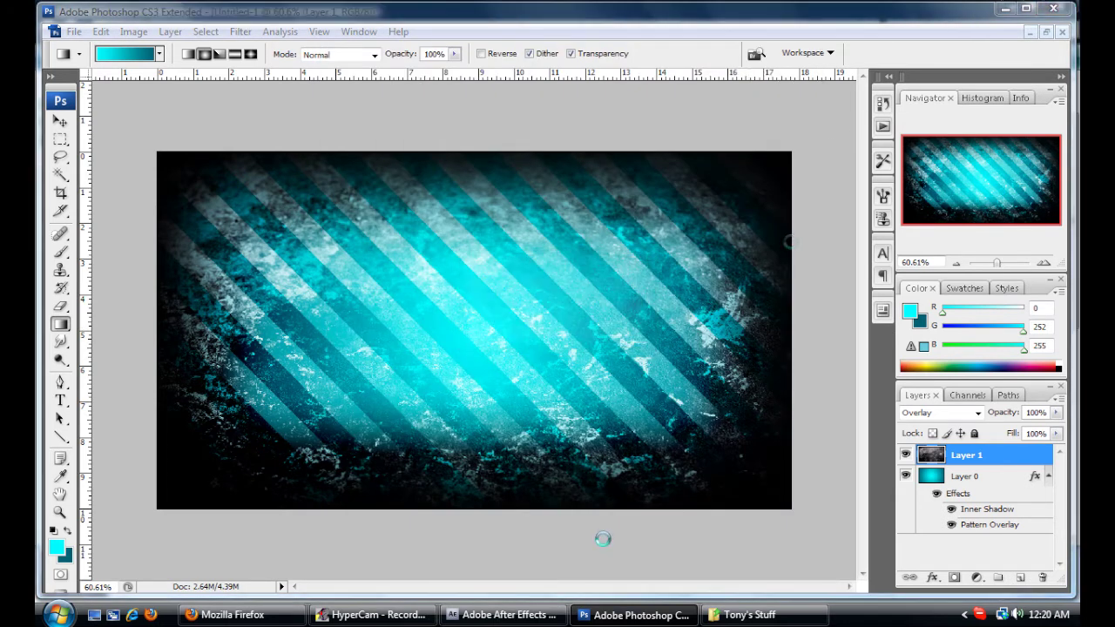
pyautogui.click(636, 615)
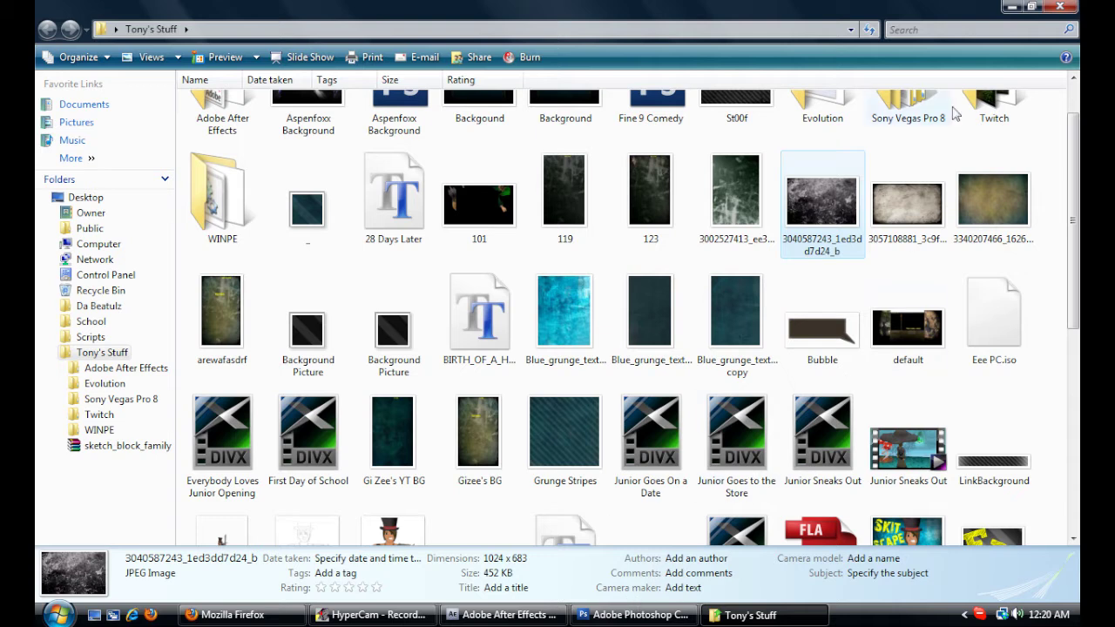
# Step: Minimize the Tony's Stuff folder and bring Untitled-1.png from the desktop into After Effects
pyautogui.click(1010, 7)
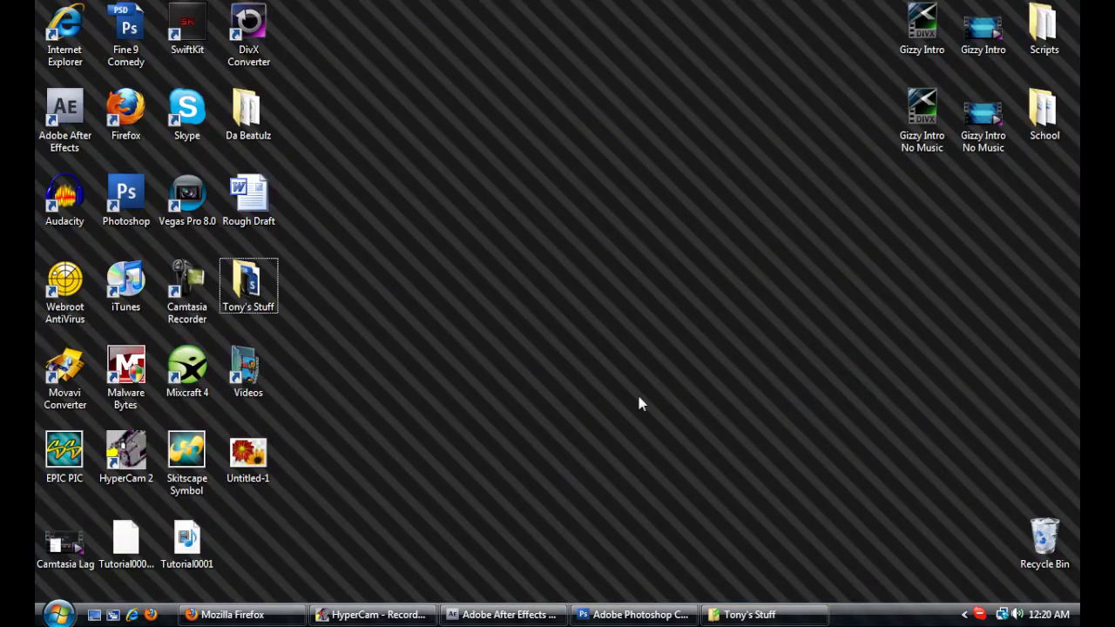
pyautogui.click(252, 461)
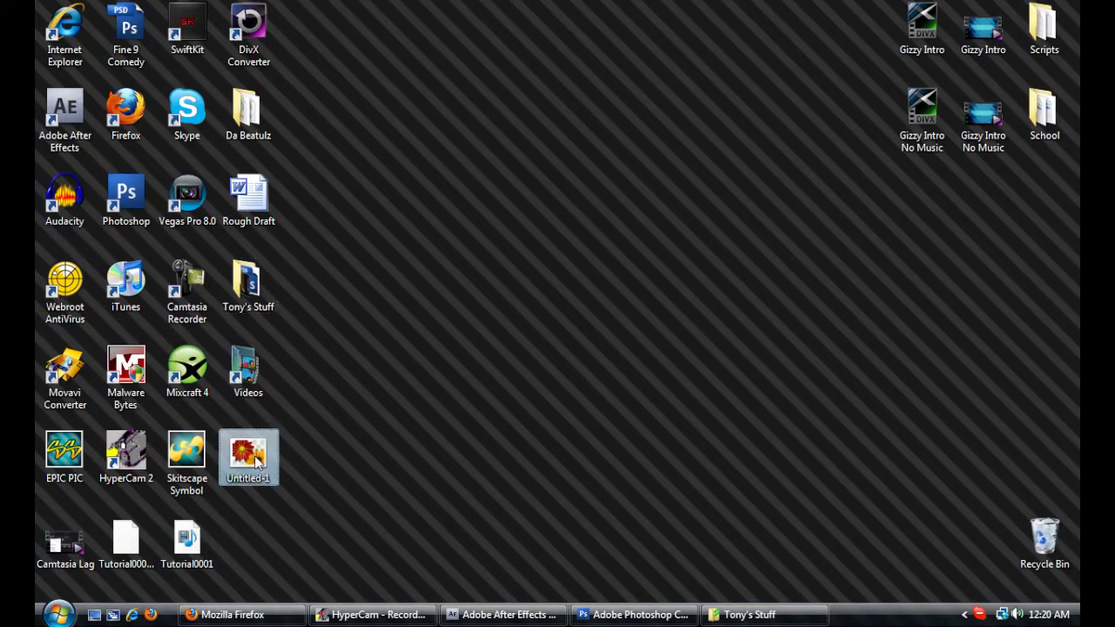
pyautogui.click(428, 473)
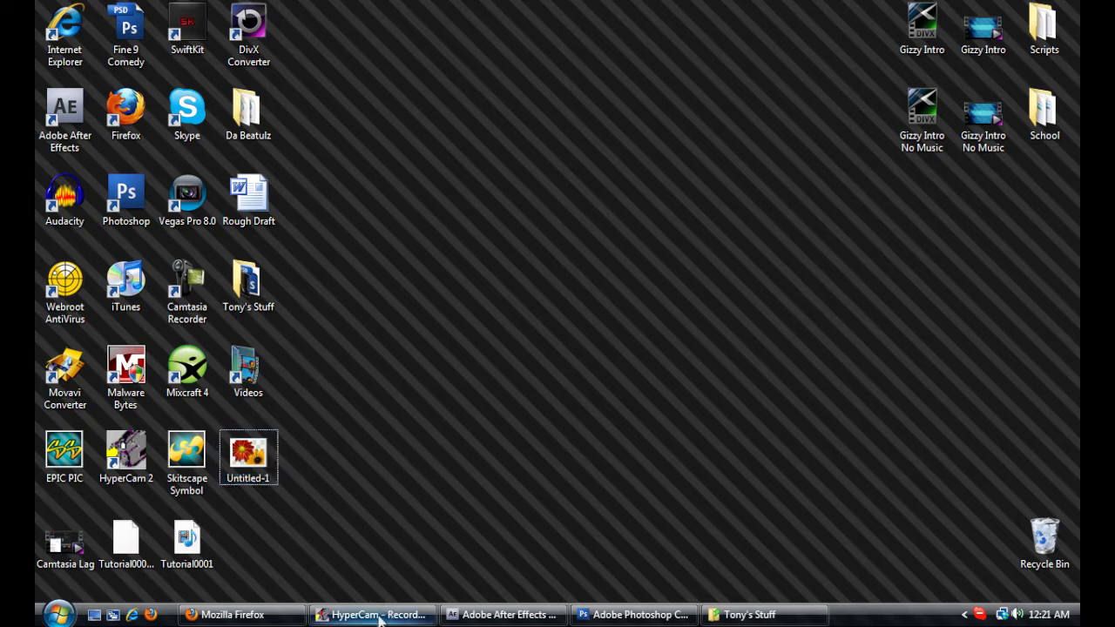
pyautogui.moveTo(248, 455); pyautogui.dragTo(111, 264)
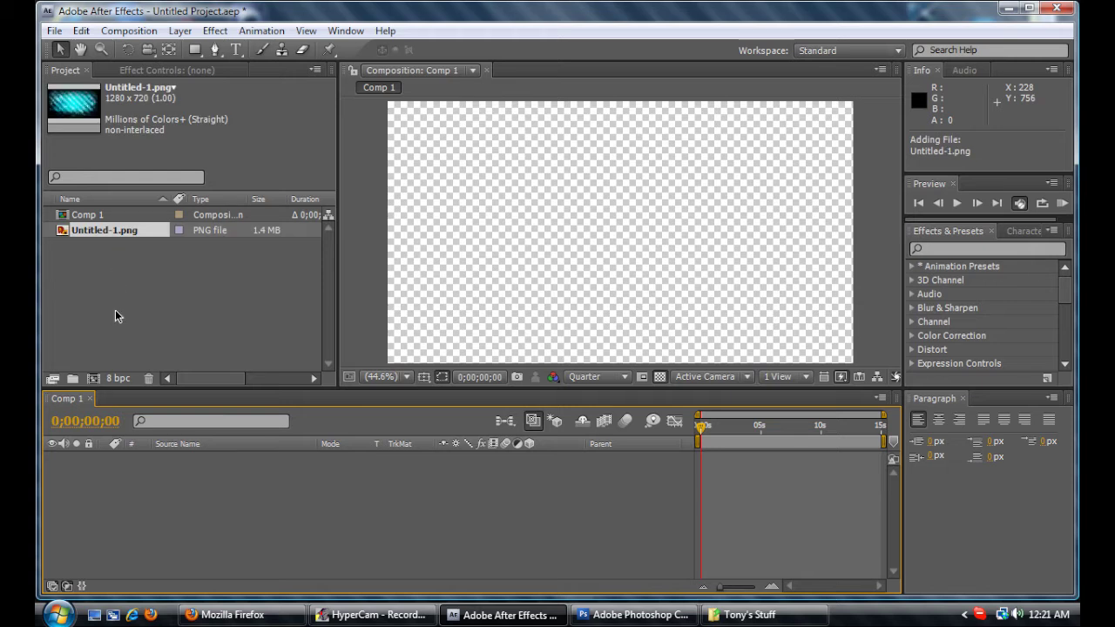
# Step: Place Untitled-1.png in Comp 1, then resize and centre it to fill the frame
pyautogui.moveTo(105, 230); pyautogui.dragTo(579, 242)
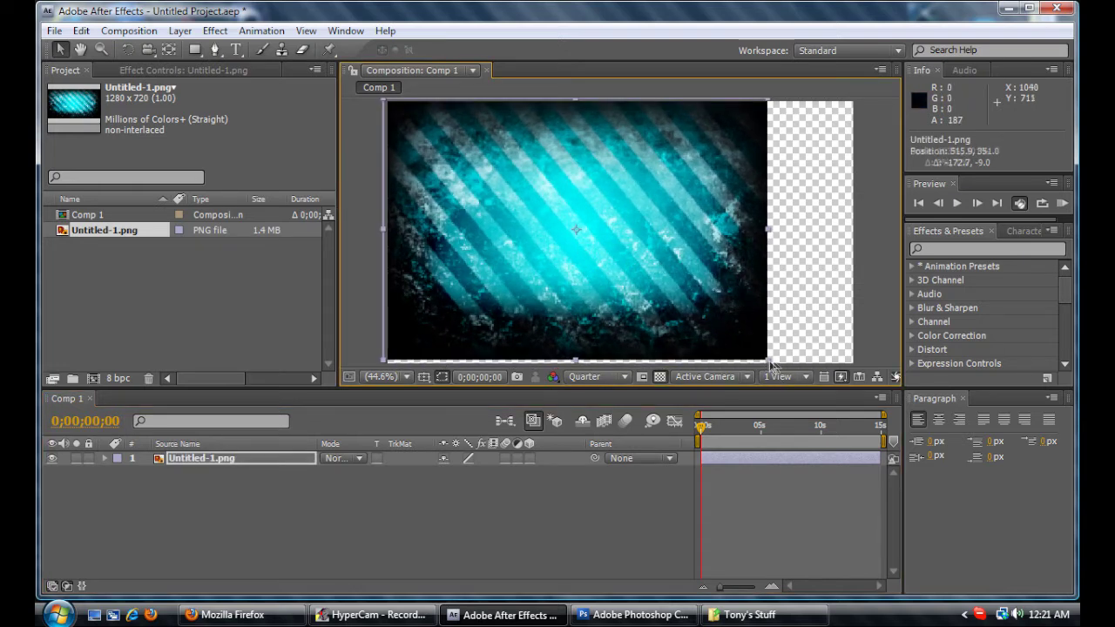
pyautogui.moveTo(770, 363); pyautogui.dragTo(828, 377)
pyautogui.moveTo(749, 321); pyautogui.dragTo(794, 324)
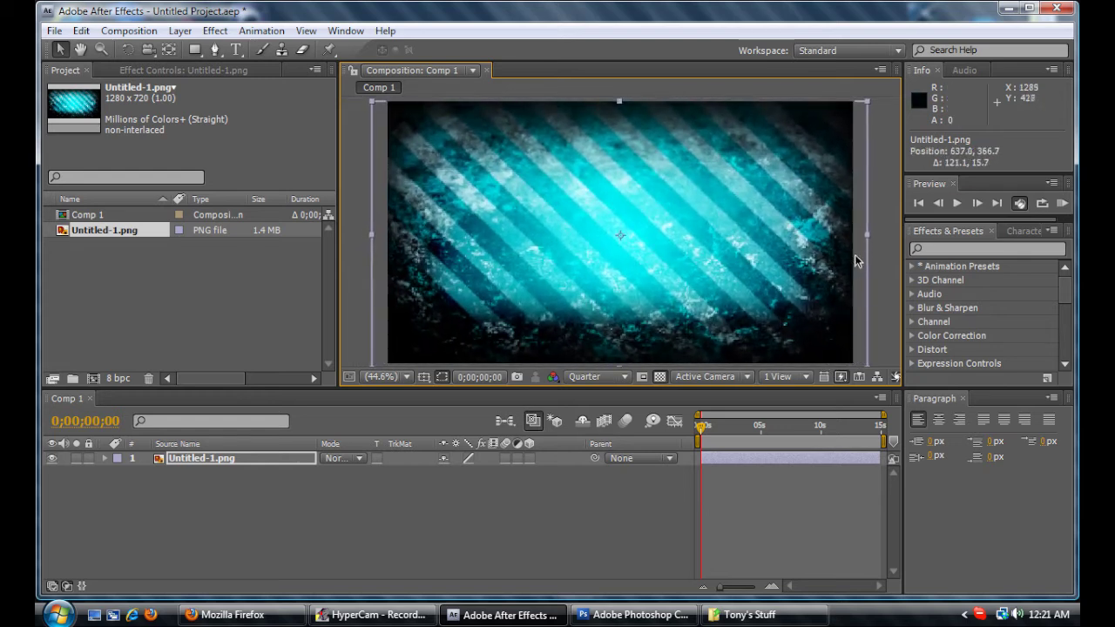
pyautogui.moveTo(867, 235); pyautogui.dragTo(825, 243)
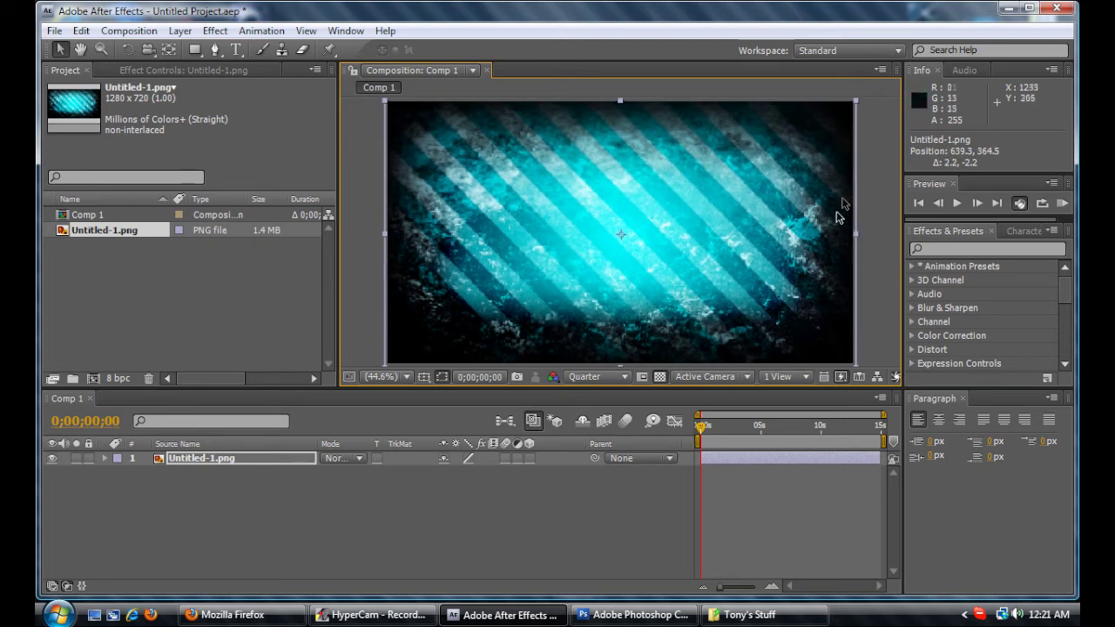
pyautogui.scroll(-2, 839, 209)
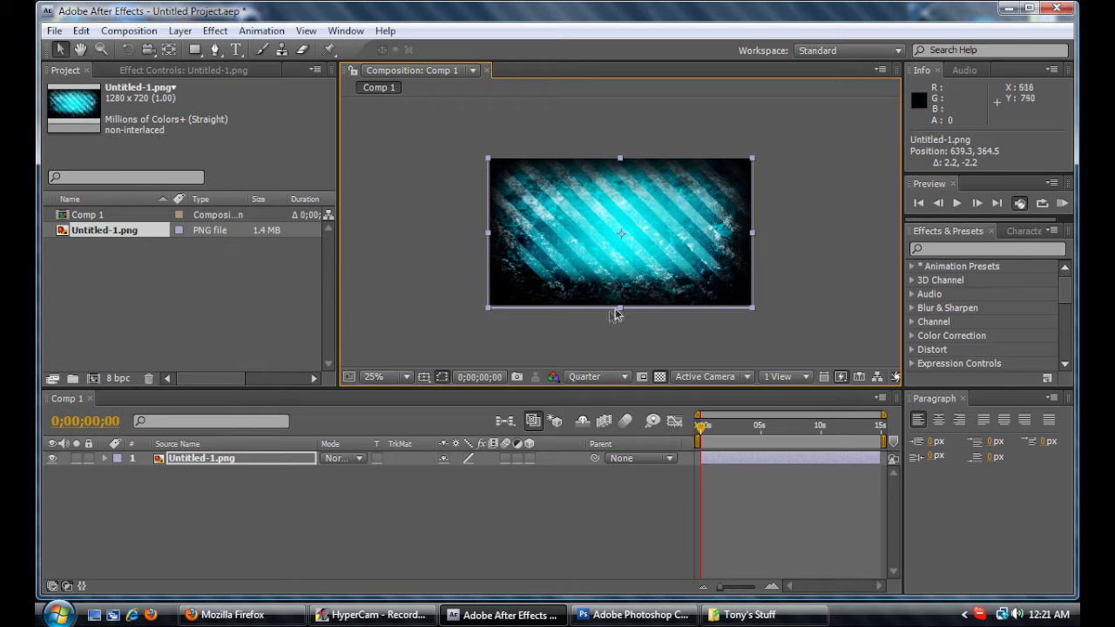
pyautogui.moveTo(630, 290); pyautogui.dragTo(629, 290)
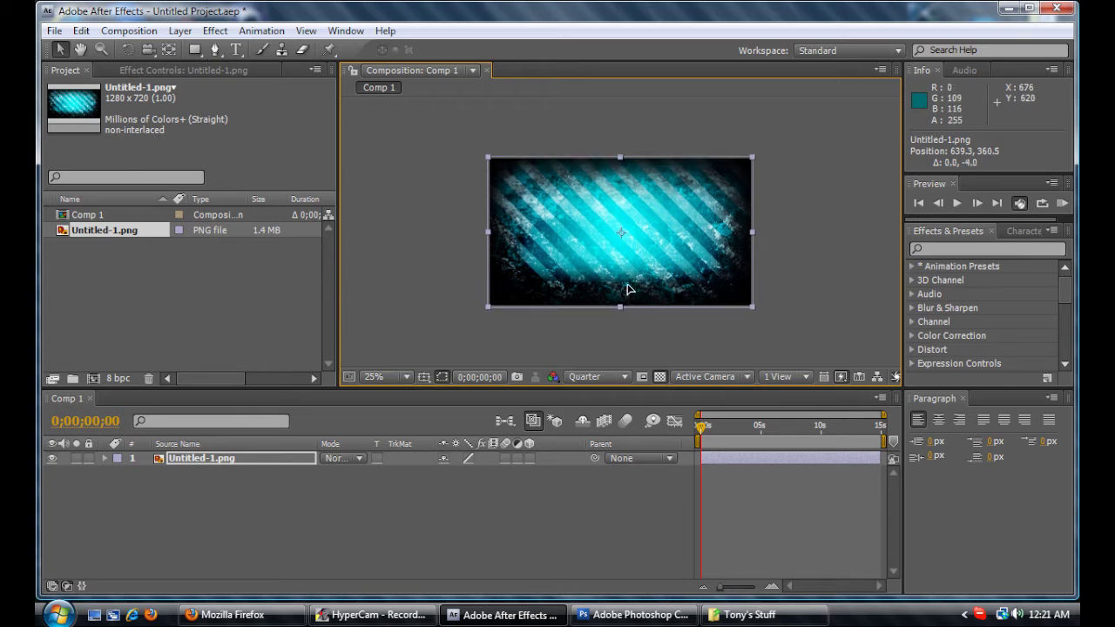
# Step: Set the viewer magnification to Fit, enlarge the viewer and deselect the background layer
pyautogui.scroll(2, 629, 310)
pyautogui.scroll(-1, 629, 312)
pyautogui.scroll(1, 631, 316)
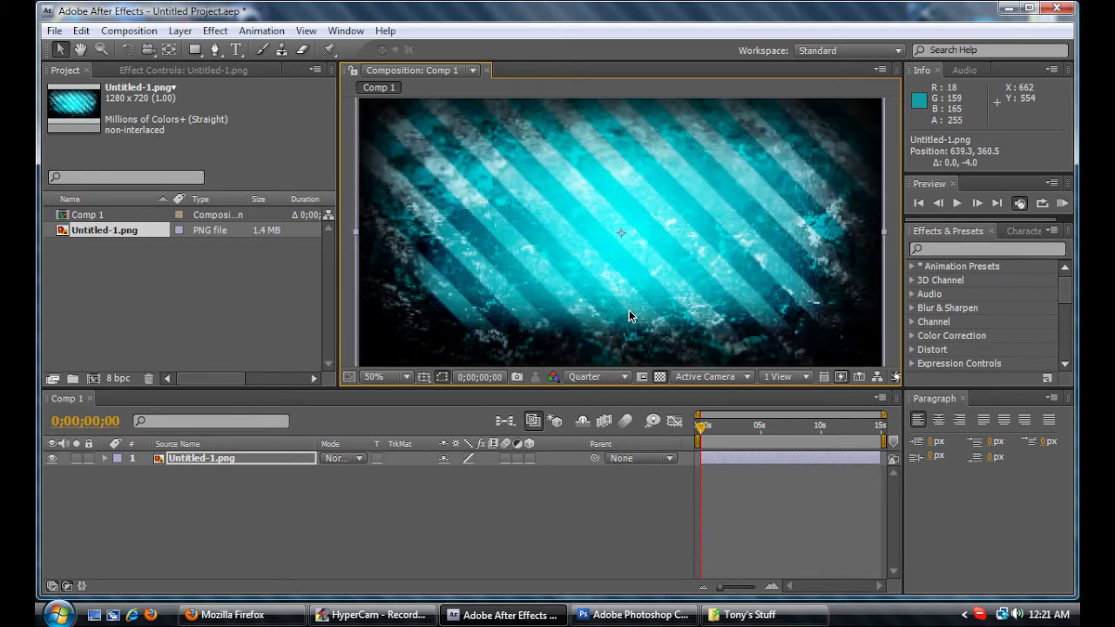
pyautogui.click(401, 377)
pyautogui.click(409, 102)
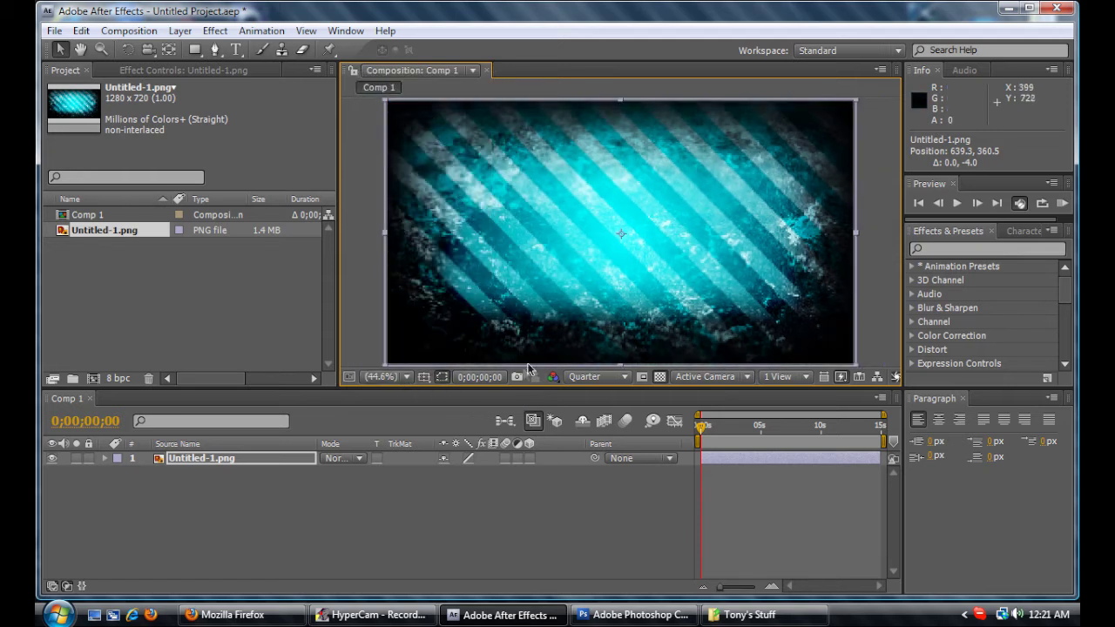
pyautogui.moveTo(566, 396); pyautogui.dragTo(559, 436)
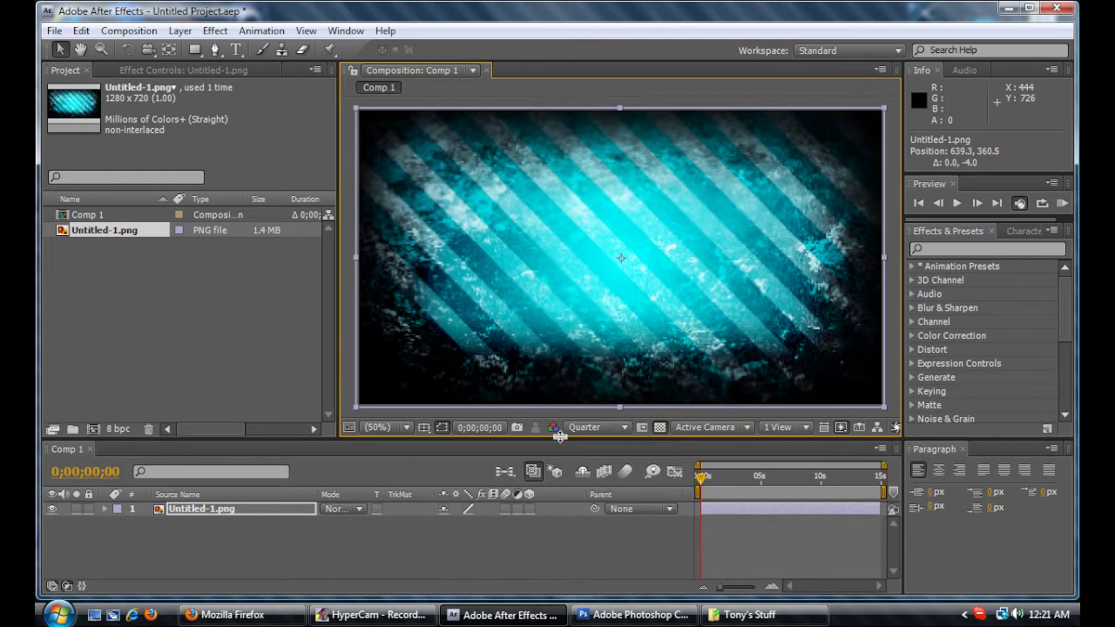
pyautogui.click(416, 544)
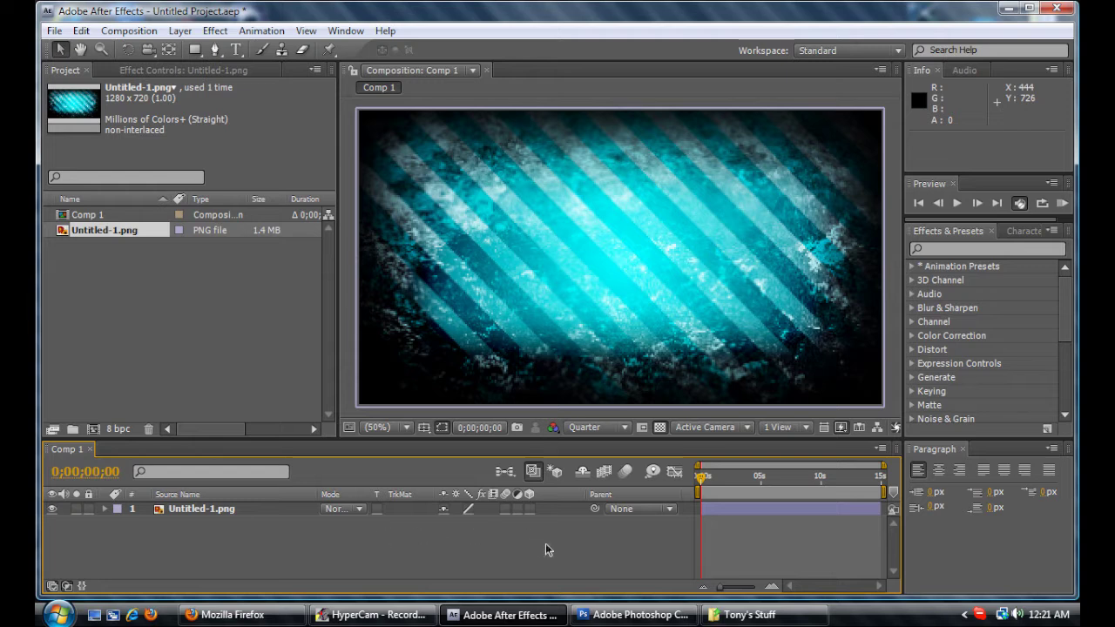
# Step: Add a 'SKIT SCAPE' text layer over the background and scale it up
pyautogui.click(237, 50)
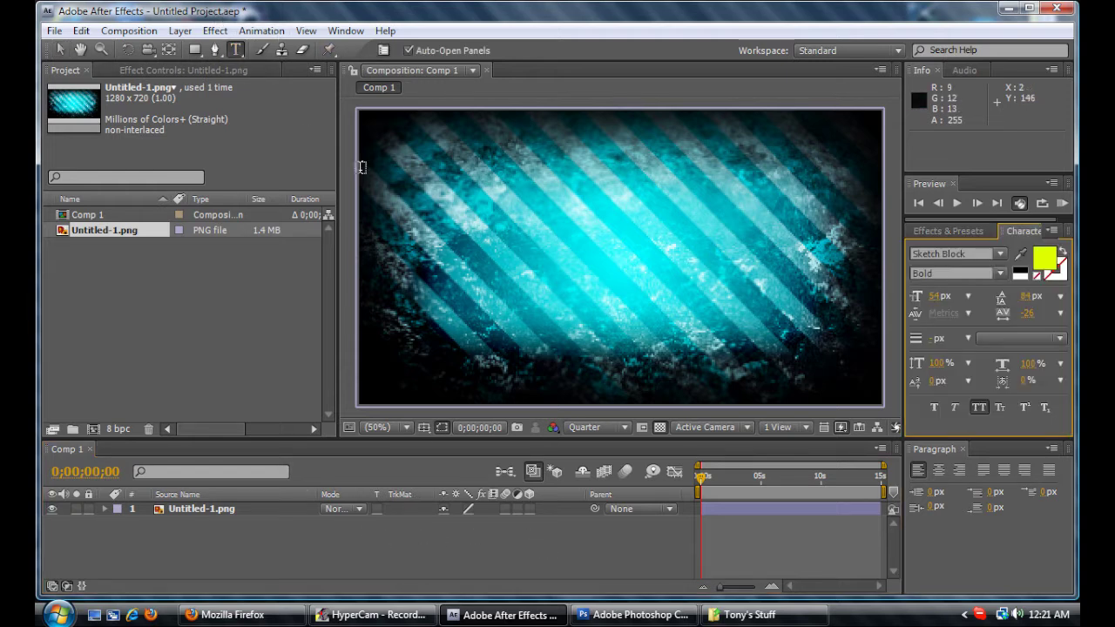
pyautogui.click(531, 233)
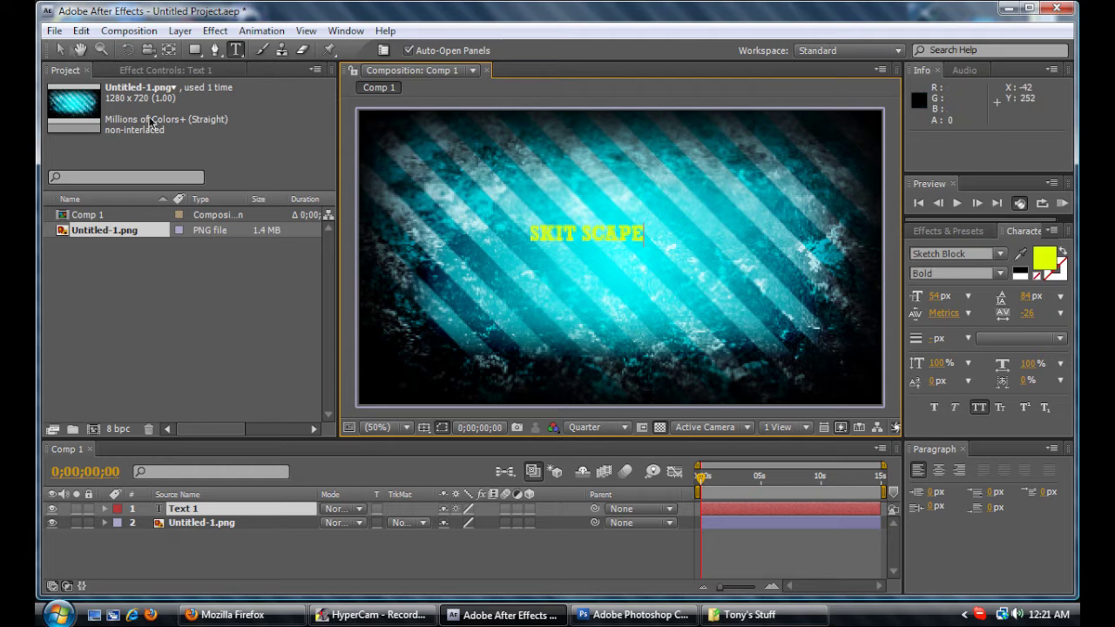
pyautogui.click(61, 50)
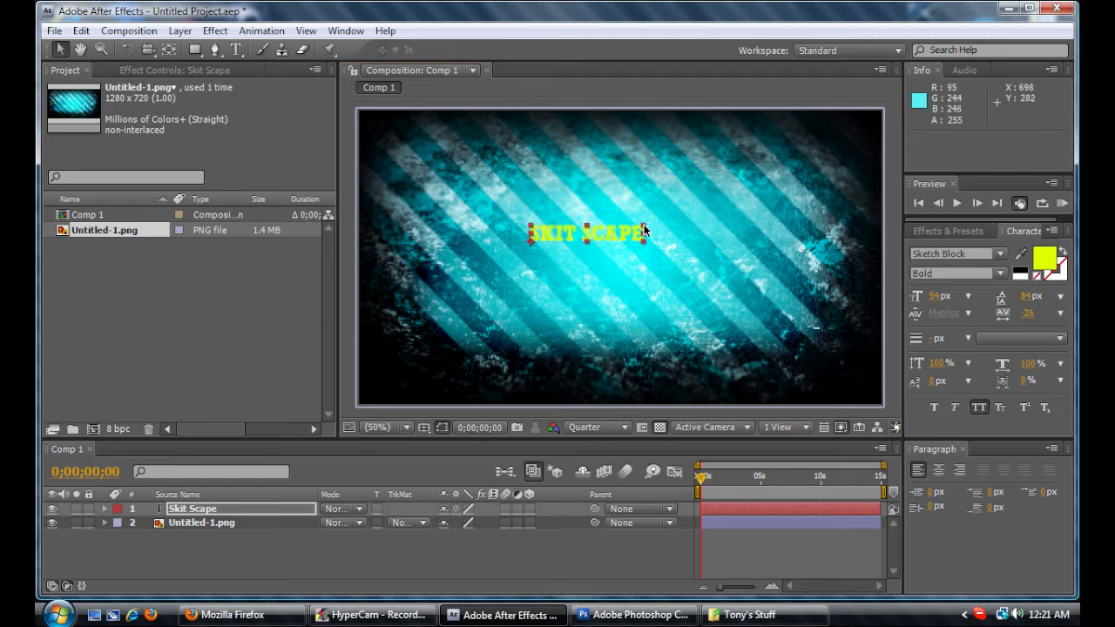
pyautogui.moveTo(644, 231); pyautogui.dragTo(776, 230)
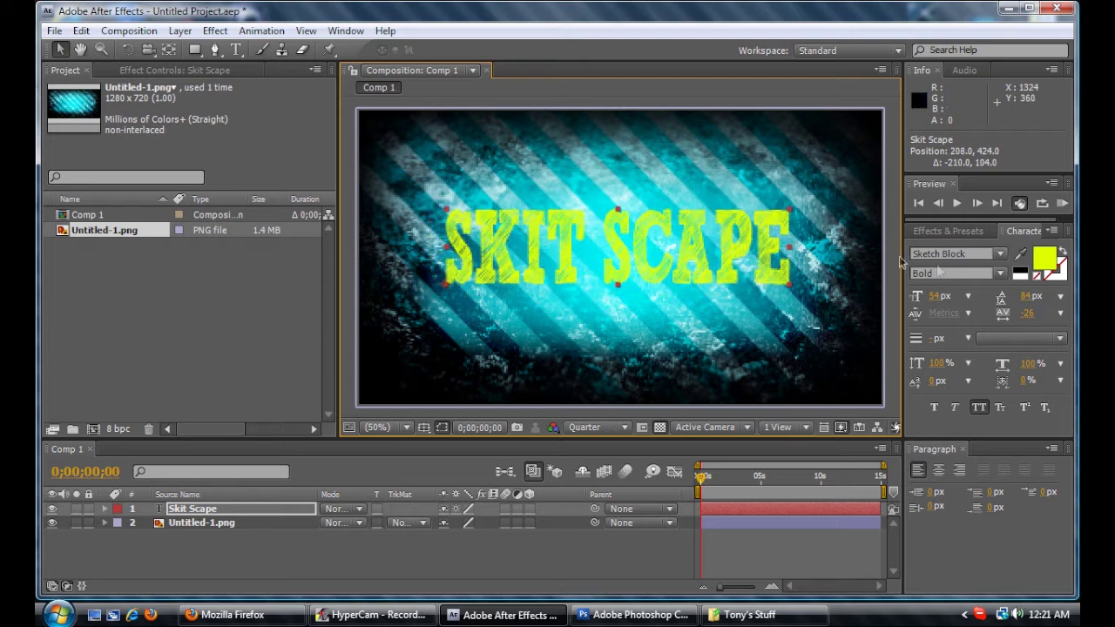
pyautogui.click(960, 253)
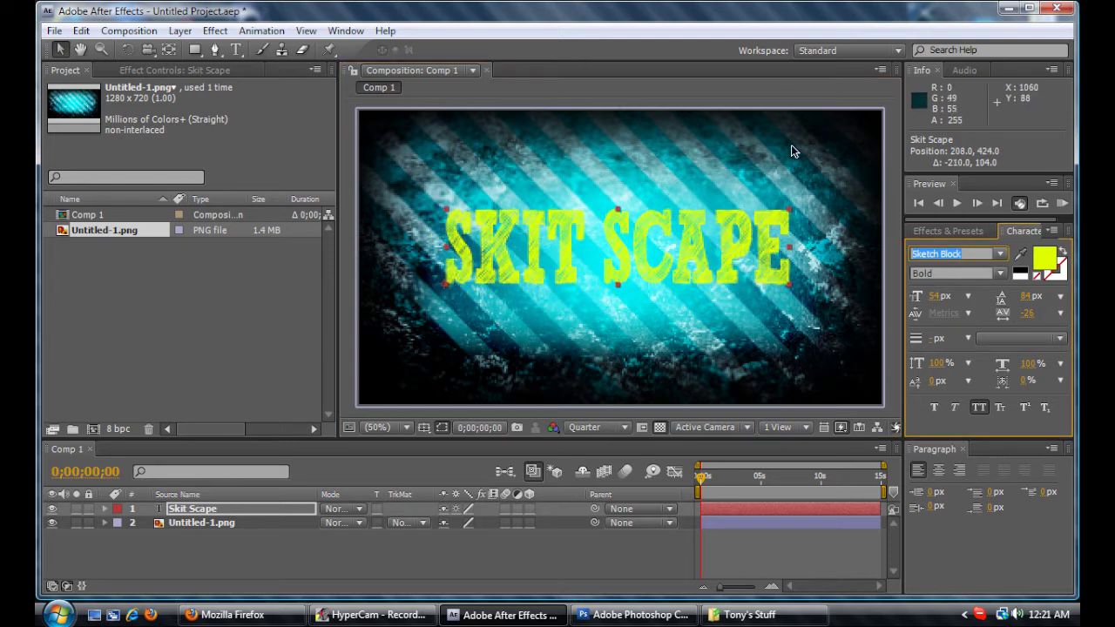
# Step: Change the title font to Most Wazted, then enlarge and reposition it across the frame
pyautogui.write('Most Wazted')
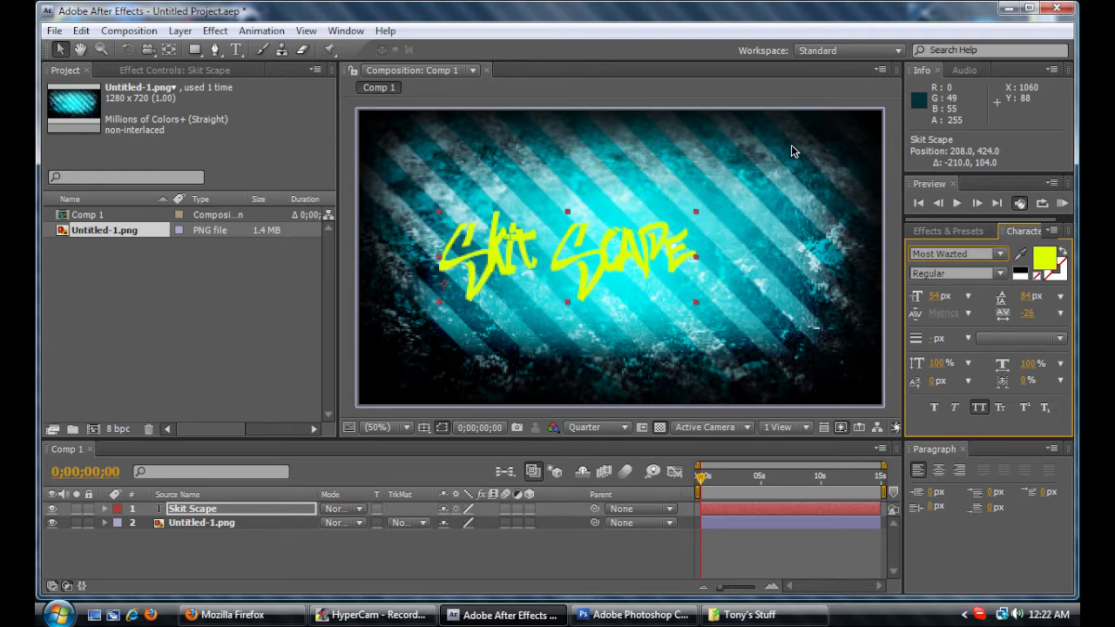
pyautogui.click(625, 287)
pyautogui.moveTo(696, 216); pyautogui.dragTo(895, 174)
pyautogui.moveTo(842, 210); pyautogui.dragTo(796, 227)
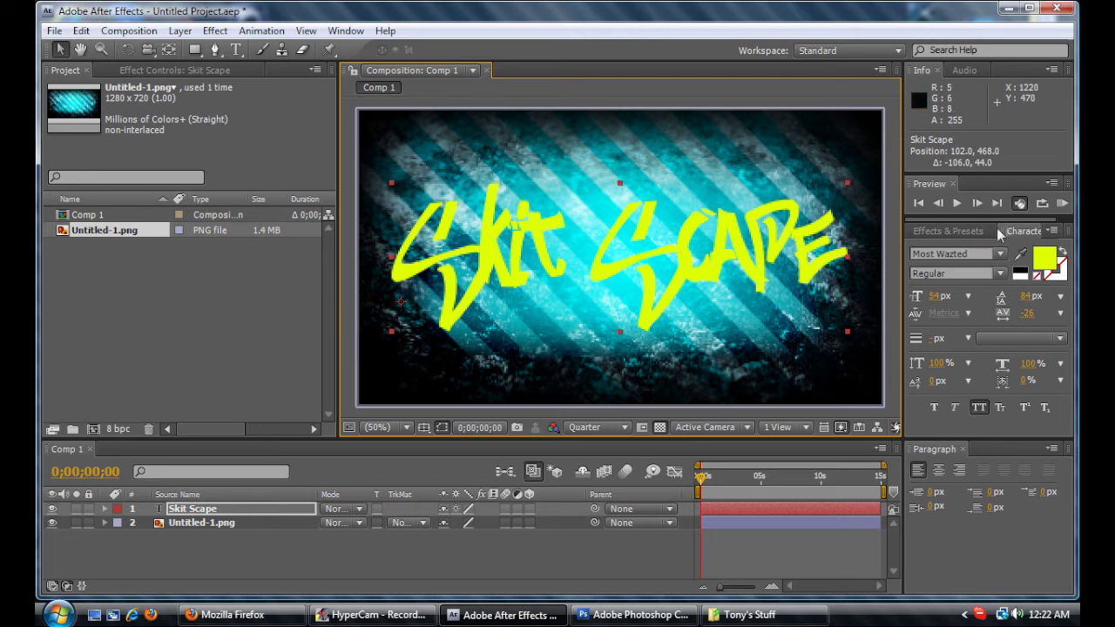
# Step: Apply Drop Shadow to Skit Scape with distance 12, opacity 100% and softness 15
pyautogui.click(950, 231)
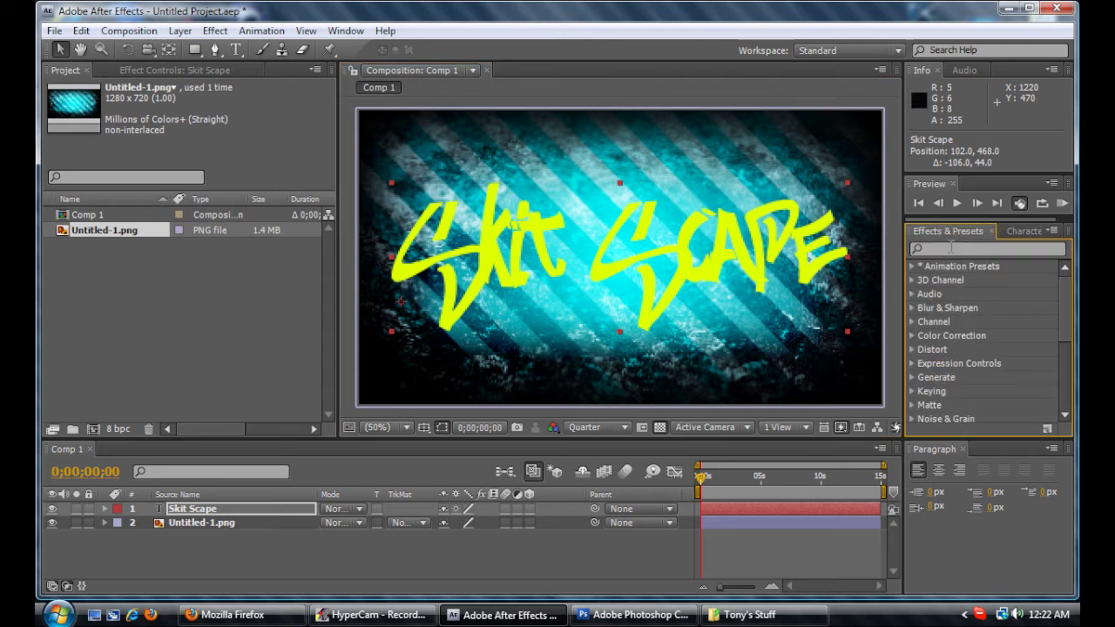
pyautogui.rightClick(951, 248)
pyautogui.click(977, 251)
pyautogui.write('drop shadow')
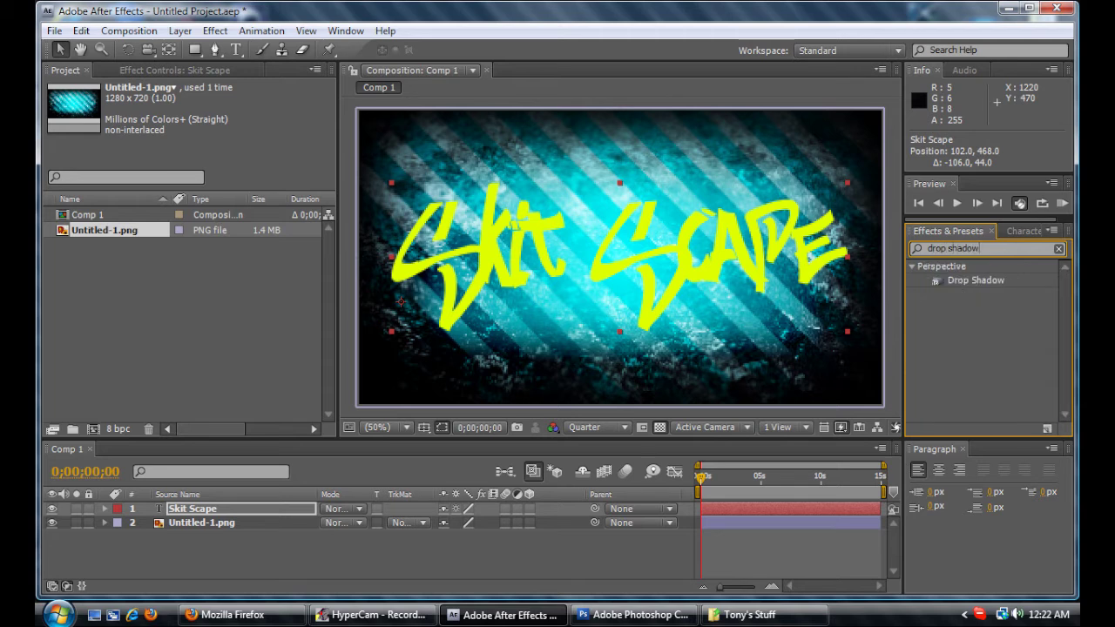
pyautogui.moveTo(995, 286); pyautogui.dragTo(192, 512)
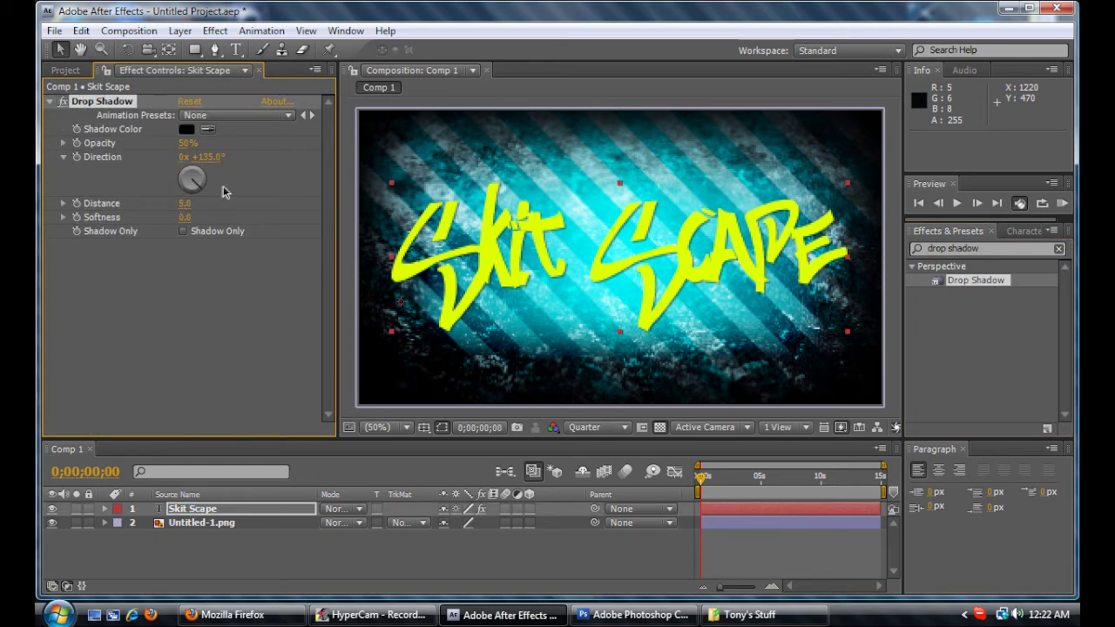
pyautogui.moveTo(185, 204); pyautogui.dragTo(196, 203)
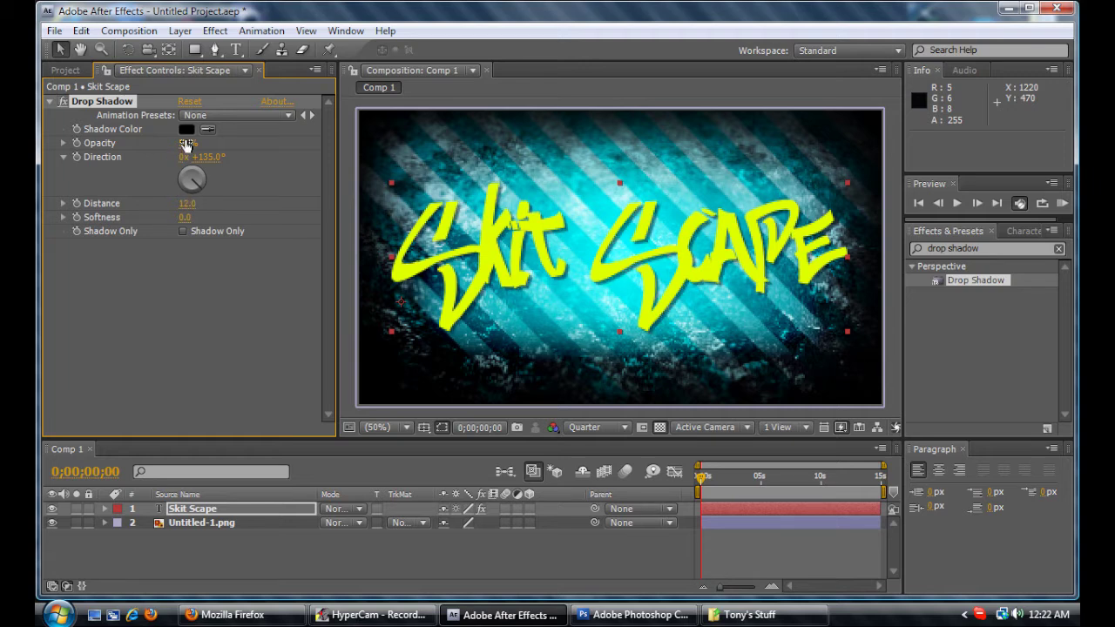
pyautogui.moveTo(185, 145); pyautogui.dragTo(338, 137)
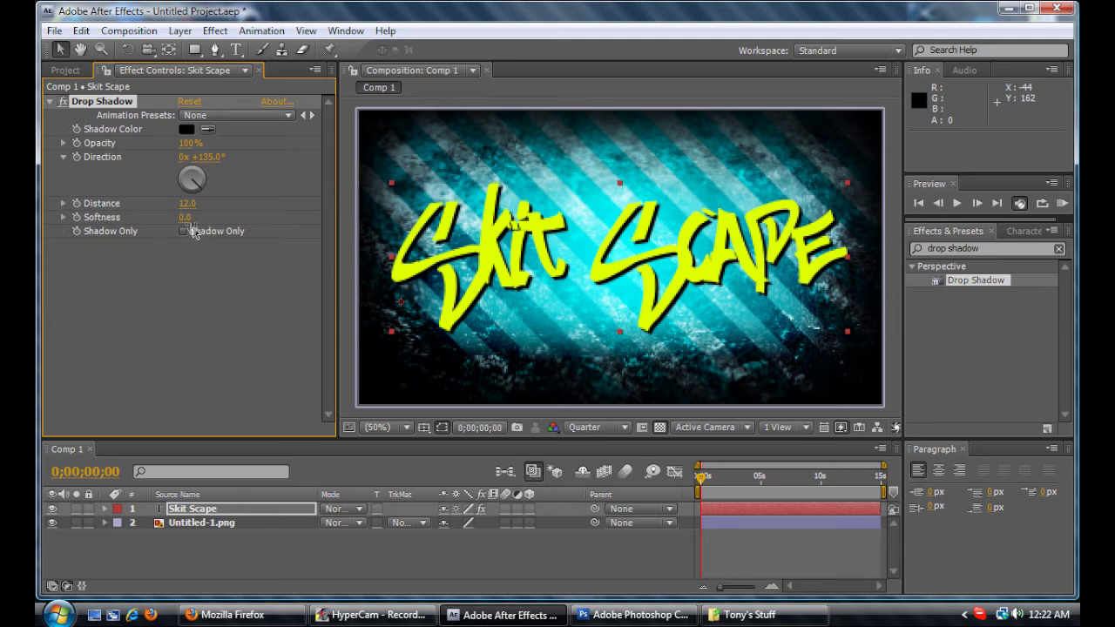
pyautogui.moveTo(185, 217); pyautogui.dragTo(201, 215)
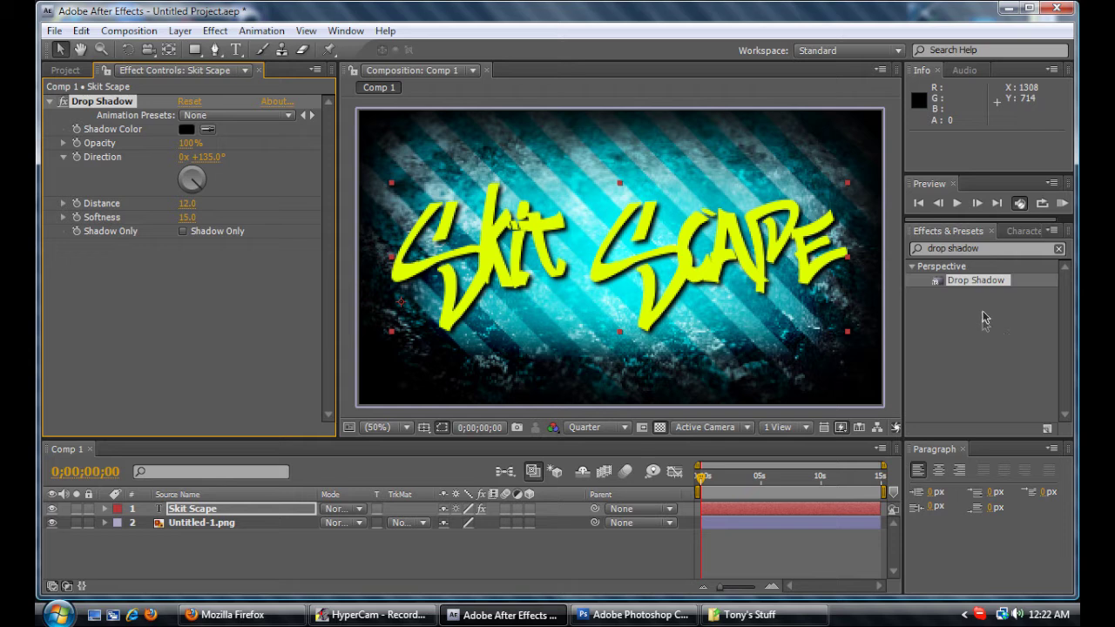
# Step: Apply the Ramp effect to the Skit Scape layer and reorder Drop Shadow below it
pyautogui.click(1011, 249)
pyautogui.click(1059, 249)
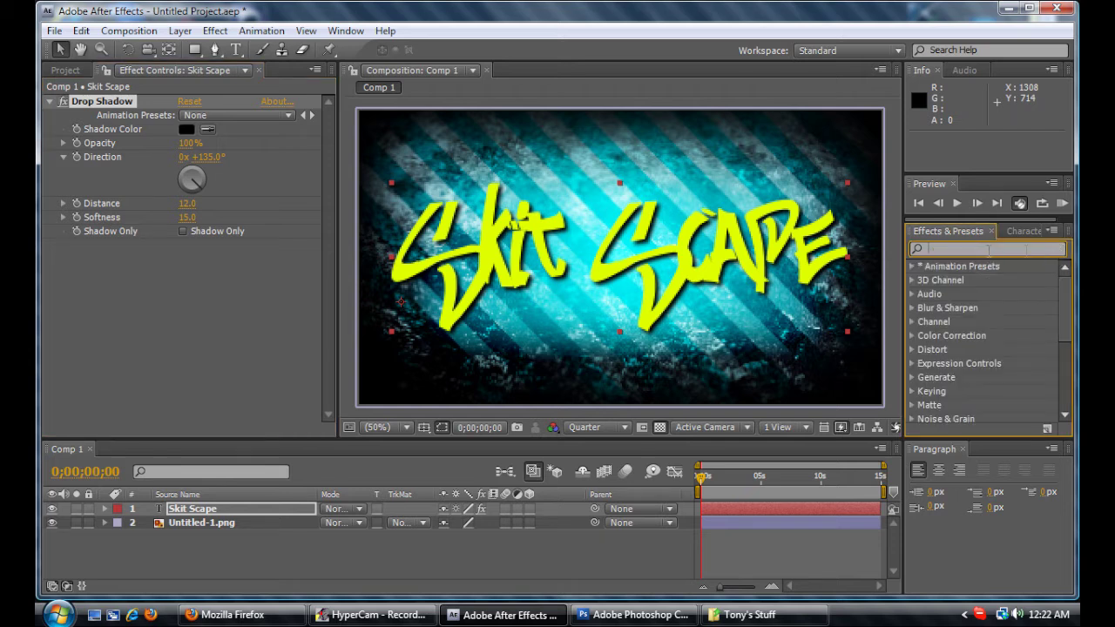
pyautogui.write('ramp')
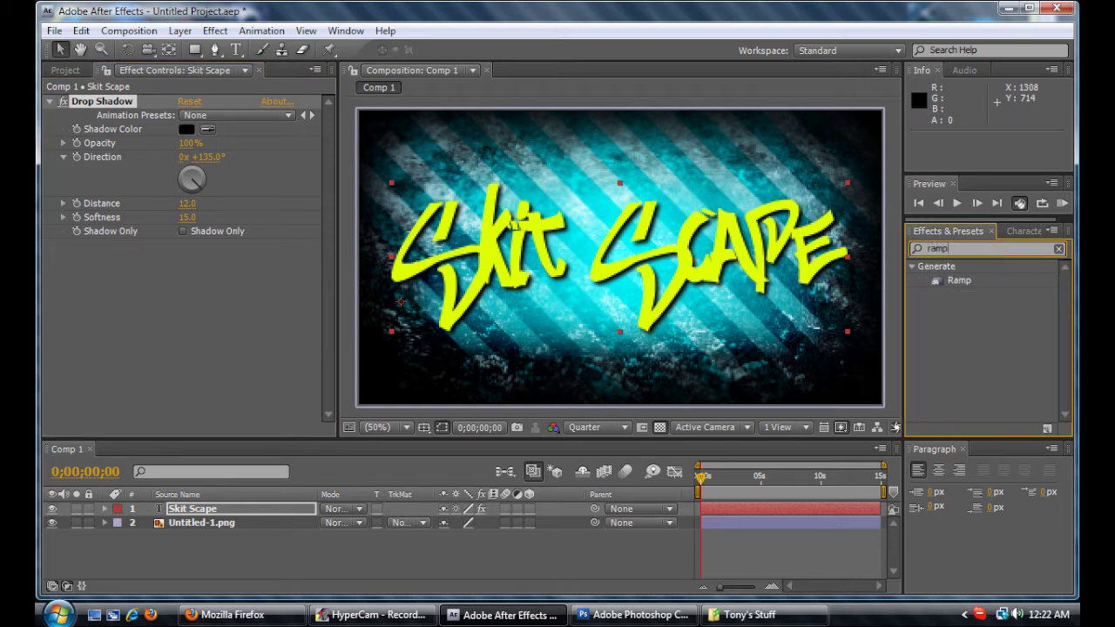
pyautogui.moveTo(958, 280); pyautogui.dragTo(203, 509)
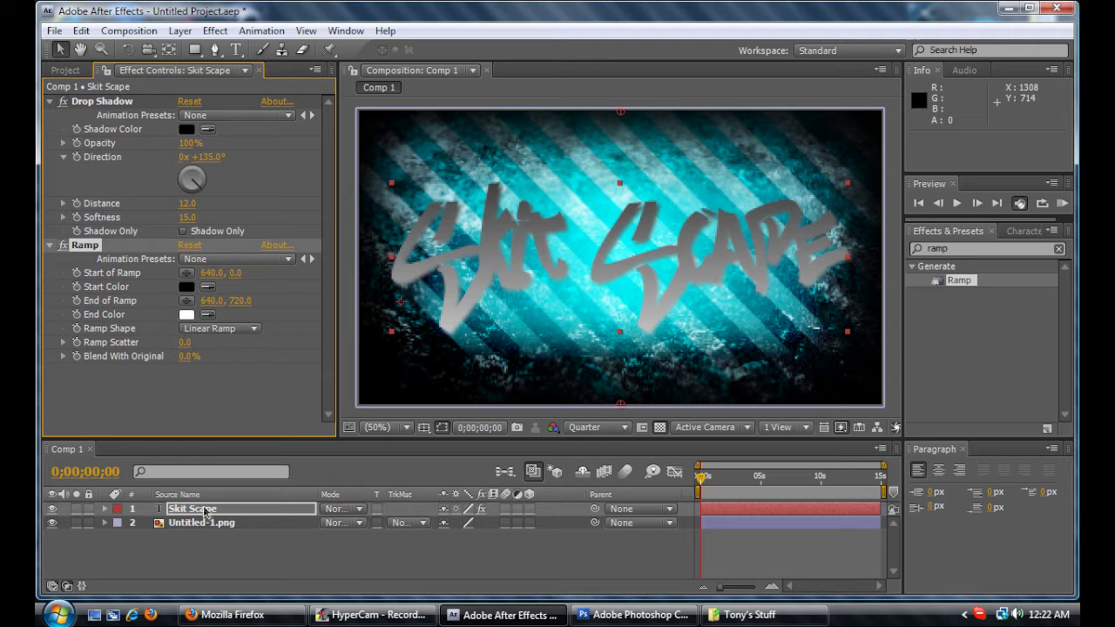
pyautogui.click(201, 517)
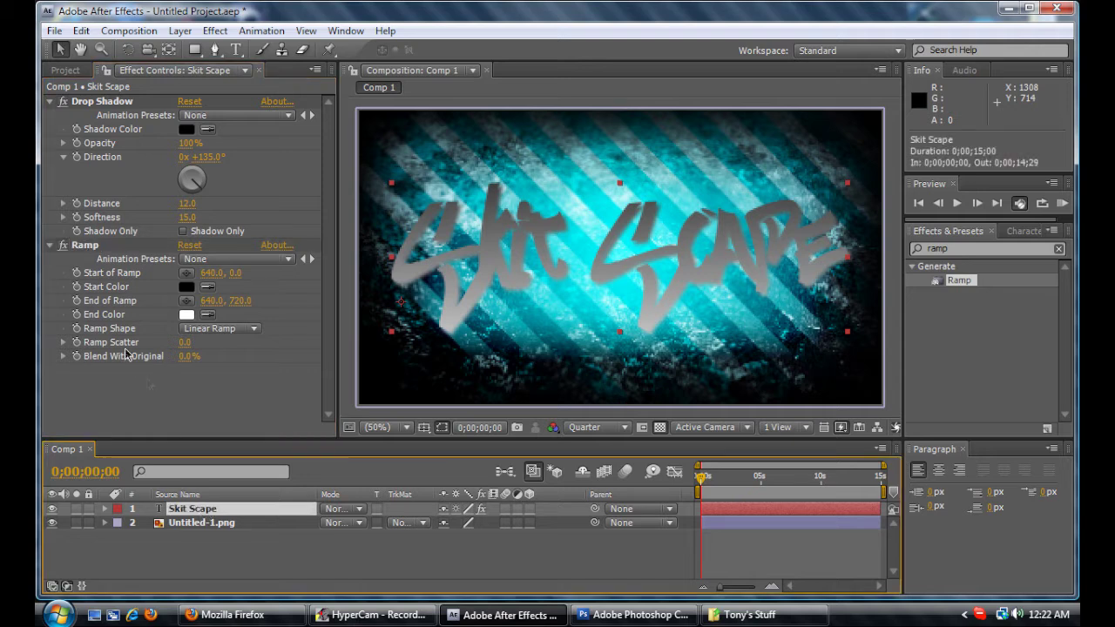
pyautogui.moveTo(118, 105); pyautogui.dragTo(133, 384)
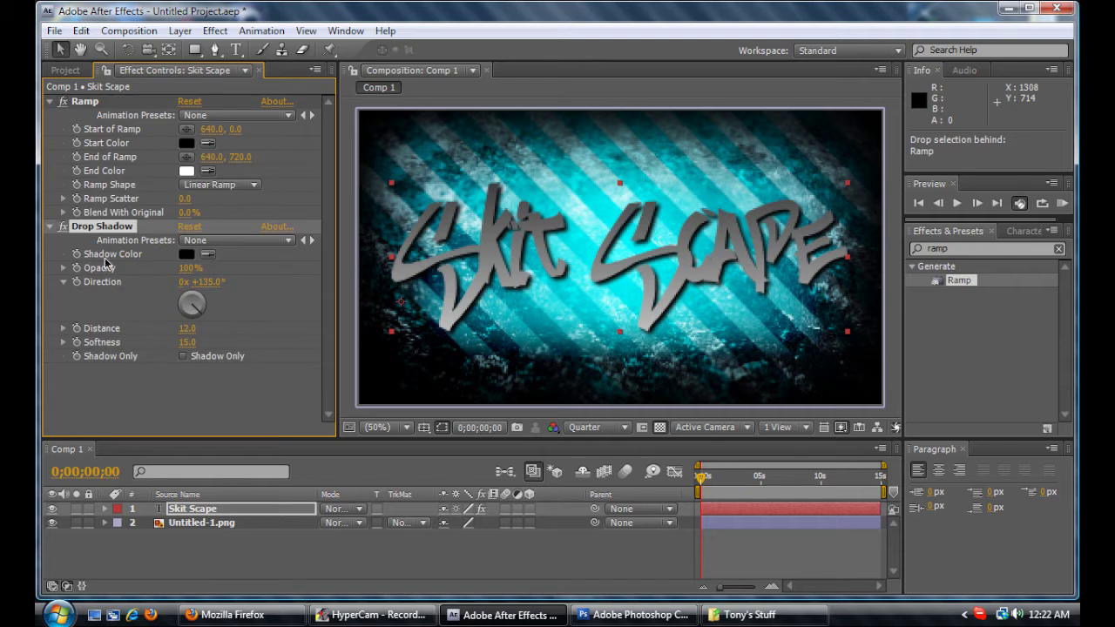
# Step: Set the Ramp start colour to yellow, FFFF00
pyautogui.click(189, 142)
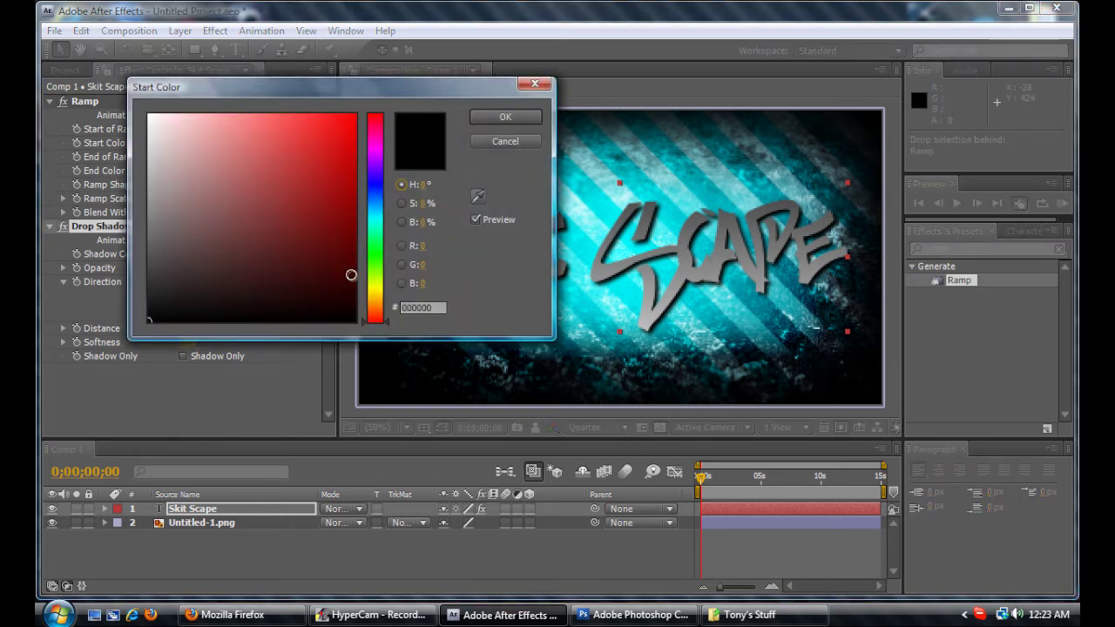
pyautogui.moveTo(374, 312); pyautogui.dragTo(377, 287)
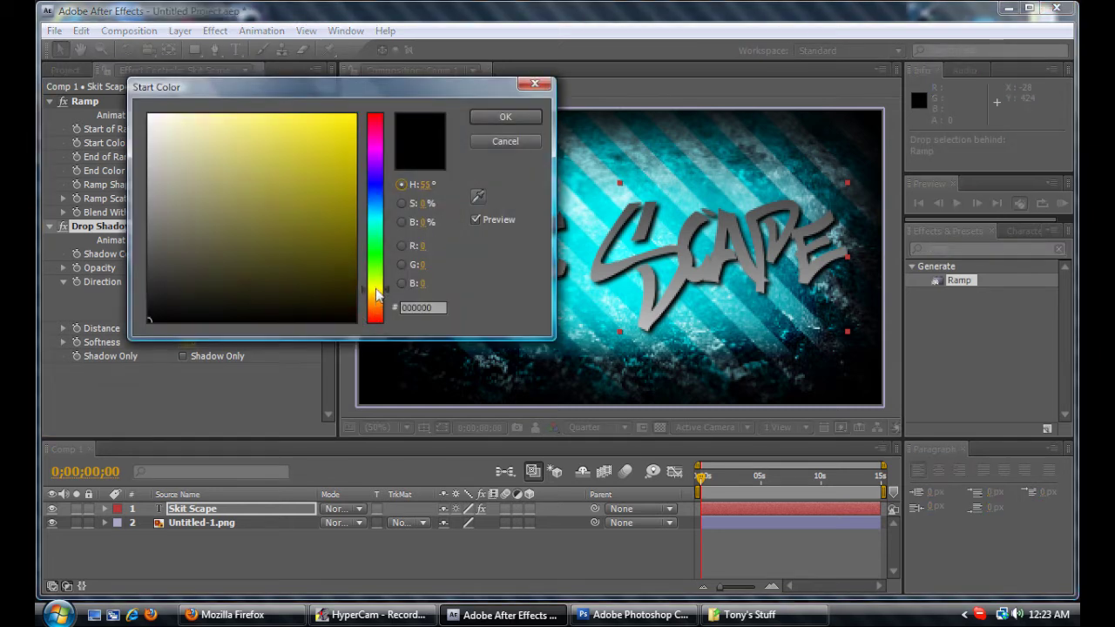
pyautogui.click(419, 246)
pyautogui.write('255')
pyautogui.press('Tab')
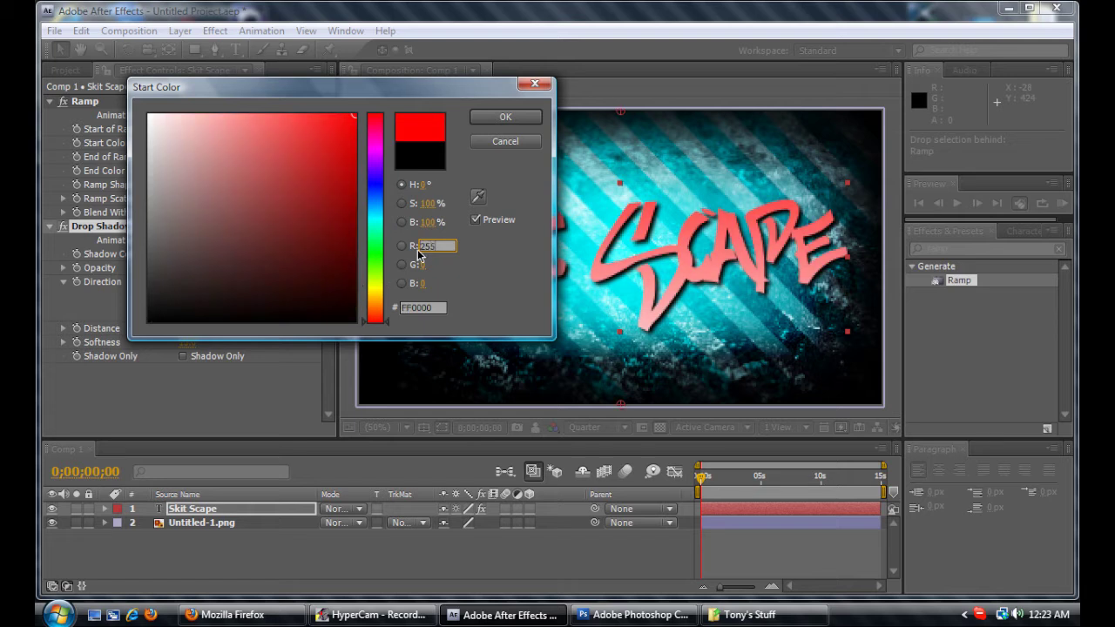
pyautogui.write('255')
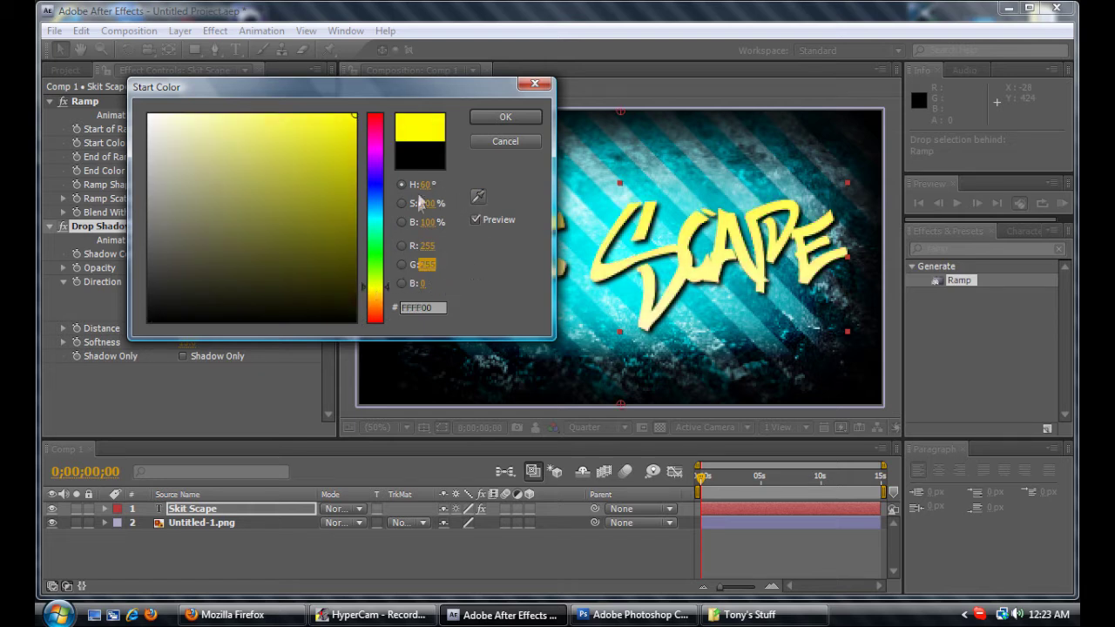
pyautogui.click(509, 120)
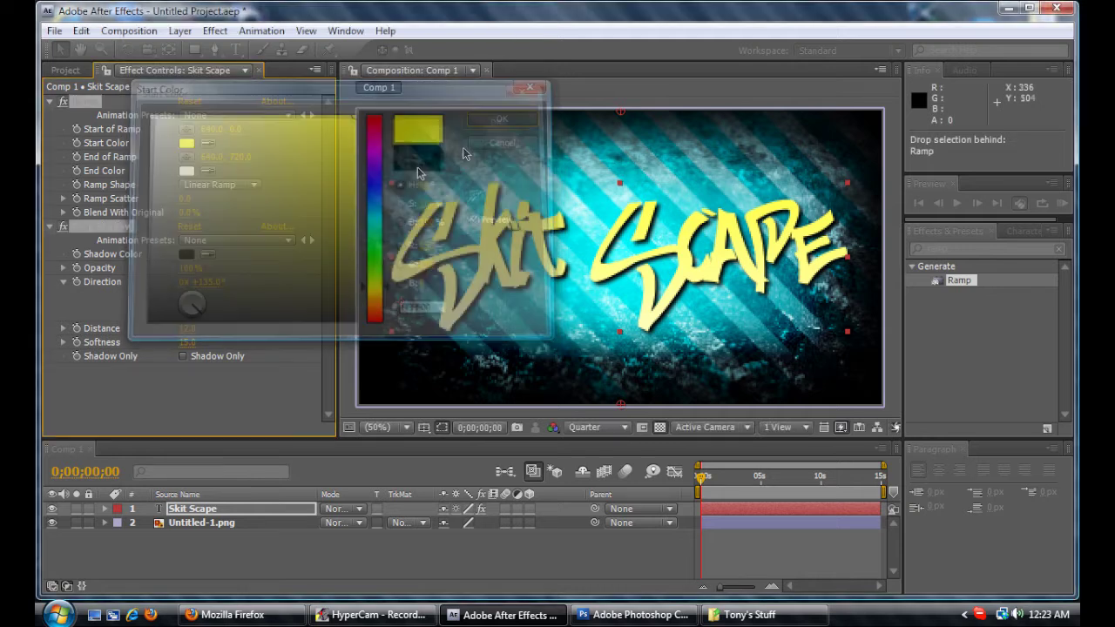
# Step: Set the Ramp end colour to a bright orange, FF7800
pyautogui.click(187, 171)
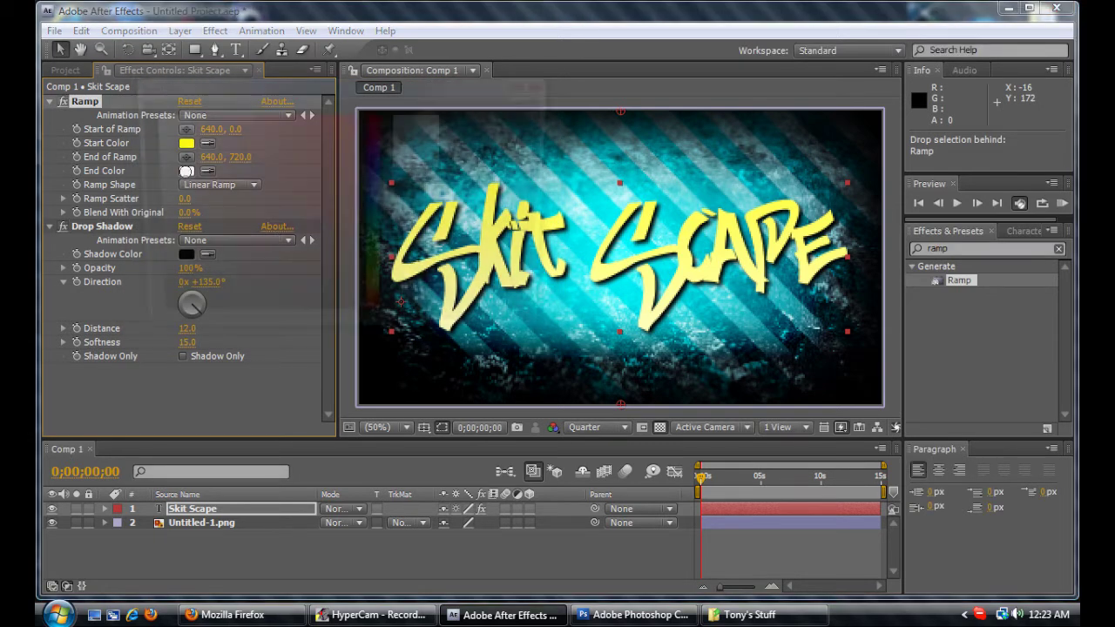
pyautogui.moveTo(384, 300); pyautogui.dragTo(380, 304)
pyautogui.click(354, 115)
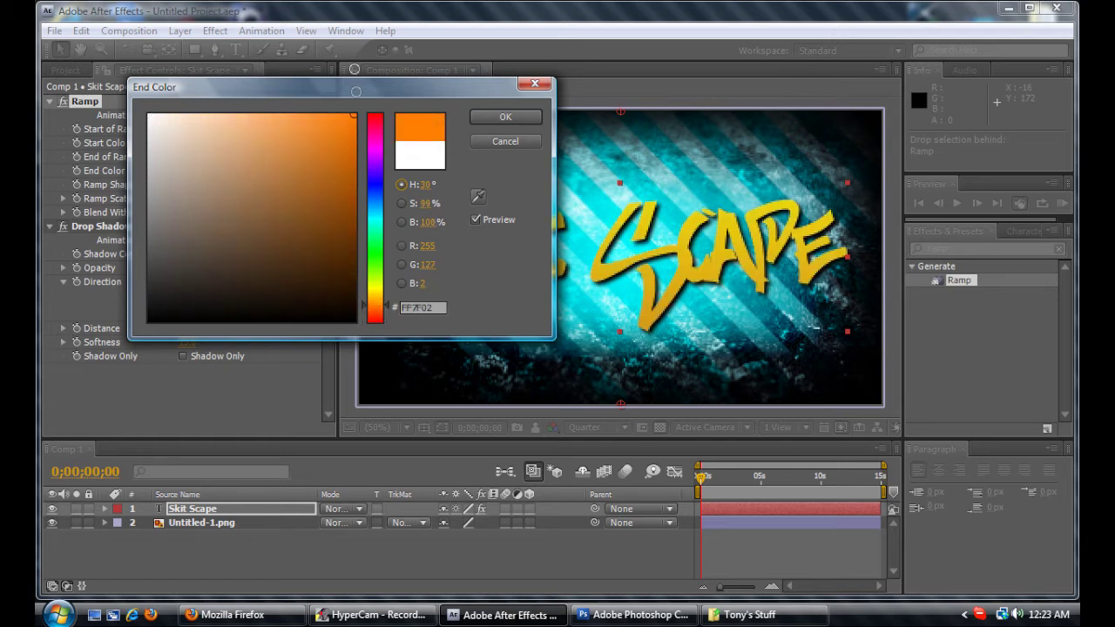
pyautogui.click(375, 307)
pyautogui.moveTo(375, 307); pyautogui.dragTo(378, 311)
pyautogui.click(523, 117)
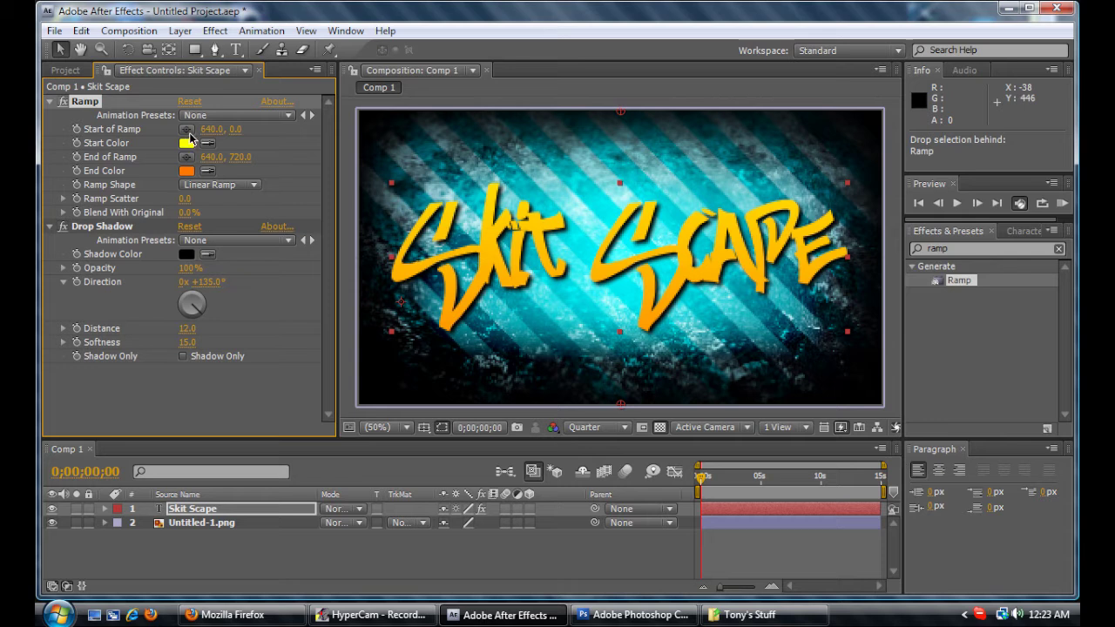
# Step: Place the Ramp start point near 654, 300 and its end point at 670, 504
pyautogui.click(187, 129)
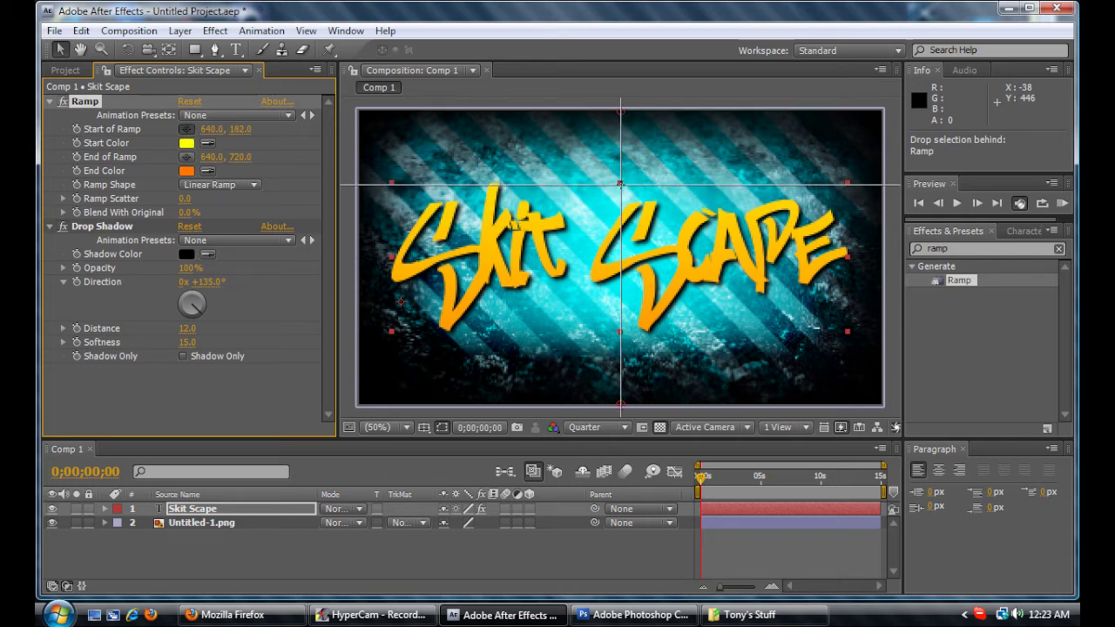
pyautogui.click(619, 185)
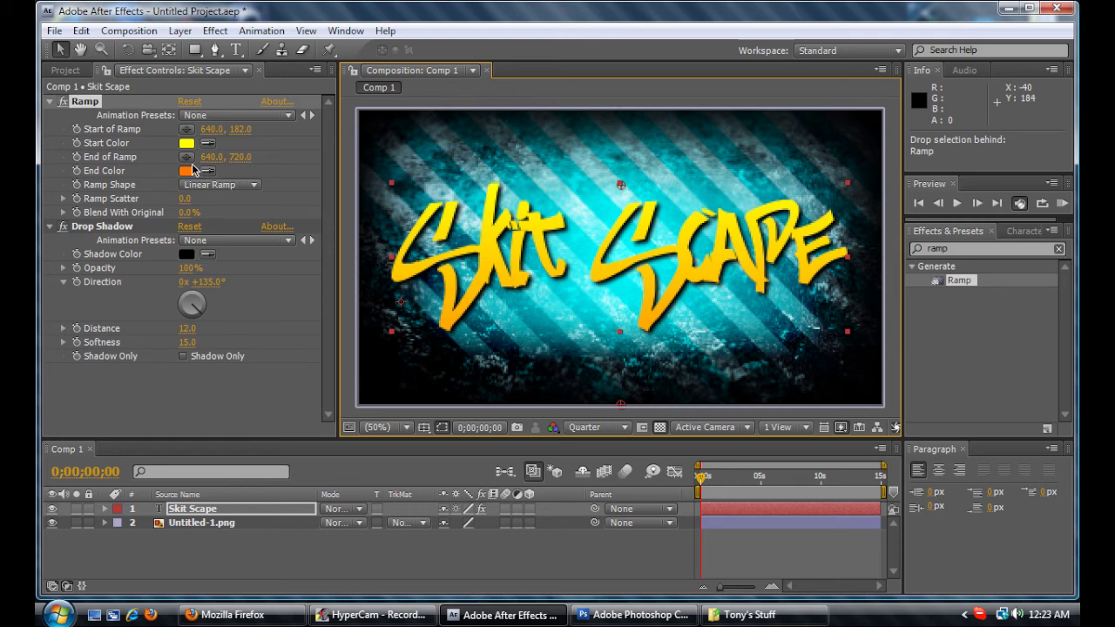
pyautogui.click(186, 157)
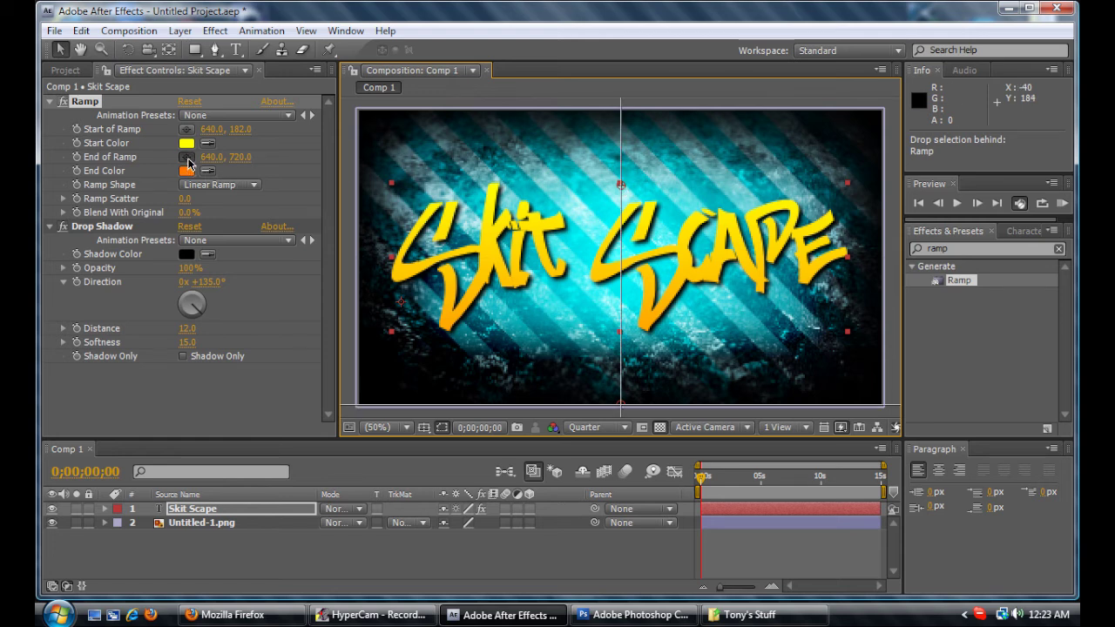
pyautogui.click(640, 320)
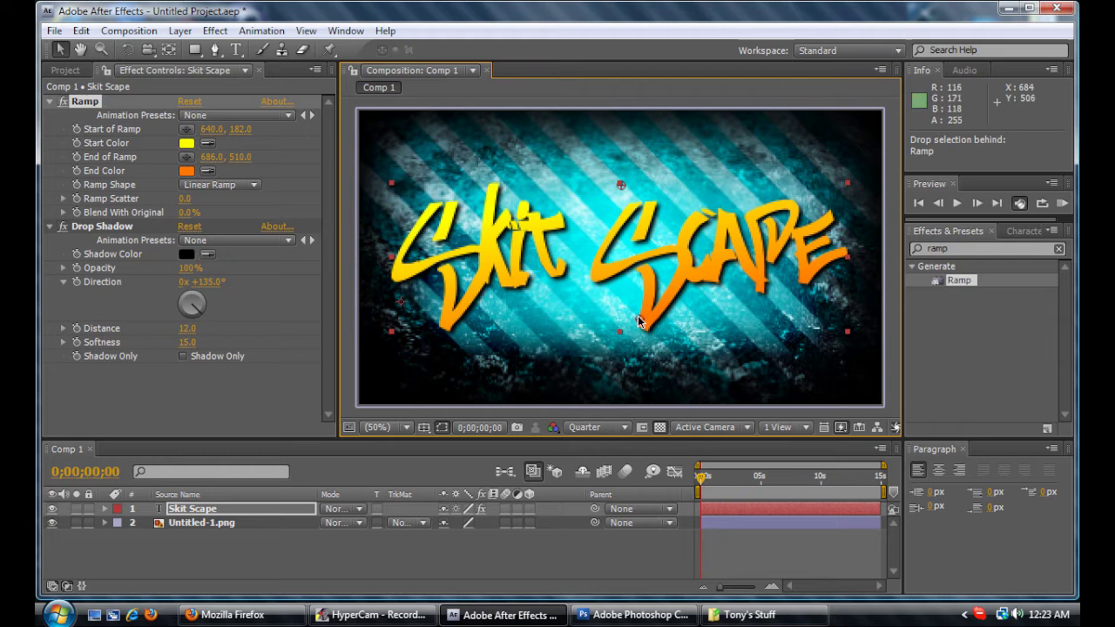
pyautogui.moveTo(641, 321); pyautogui.dragTo(620, 328)
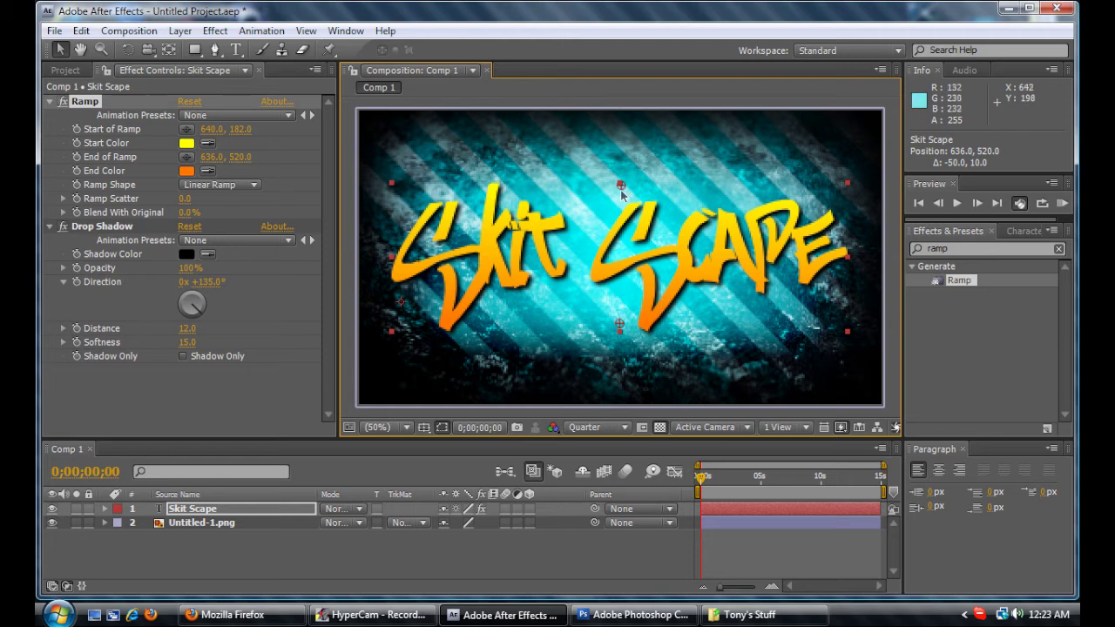
pyautogui.moveTo(624, 191); pyautogui.dragTo(624, 207)
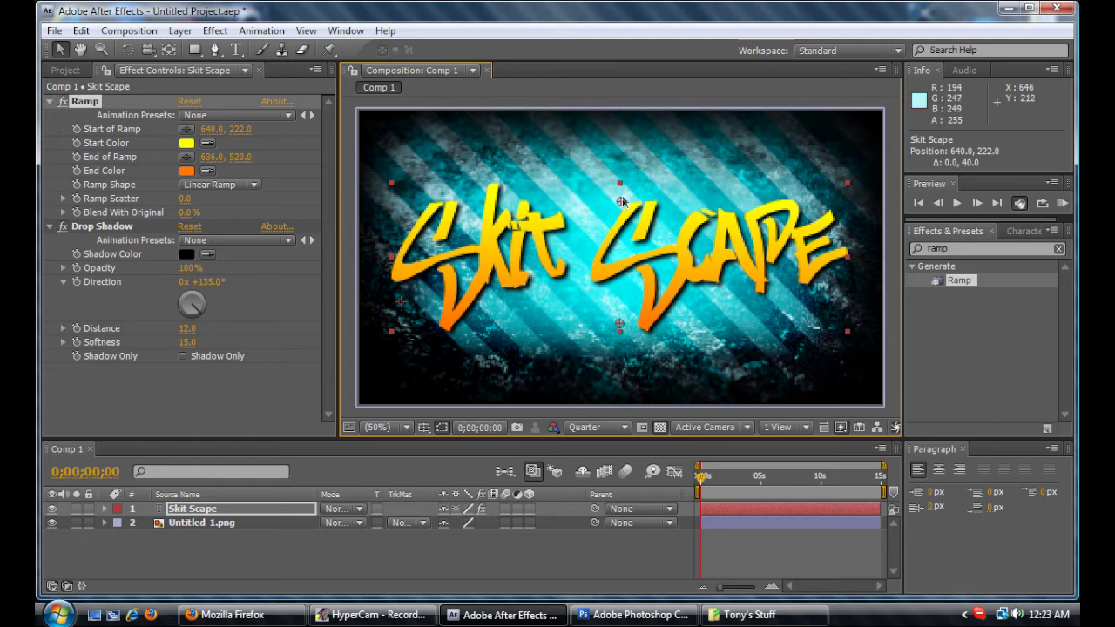
pyautogui.moveTo(621, 202); pyautogui.dragTo(626, 230)
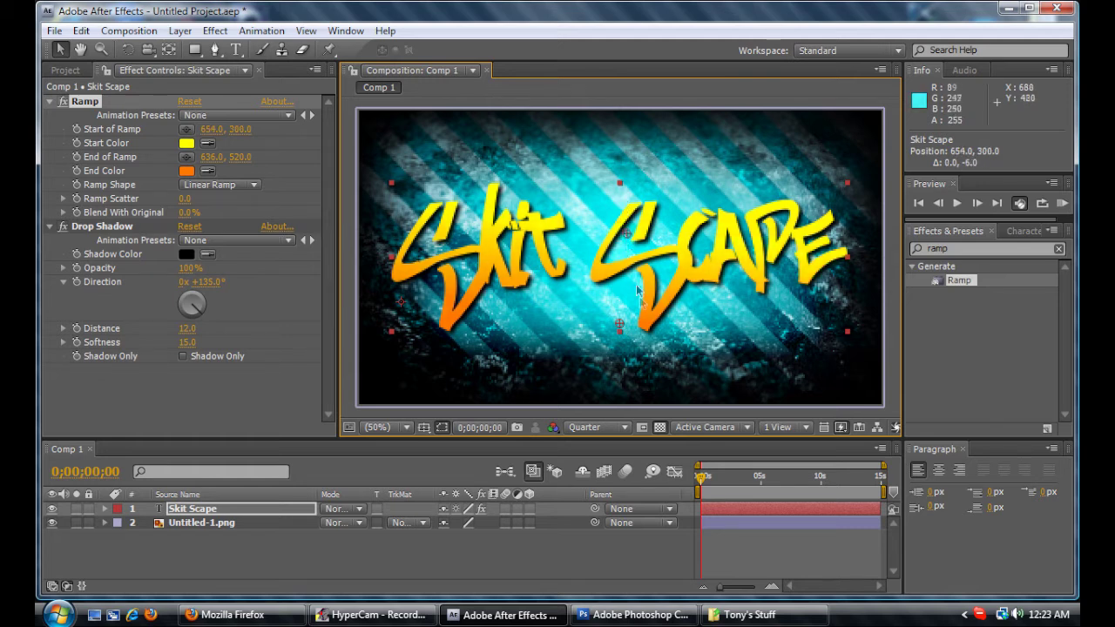
pyautogui.moveTo(621, 325); pyautogui.dragTo(636, 319)
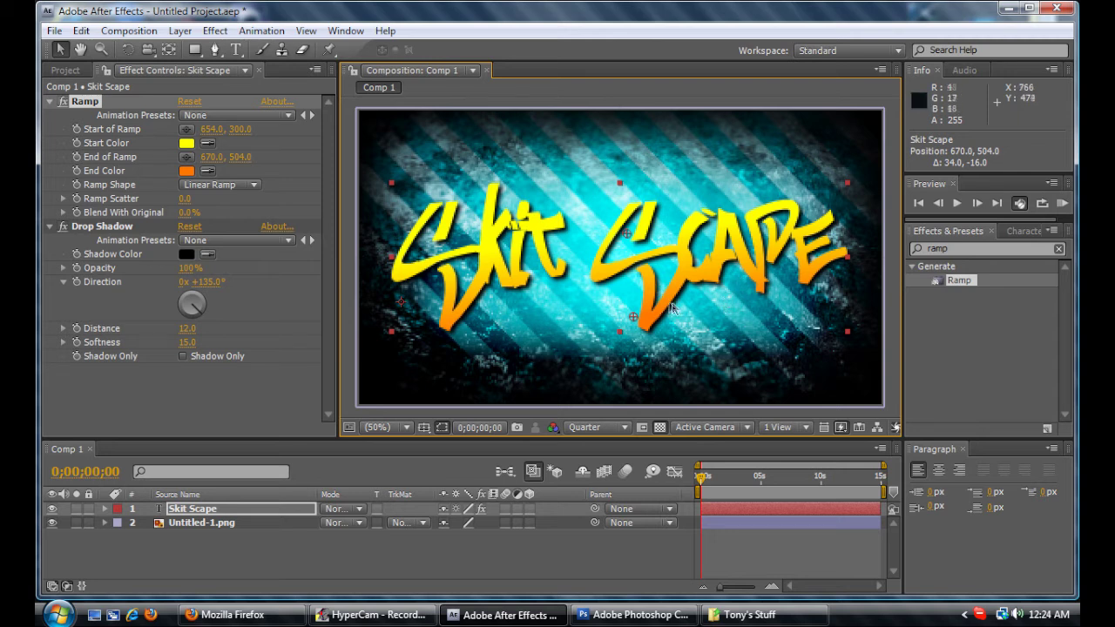
pyautogui.click(264, 540)
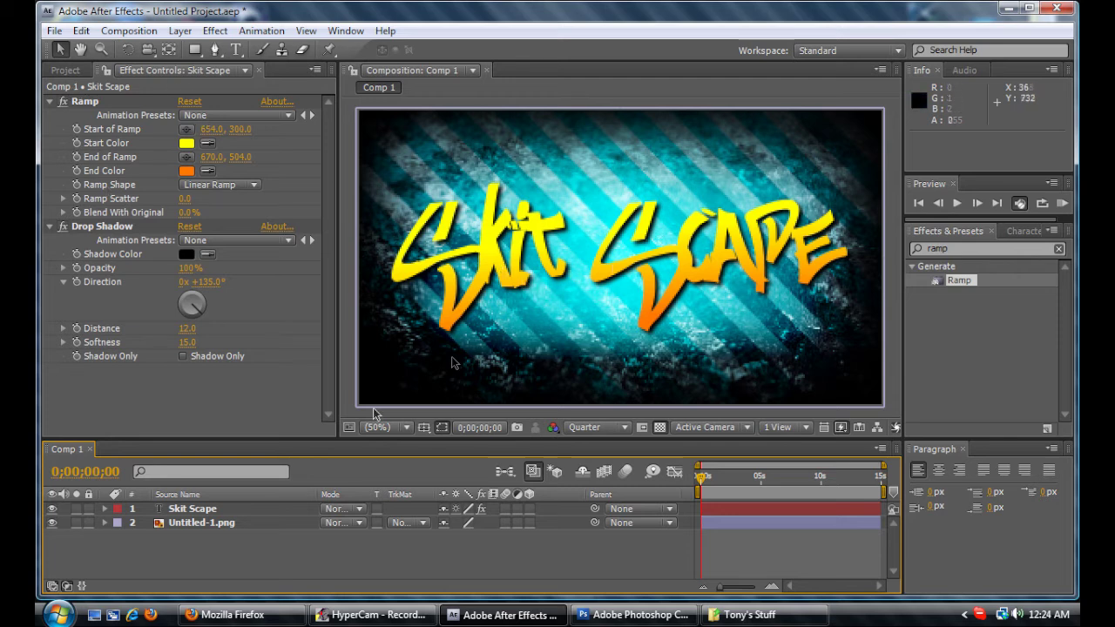
# Step: Apply the Video Copilot Twitch effect to the Skit Scape text layer
pyautogui.click(209, 509)
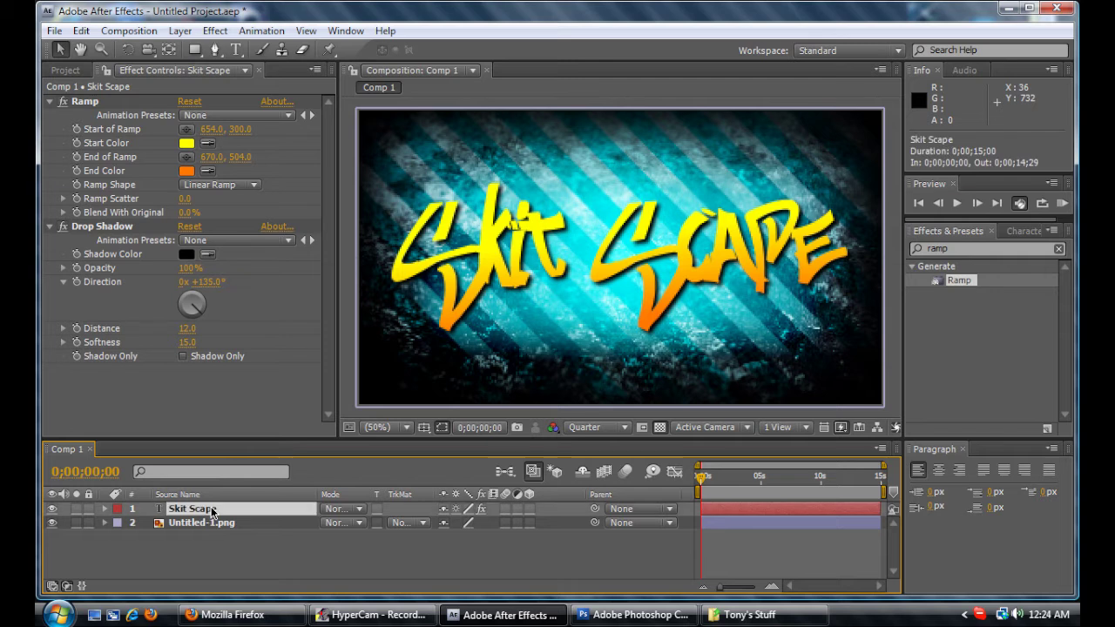
pyautogui.click(215, 30)
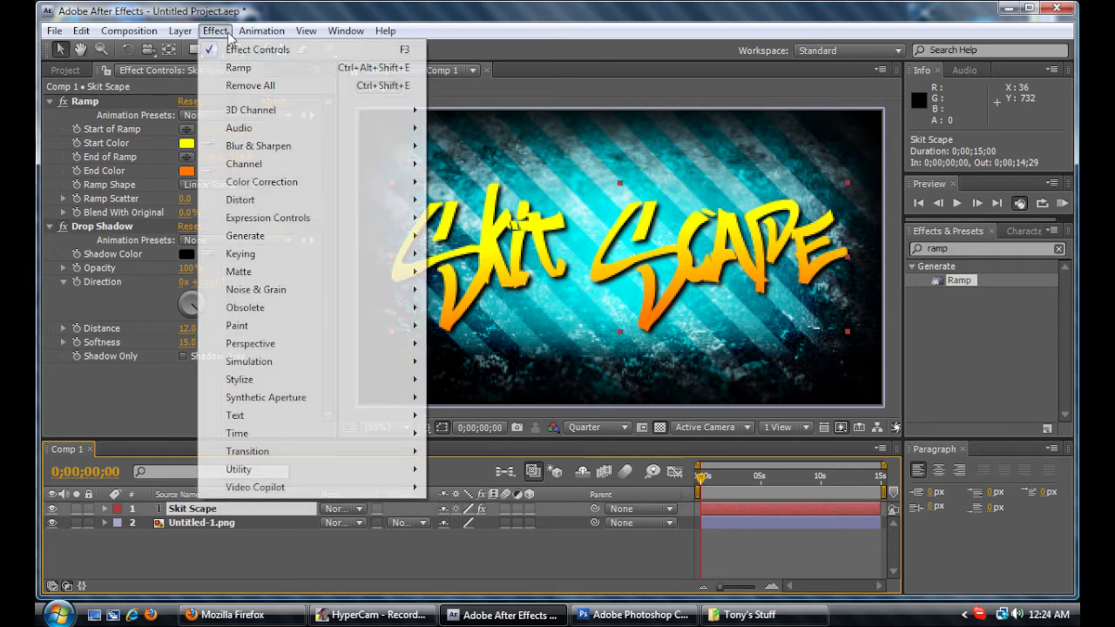
pyautogui.moveTo(369, 487)
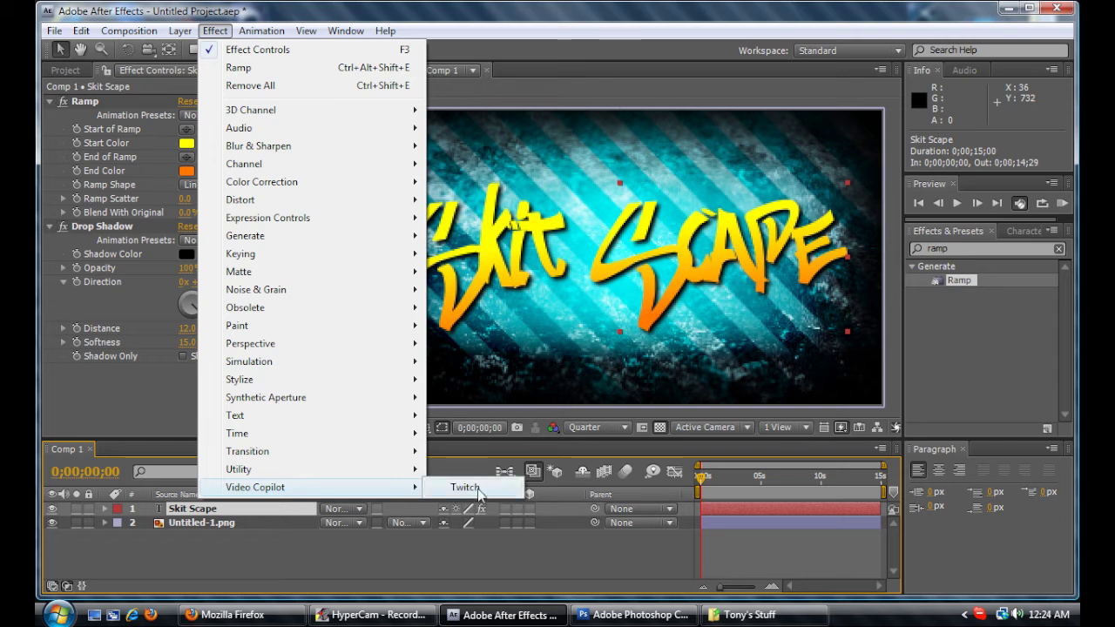
pyautogui.click(470, 488)
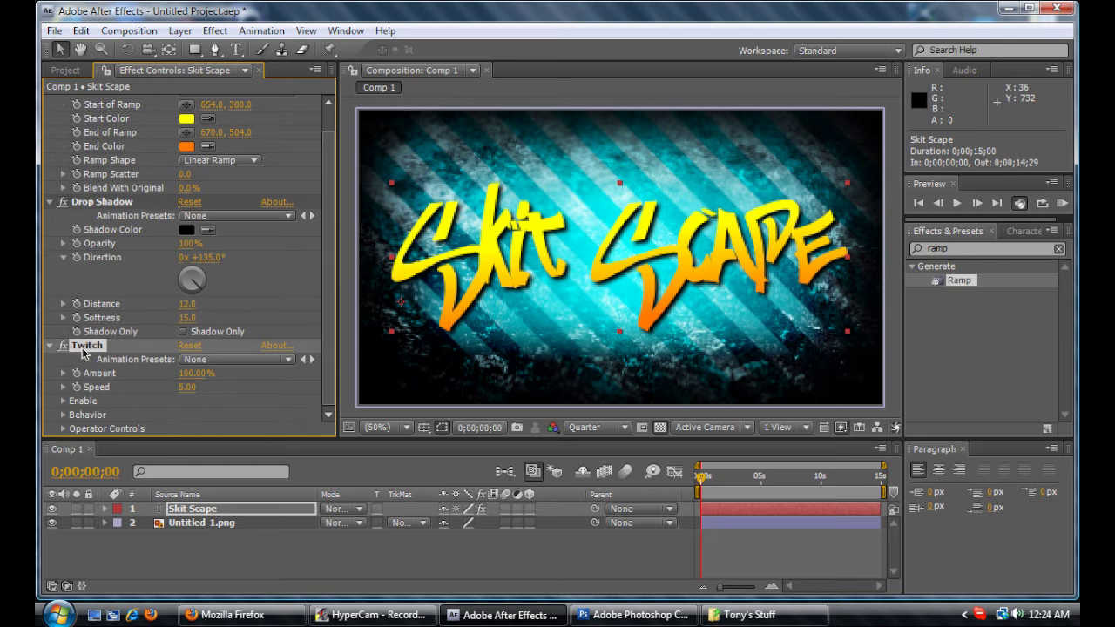
# Step: Move Twitch above Ramp and collapse the Ramp and Drop Shadow settings
pyautogui.moveTo(84, 352); pyautogui.dragTo(130, 105)
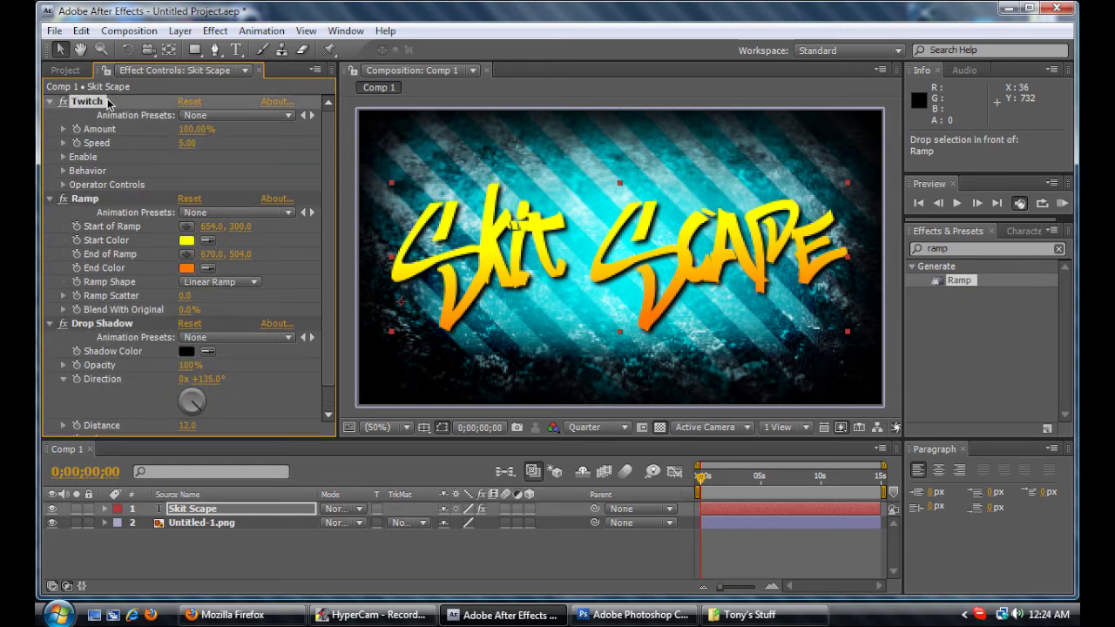
pyautogui.click(50, 201)
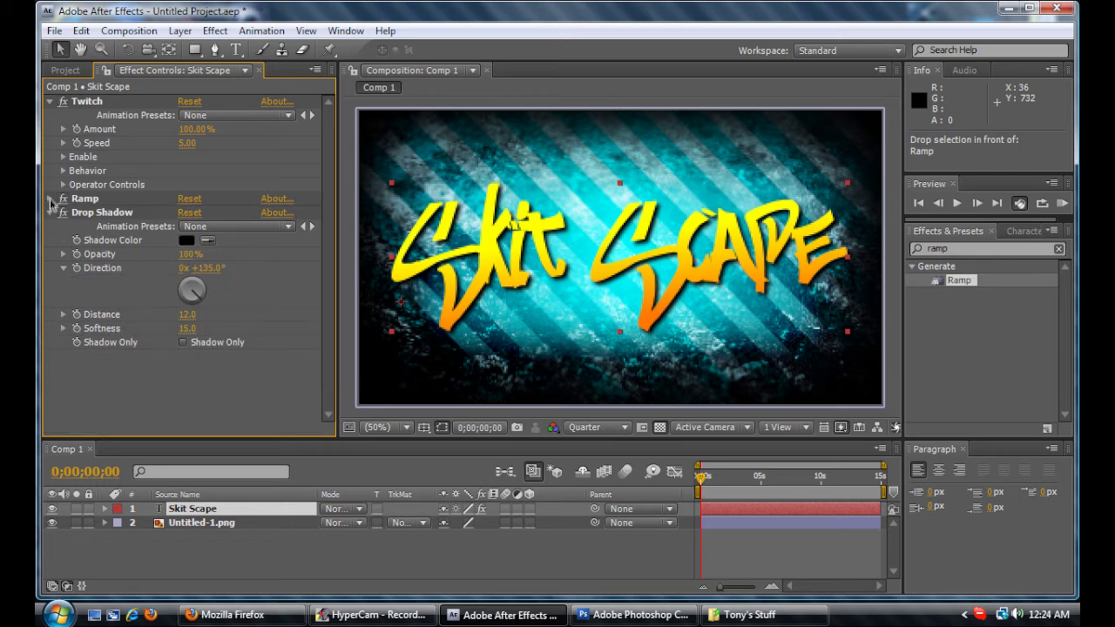
pyautogui.click(50, 214)
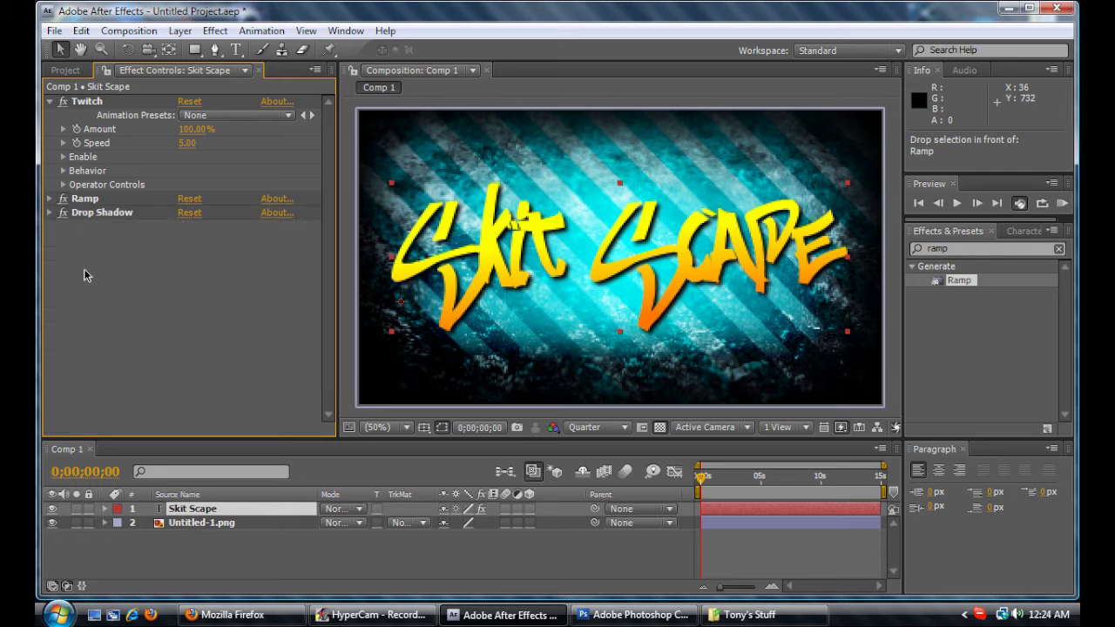
pyautogui.click(76, 131)
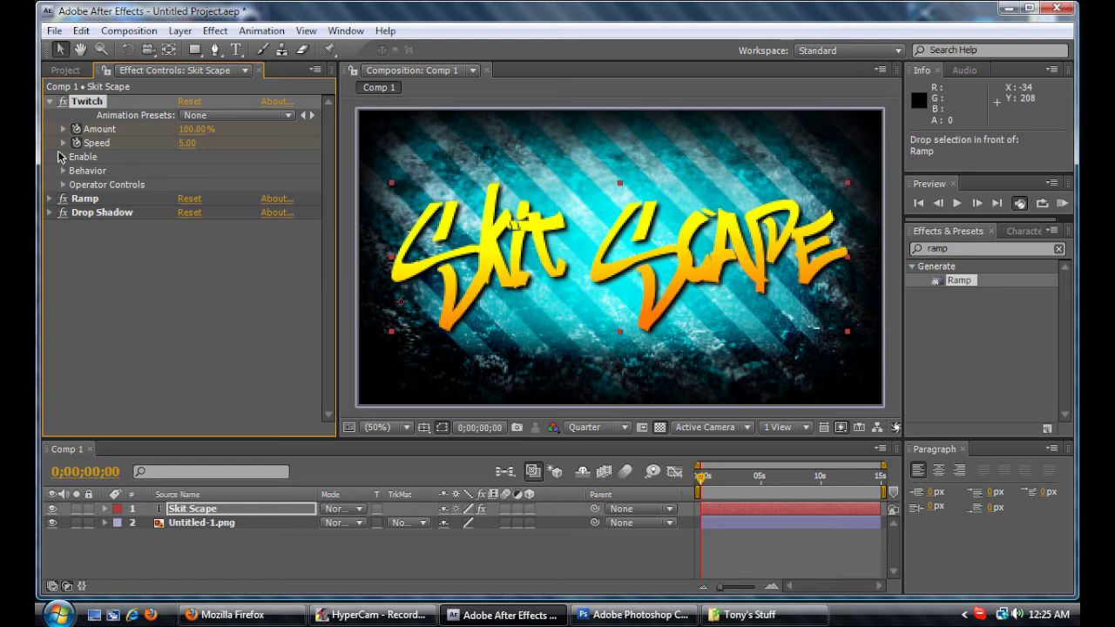
pyautogui.click(62, 157)
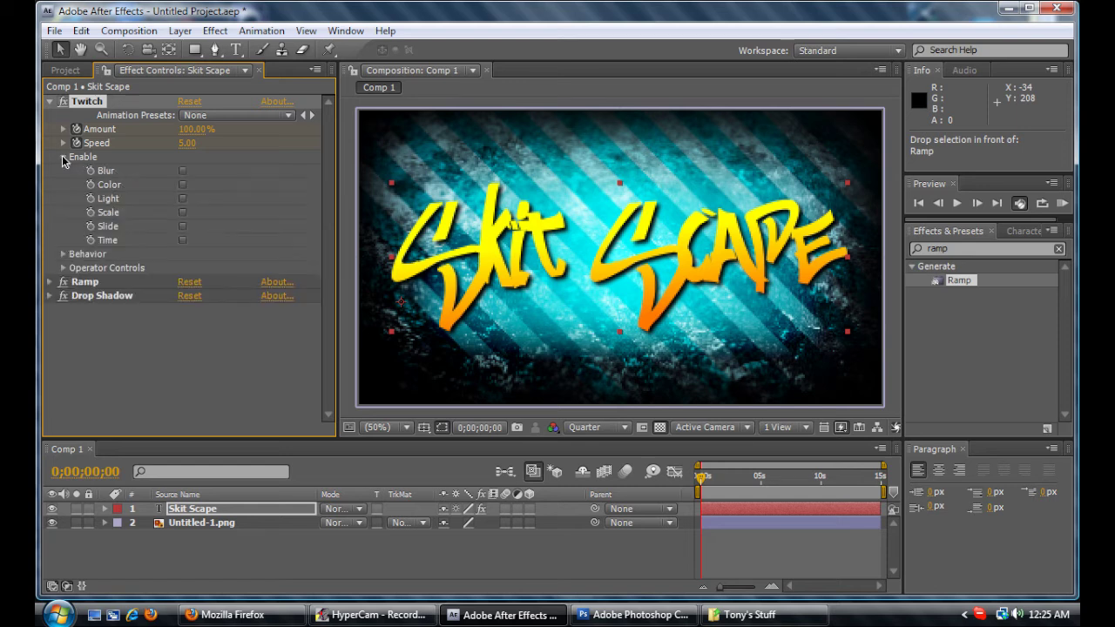
# Step: Turn on Twitch's Time, Scale and Blur options and enable 3D for Skit Scape
pyautogui.click(184, 241)
pyautogui.click(183, 213)
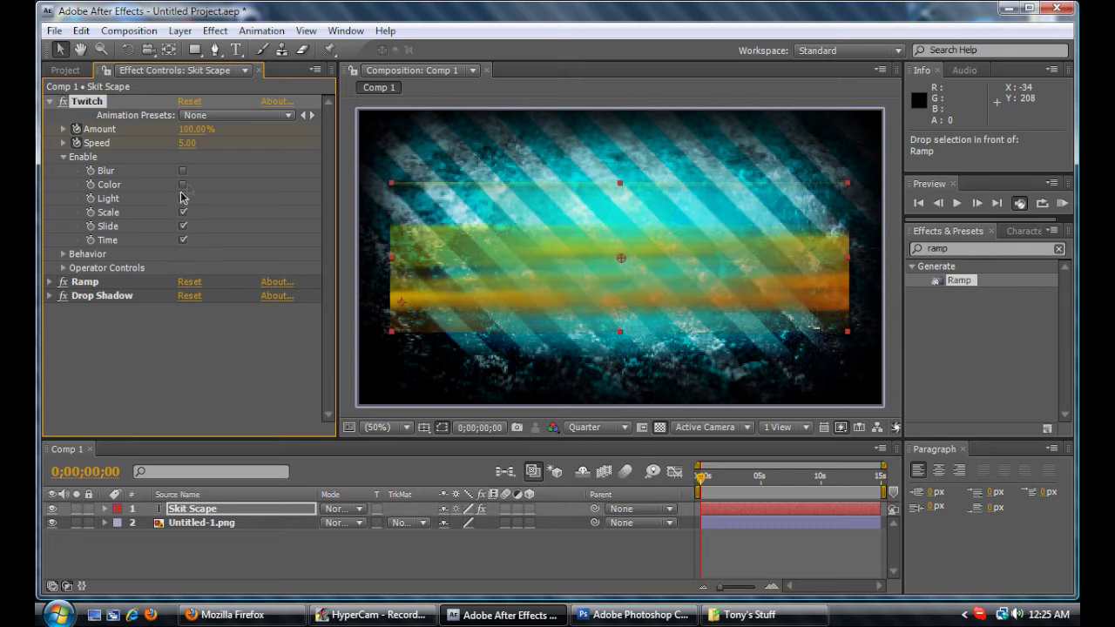
pyautogui.click(183, 171)
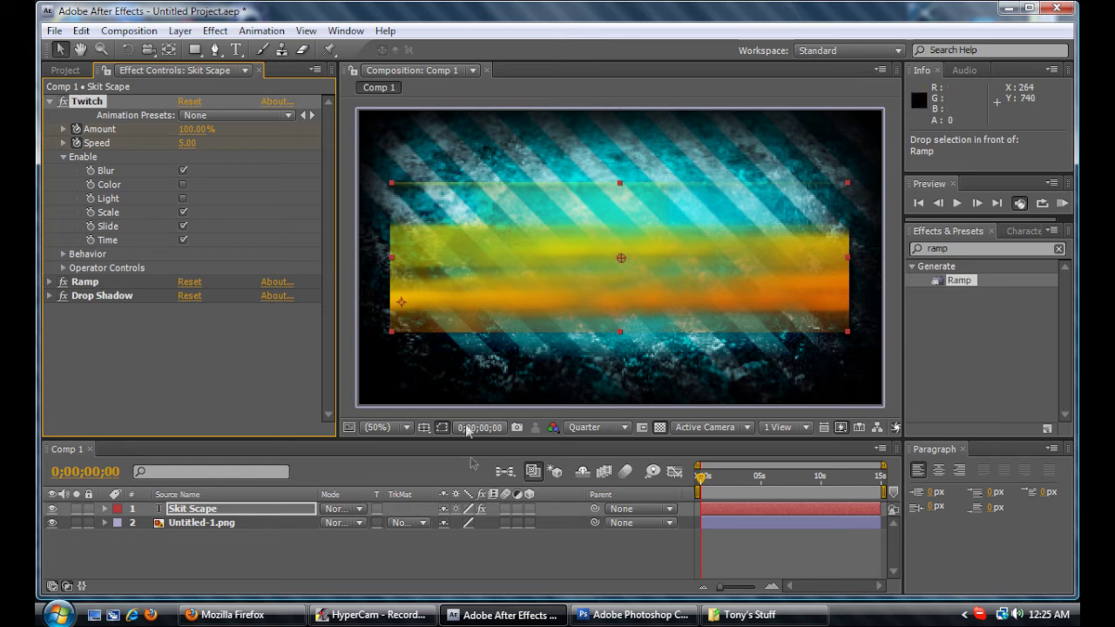
pyautogui.click(530, 508)
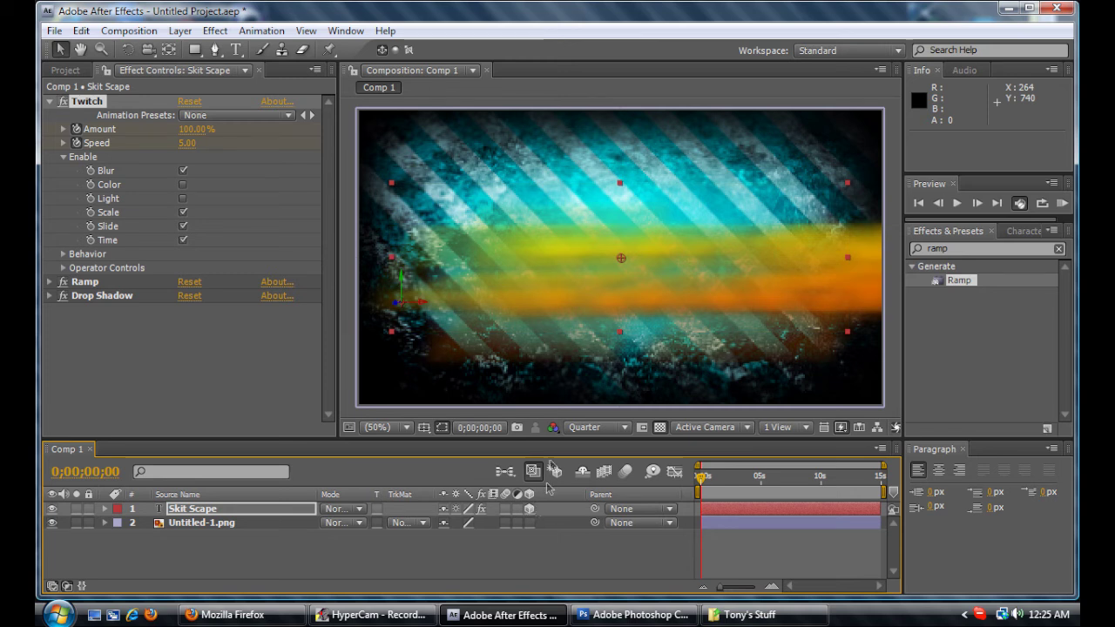
pyautogui.moveTo(702, 476)
pyautogui.mouseDown()
pyautogui.moveTo(715, 481)
pyautogui.moveTo(699, 484)
pyautogui.mouseUp()
# Step: Search the effects for 'twit' and apply Twitch to the Untitled-1.png layer
pyautogui.click(222, 526)
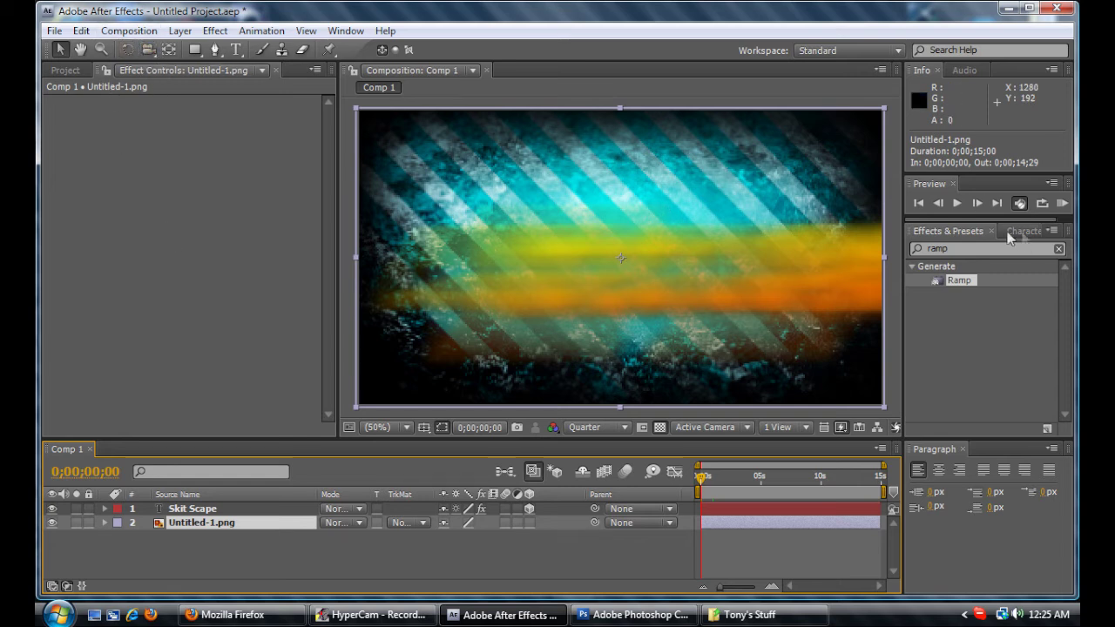
pyautogui.click(1059, 251)
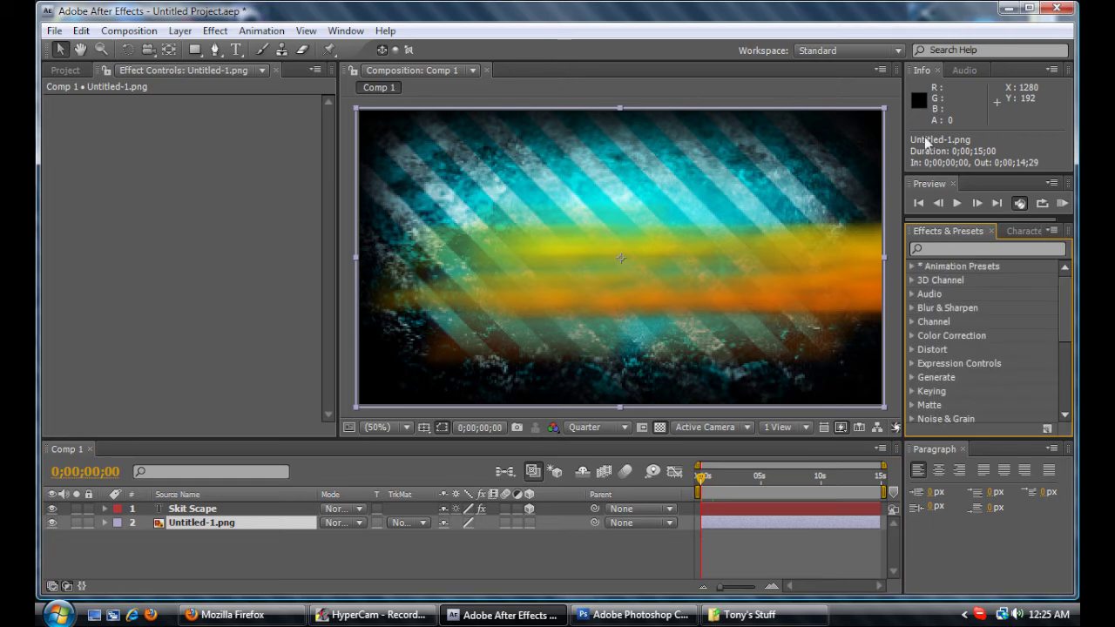
pyautogui.write('twitch')
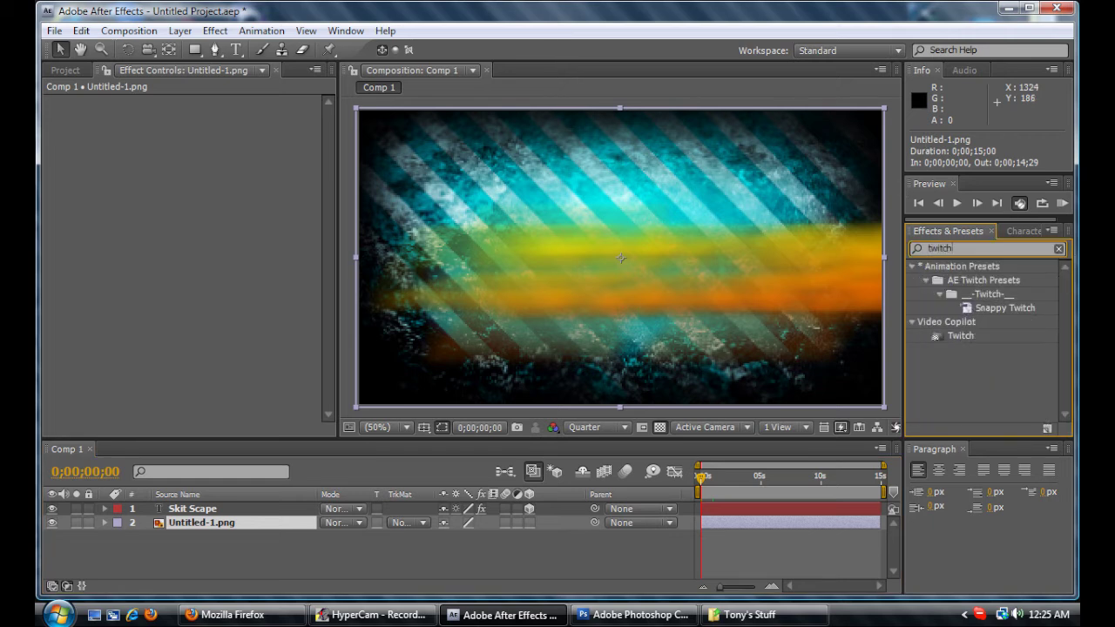
pyautogui.moveTo(960, 335); pyautogui.dragTo(203, 528)
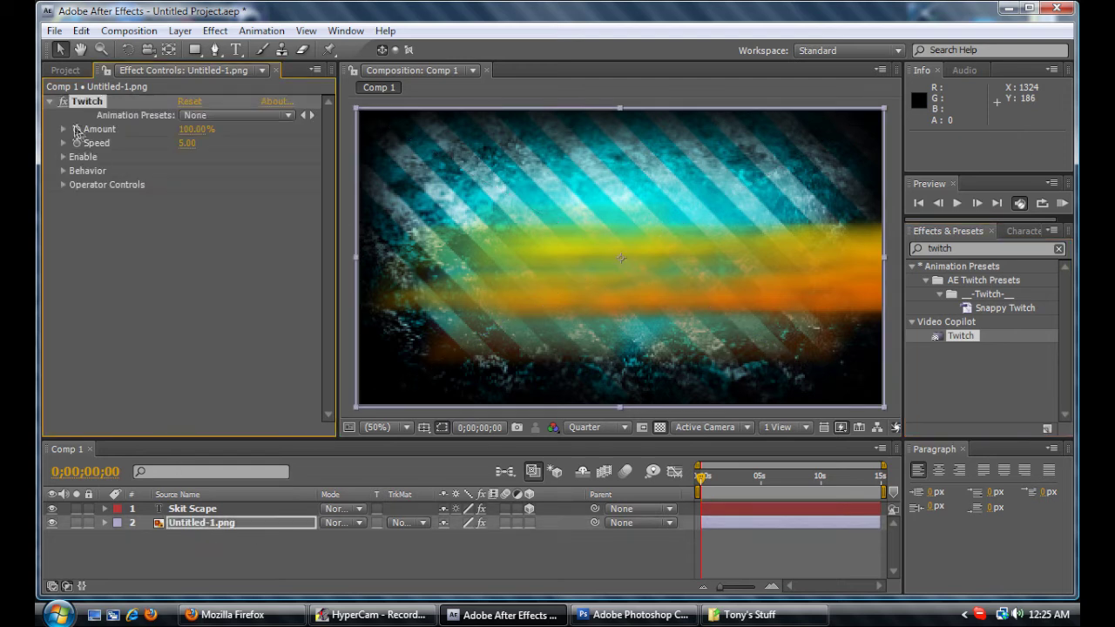
# Step: Enable Blur, Time and Slide in the background's Twitch, then preview the result
pyautogui.click(64, 157)
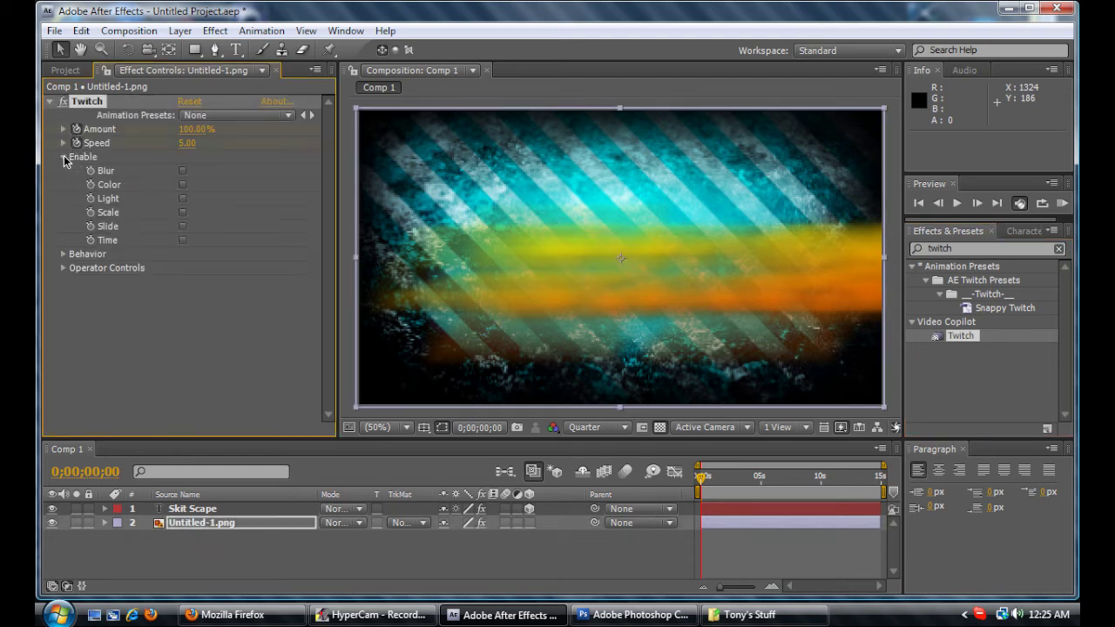
pyautogui.click(182, 171)
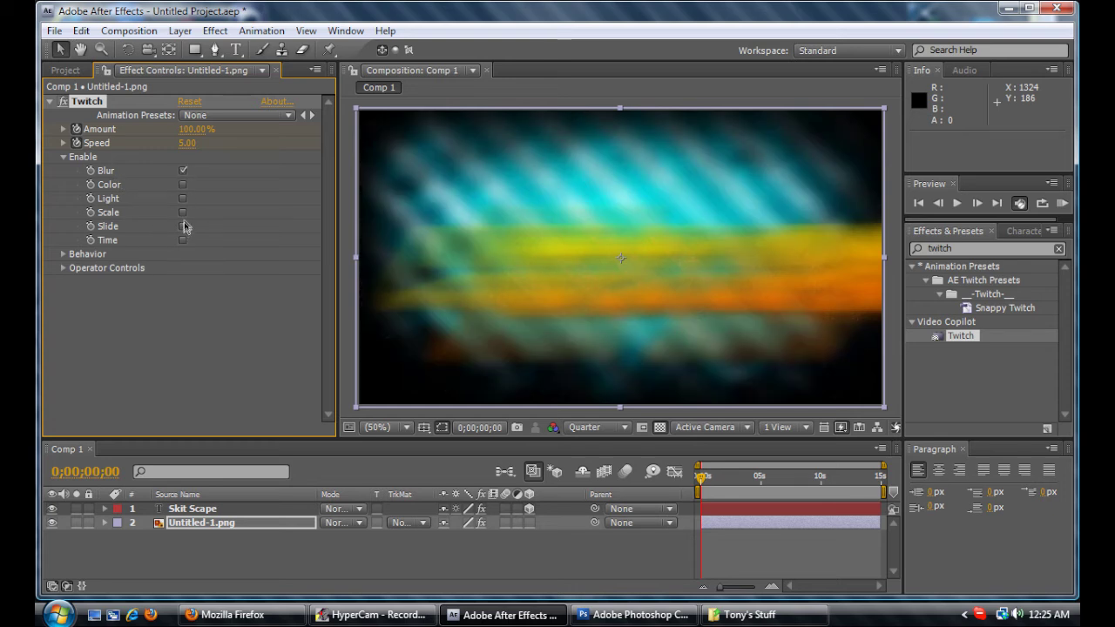
pyautogui.click(183, 213)
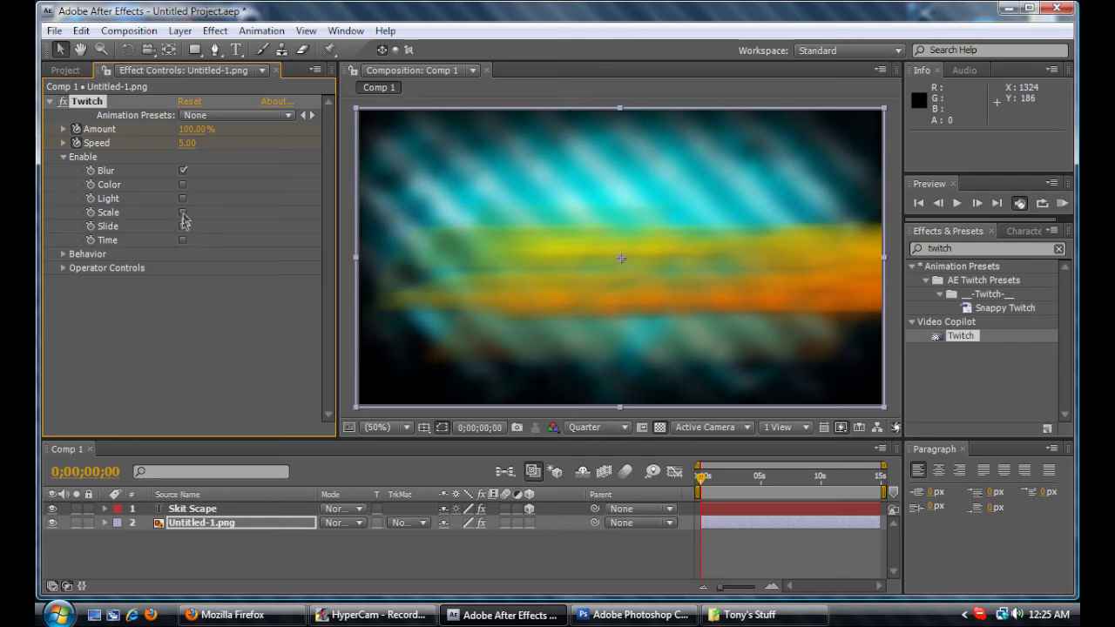
pyautogui.click(183, 240)
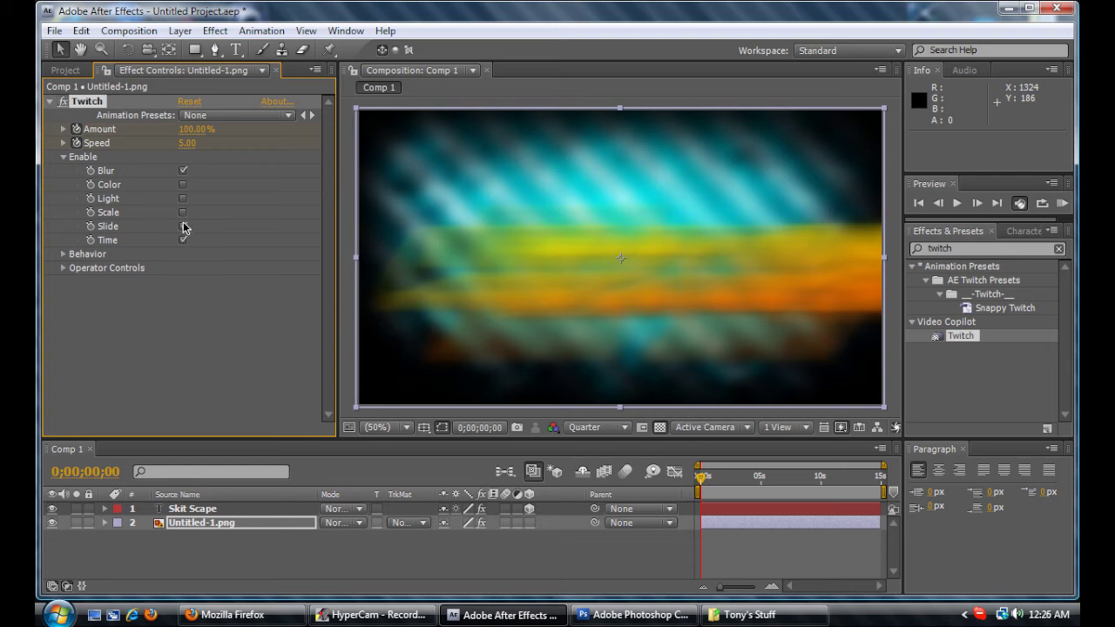
pyautogui.click(183, 227)
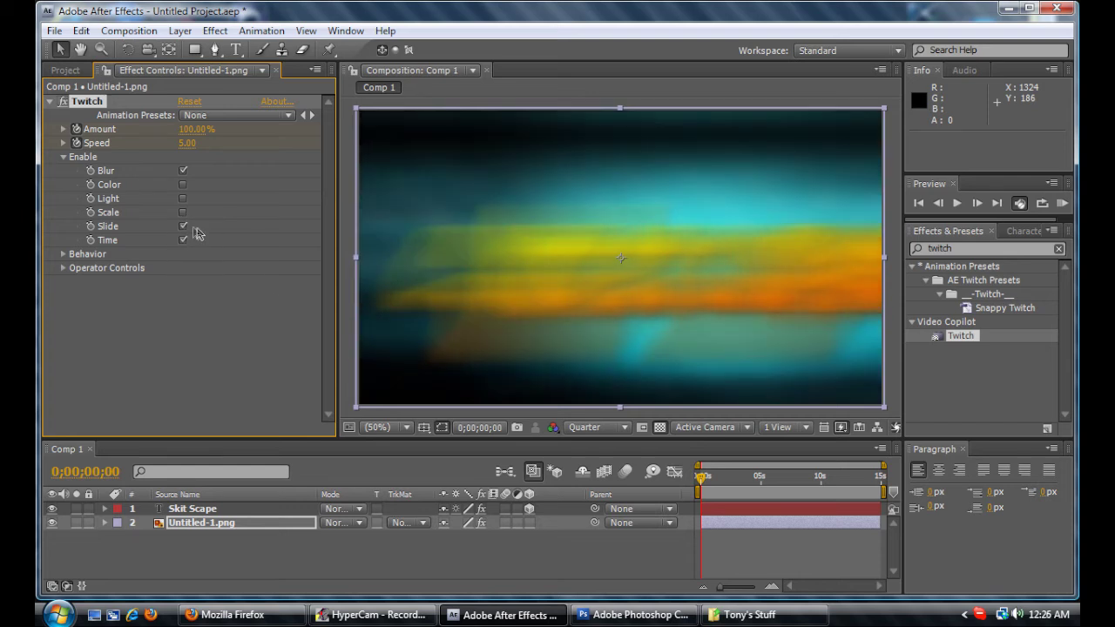
pyautogui.moveTo(703, 478)
pyautogui.mouseDown()
pyautogui.moveTo(722, 478)
pyautogui.moveTo(686, 485)
pyautogui.moveTo(790, 478)
pyautogui.moveTo(700, 478)
pyautogui.mouseUp()
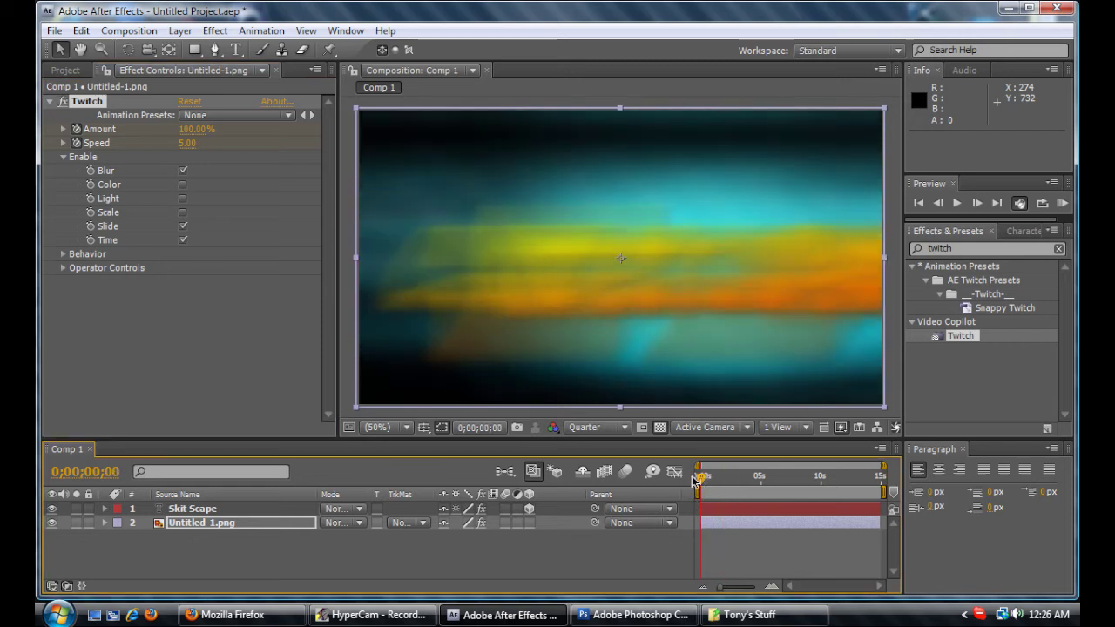
pyautogui.press('KP_0')
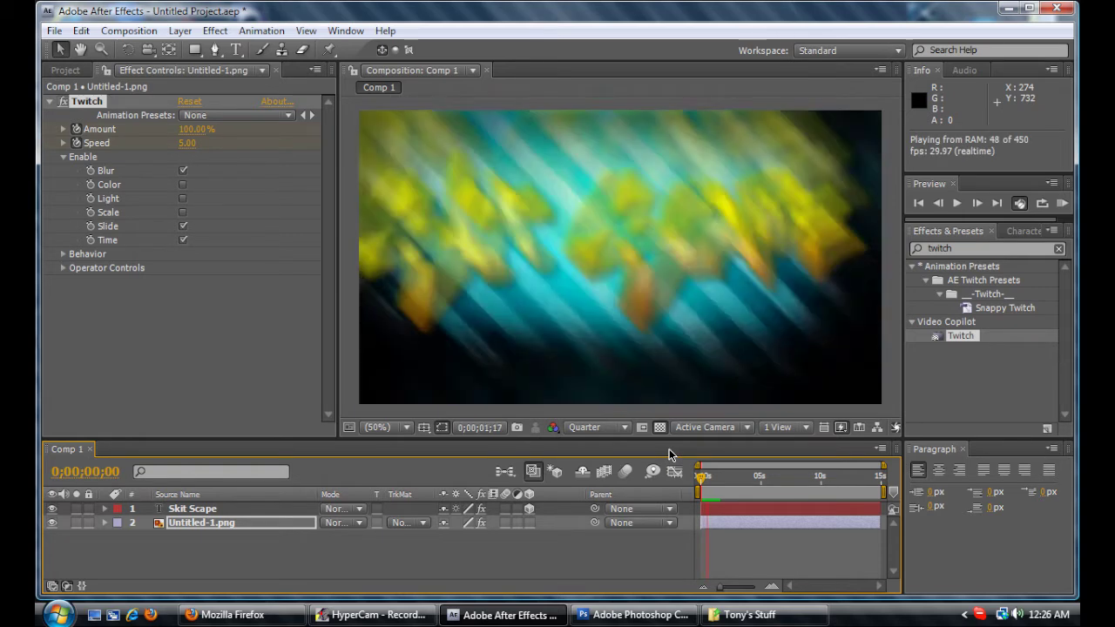
pyautogui.press('space')
pyautogui.moveTo(698, 478); pyautogui.dragTo(699, 482)
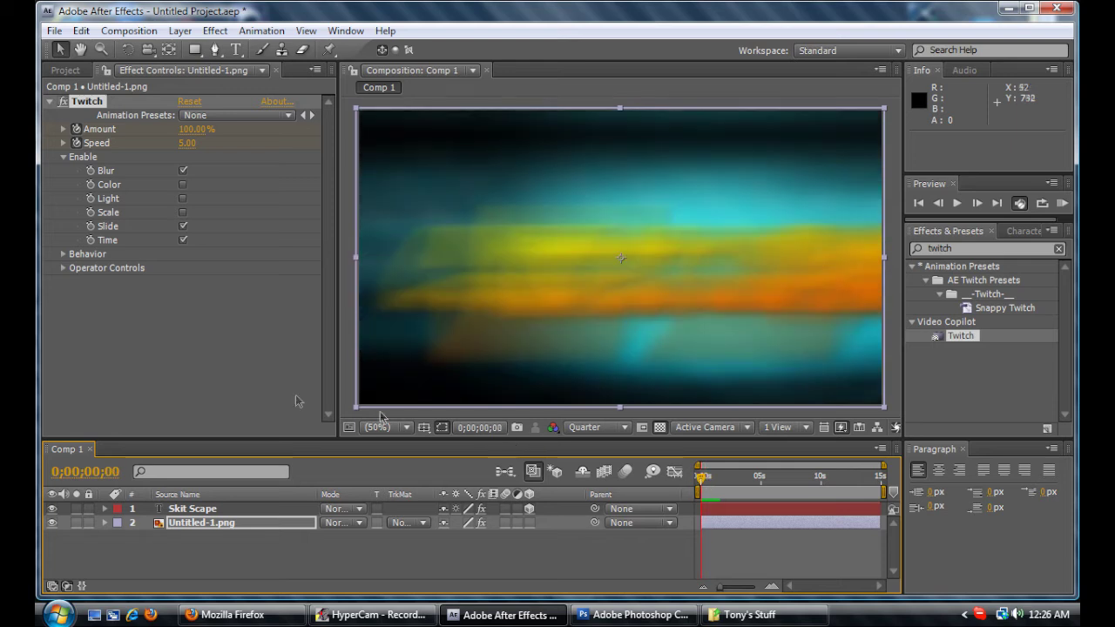
pyautogui.click(189, 508)
pyautogui.click(199, 526)
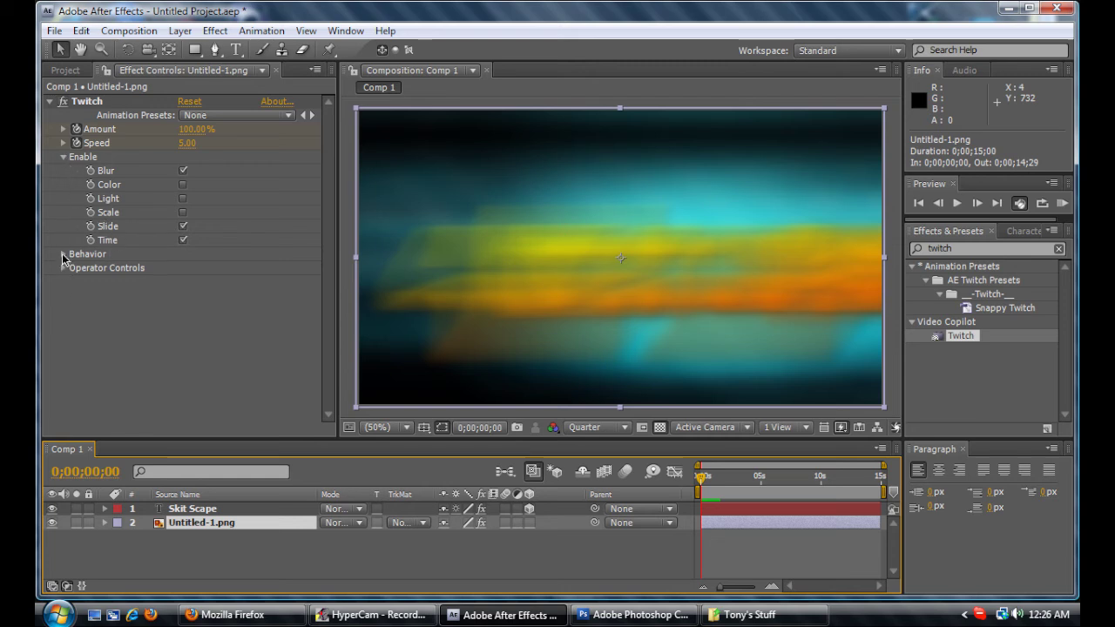
# Step: Expand Twitch's Operator Controls and collapse the Blur, Color, Light and Scale groups
pyautogui.click(61, 254)
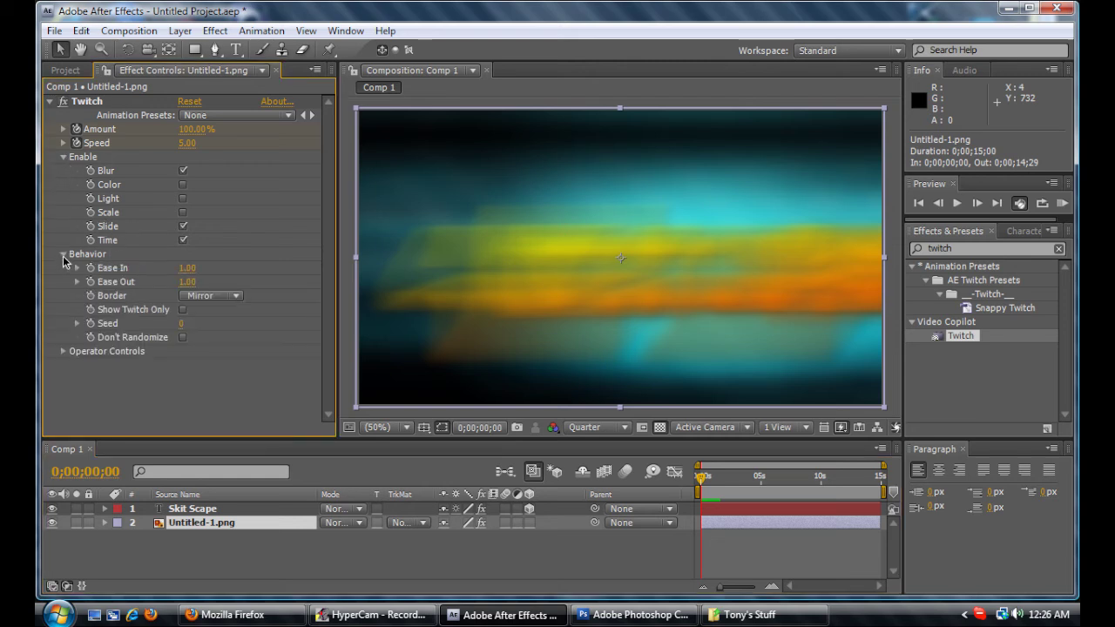
pyautogui.click(64, 255)
pyautogui.click(62, 272)
pyautogui.scroll(-5, 72, 283)
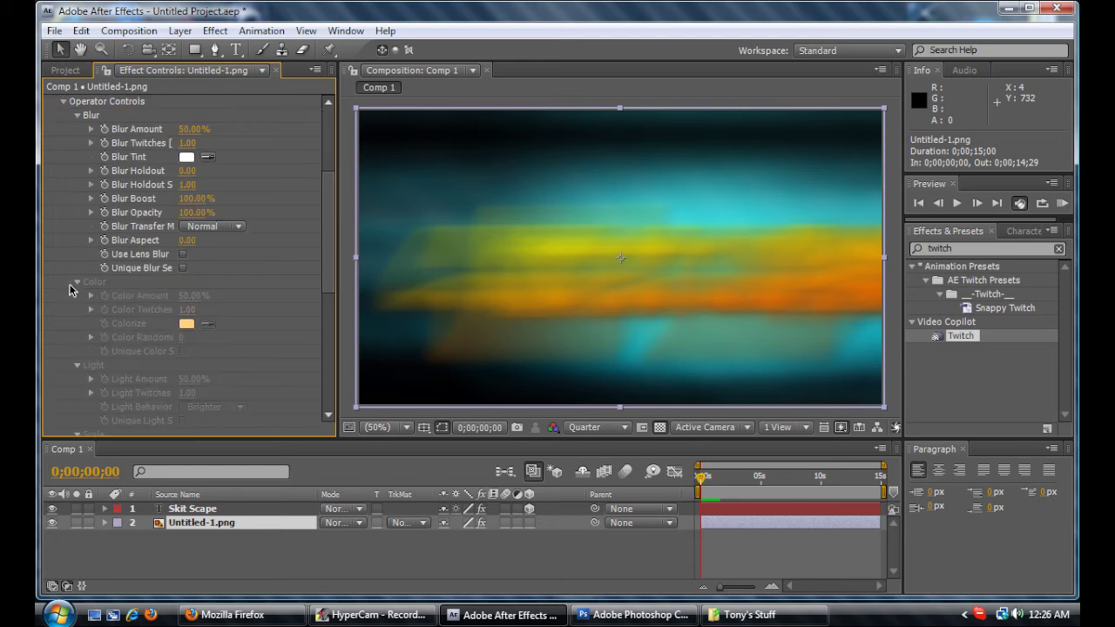
pyautogui.scroll(3, 83, 270)
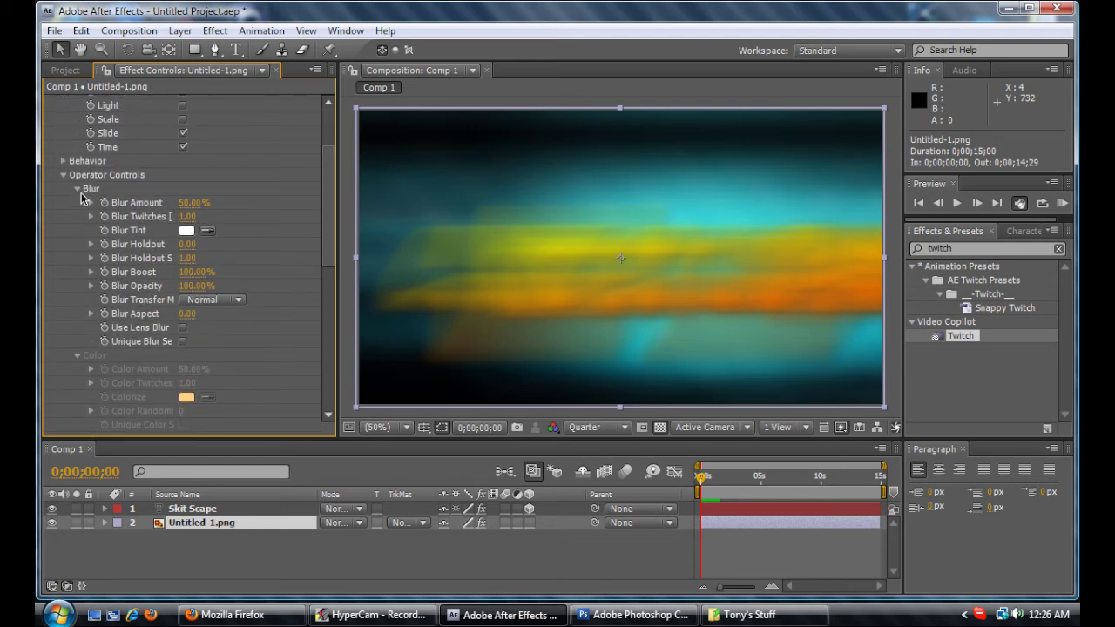
pyautogui.click(78, 189)
pyautogui.click(76, 203)
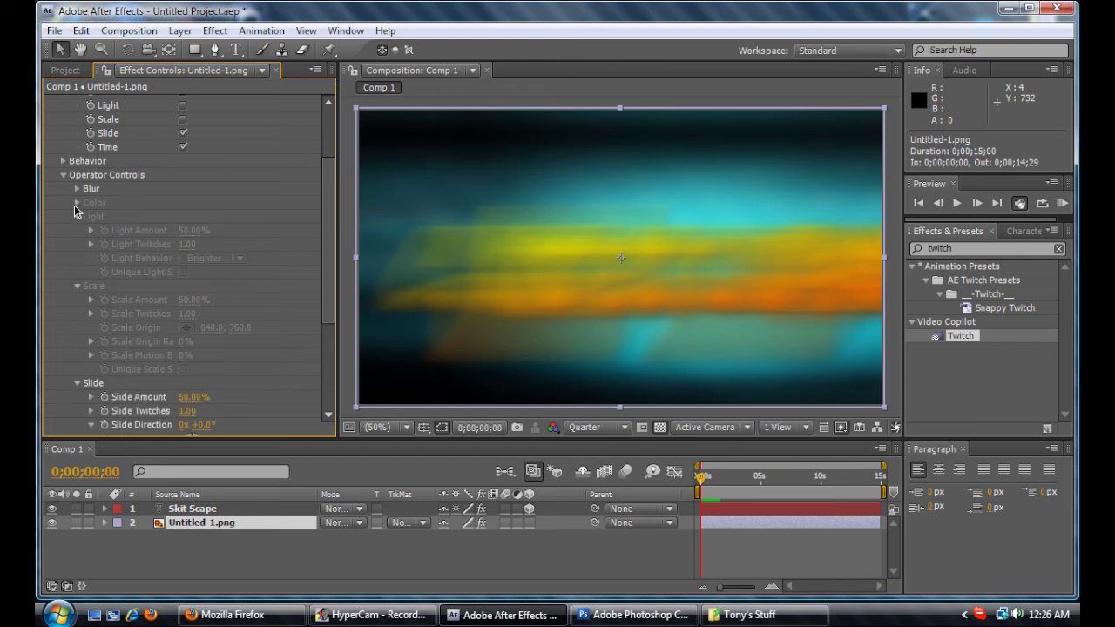
pyautogui.click(78, 217)
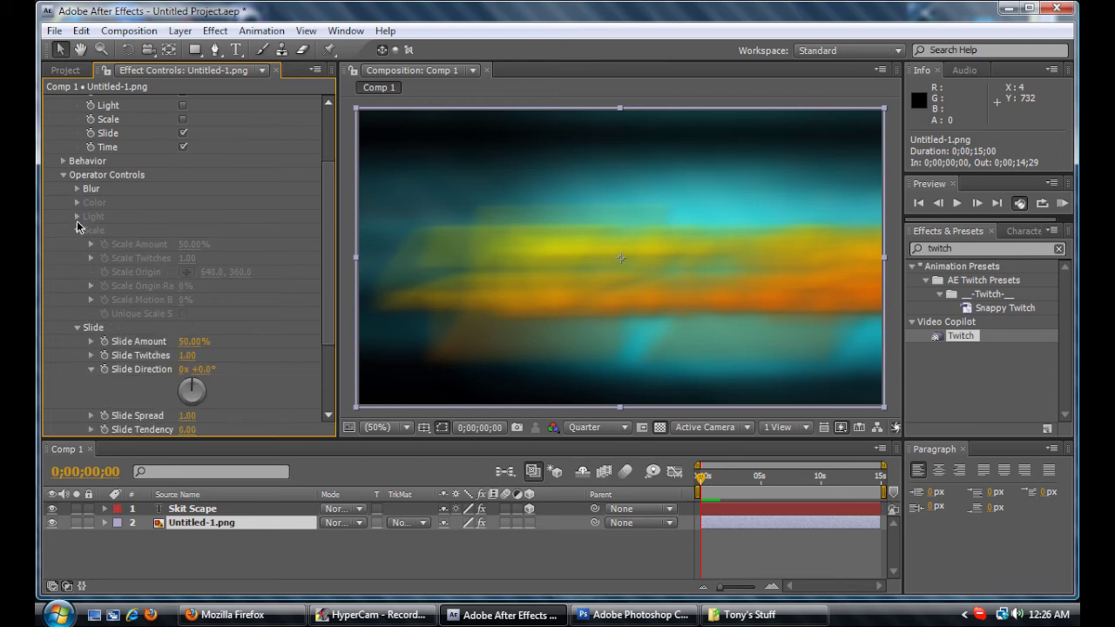
pyautogui.click(77, 230)
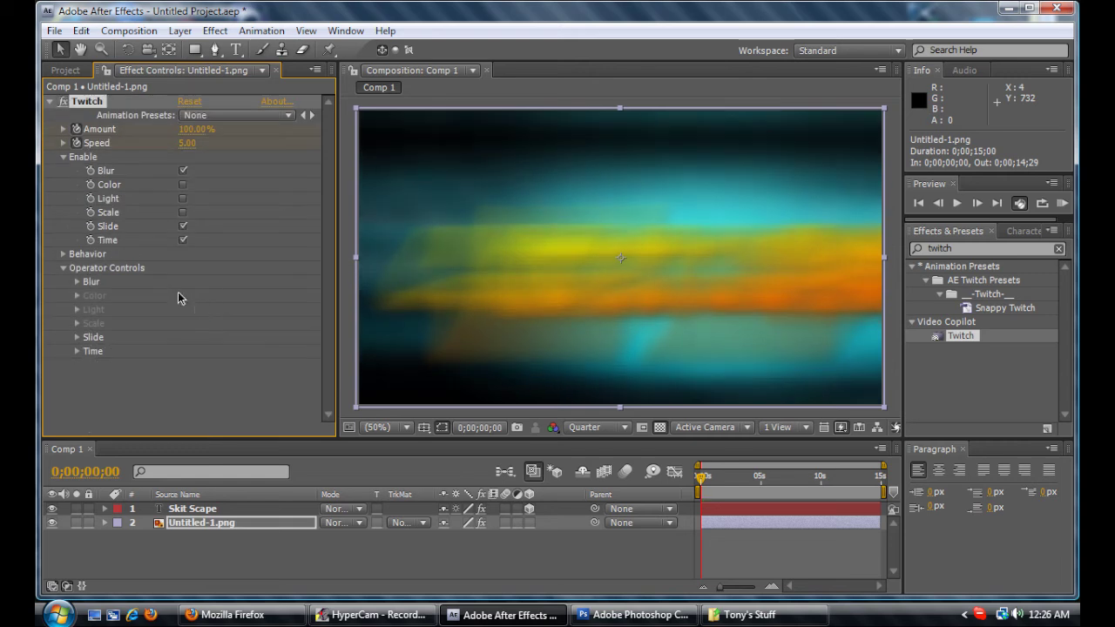
# Step: Rotate the Slide Direction to -49° and start a RAM preview
pyautogui.click(77, 337)
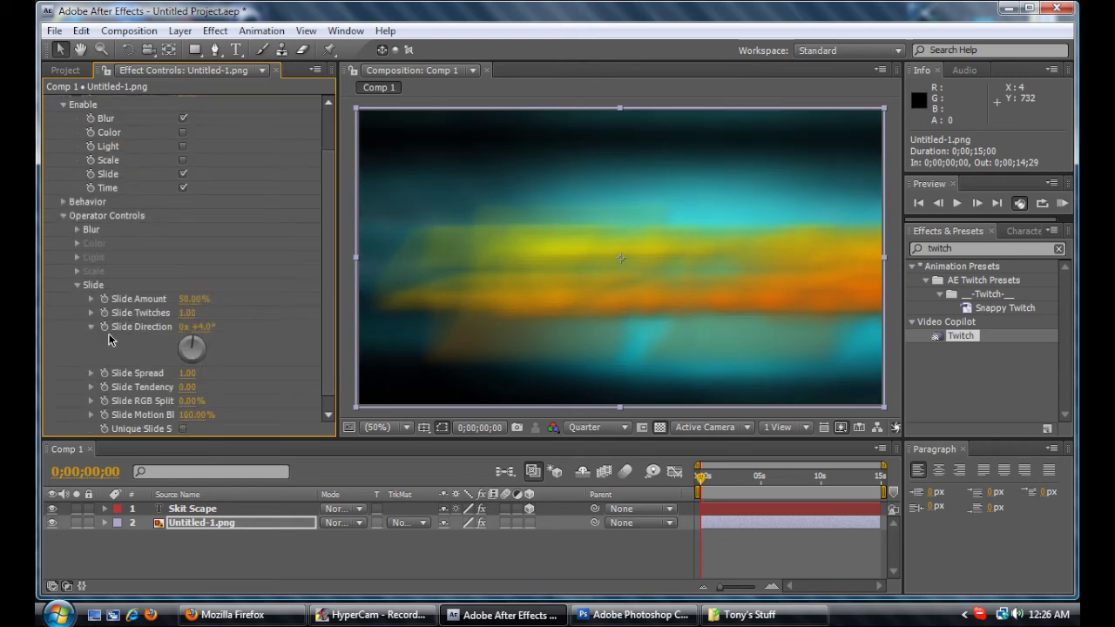
pyautogui.click(90, 321)
pyautogui.moveTo(197, 340); pyautogui.dragTo(176, 325)
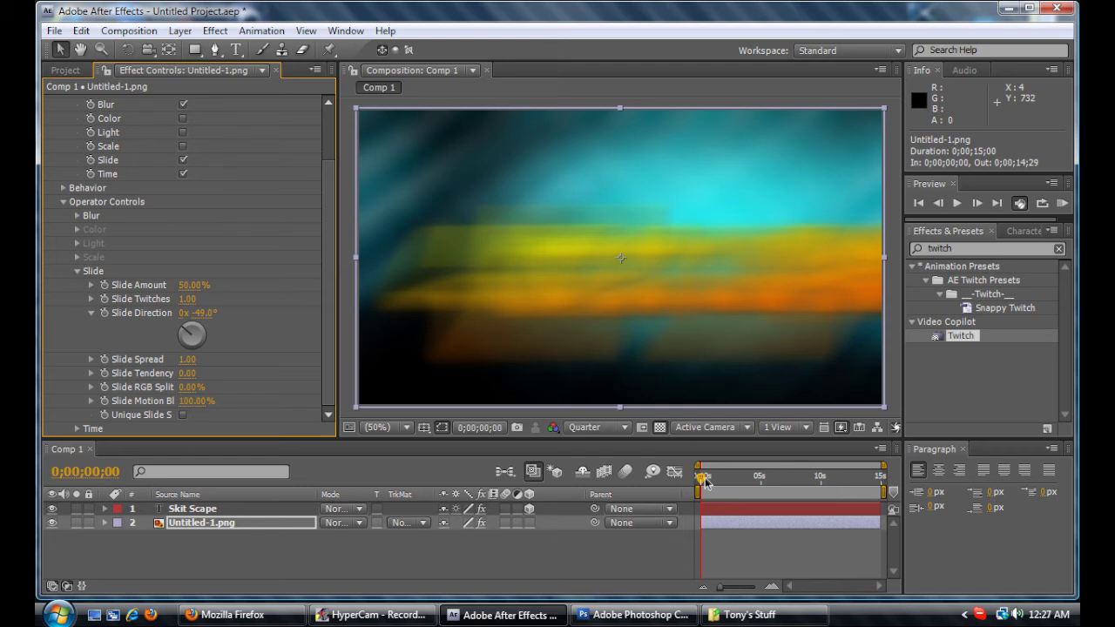
pyautogui.press('KP_0')
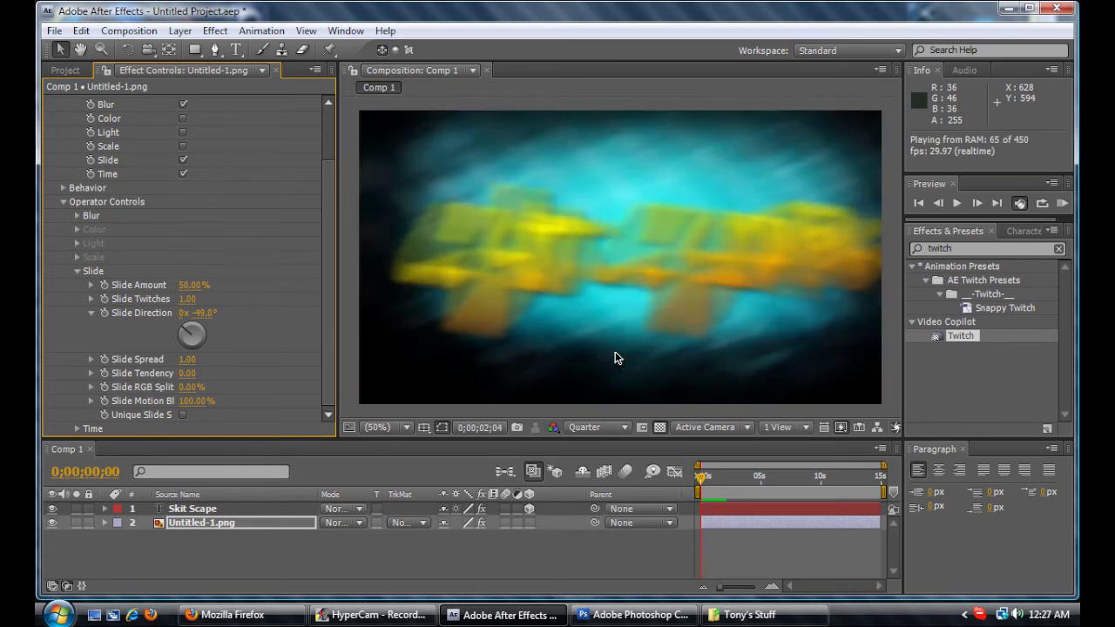
# Step: Replay the preview and stop at 0;00;00;18 where the title reads clearly
pyautogui.press('space')
pyautogui.press('space')
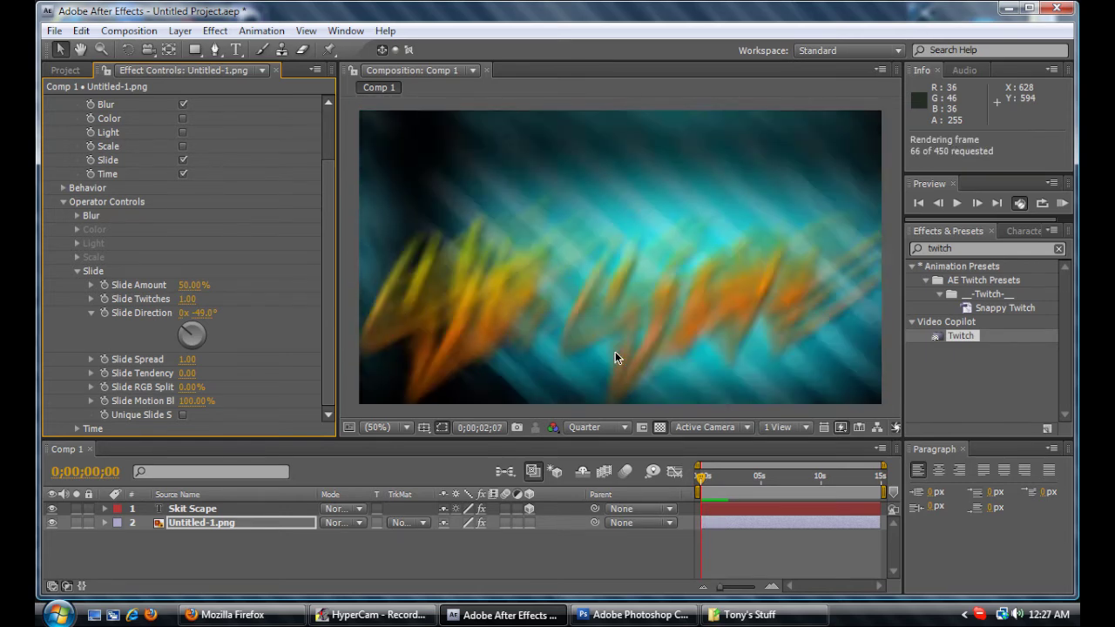
pyautogui.press('space')
pyautogui.press('space')
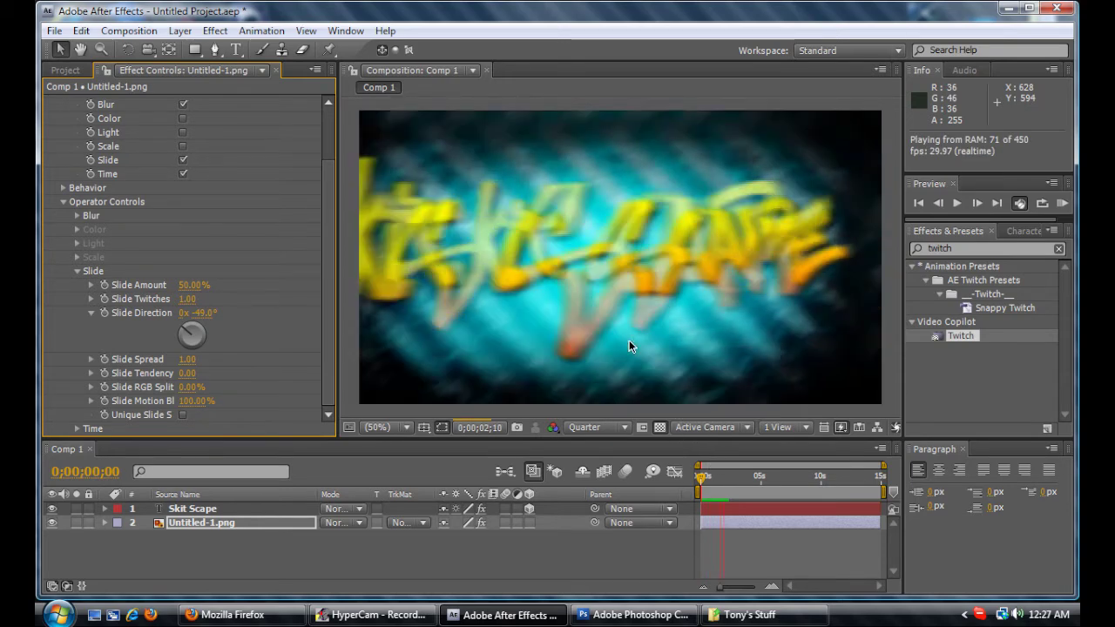
pyautogui.press('space')
pyautogui.moveTo(705, 482); pyautogui.dragTo(709, 482)
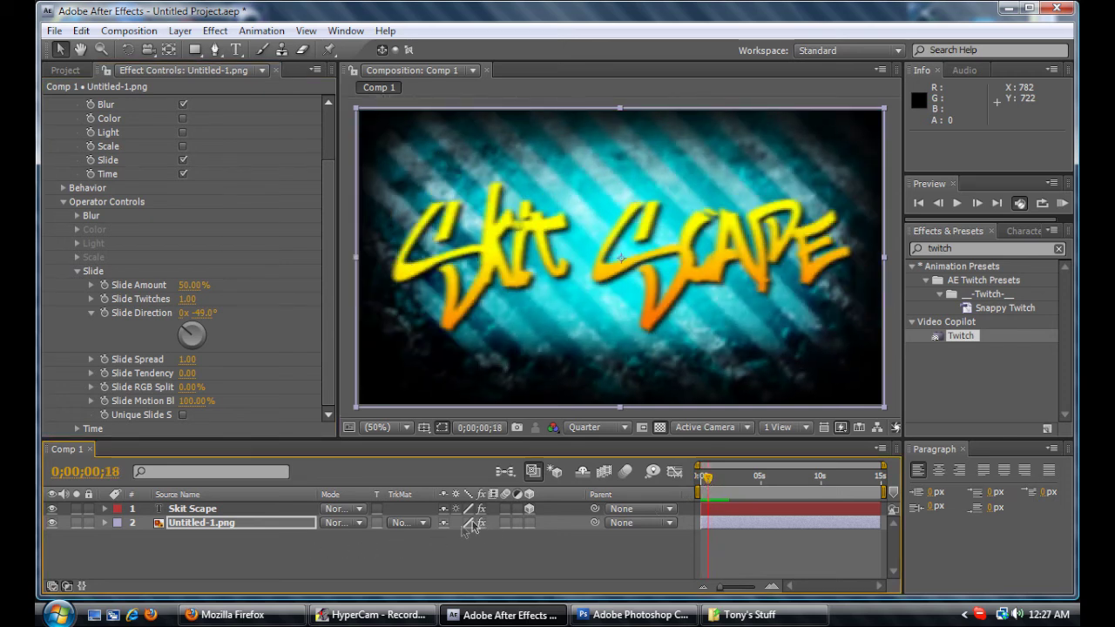
# Step: Enable composition motion blur, RAM preview from frame 0, then scrub to 0;00;03;20
pyautogui.click(624, 473)
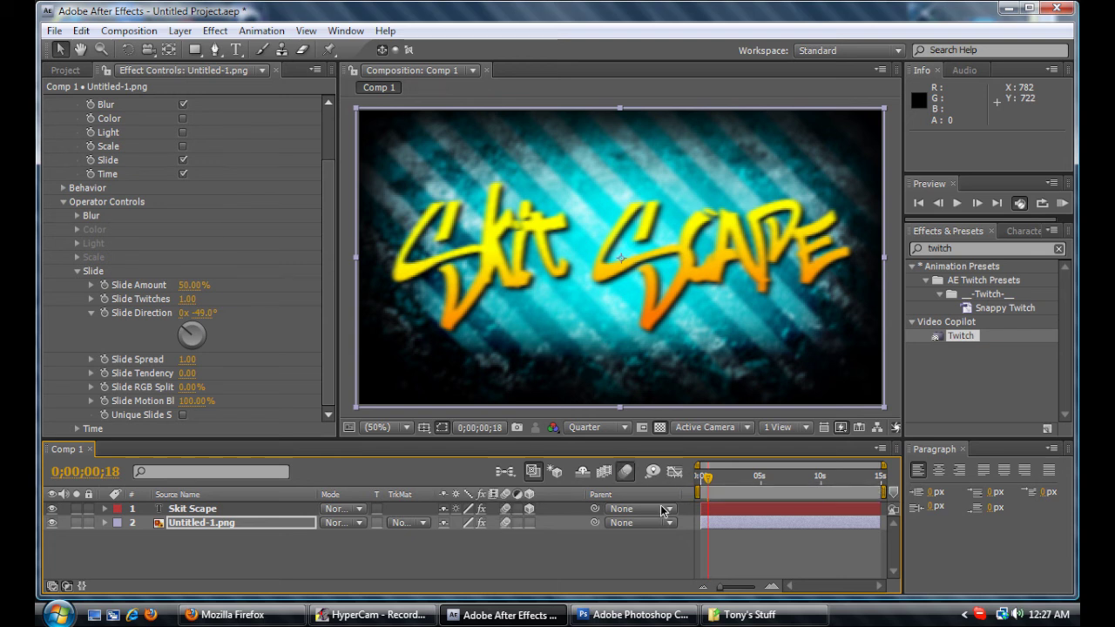
pyautogui.moveTo(708, 482); pyautogui.dragTo(700, 482)
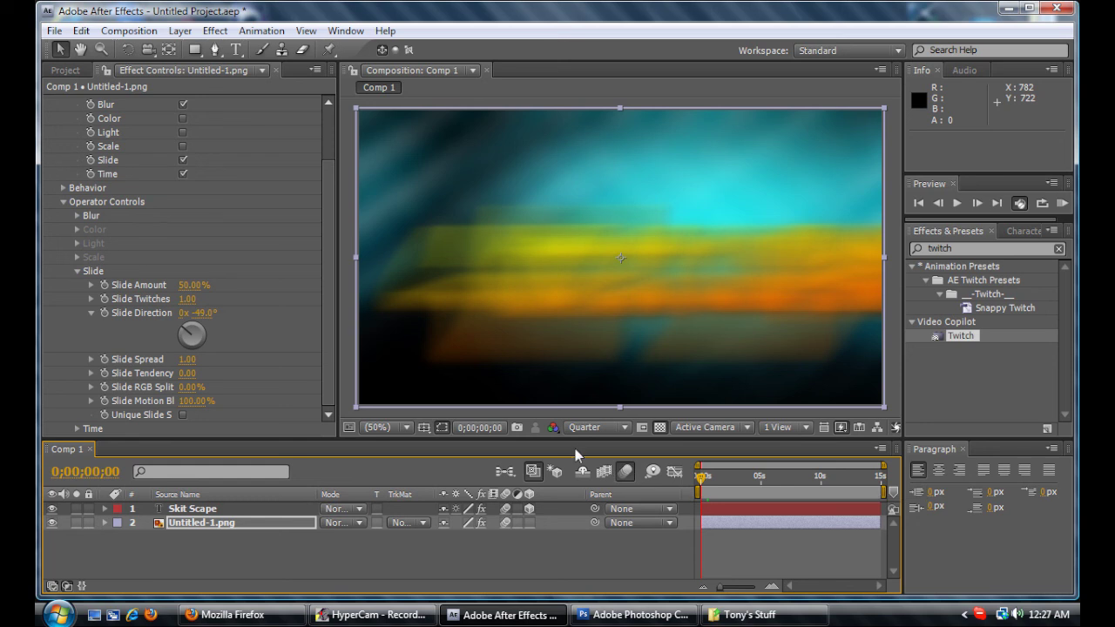
pyautogui.press('KP_0')
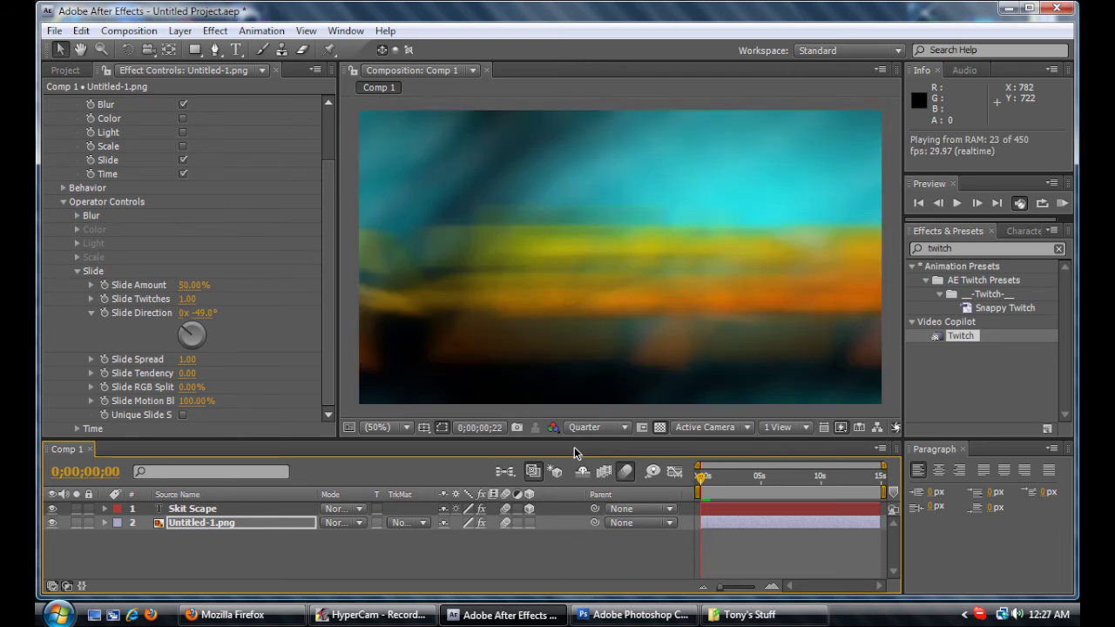
pyautogui.press('space')
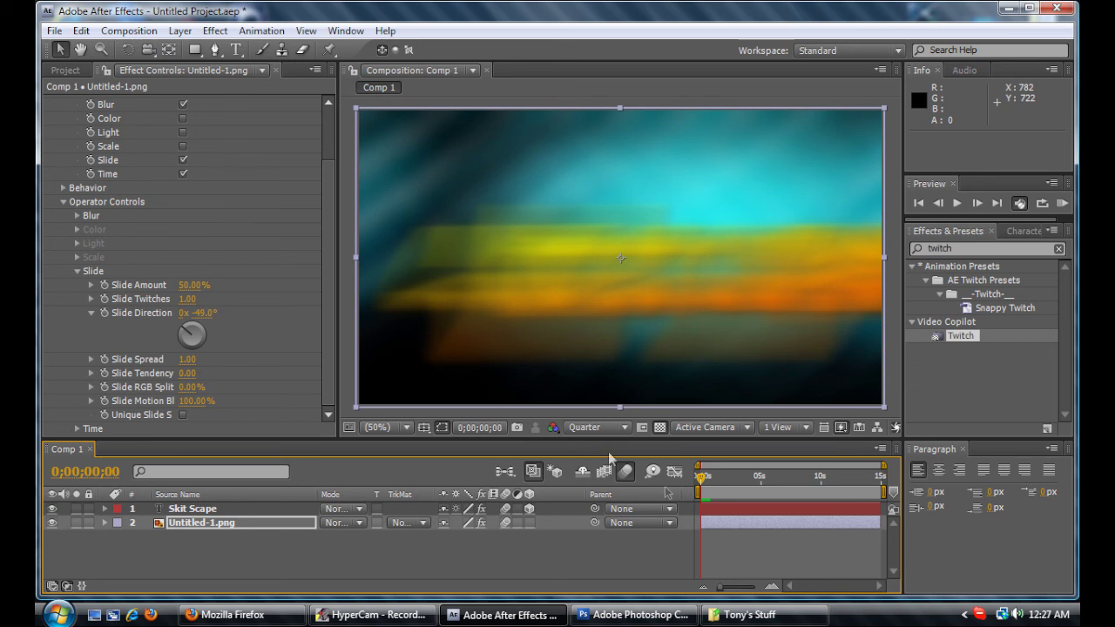
pyautogui.moveTo(705, 480); pyautogui.dragTo(747, 476)
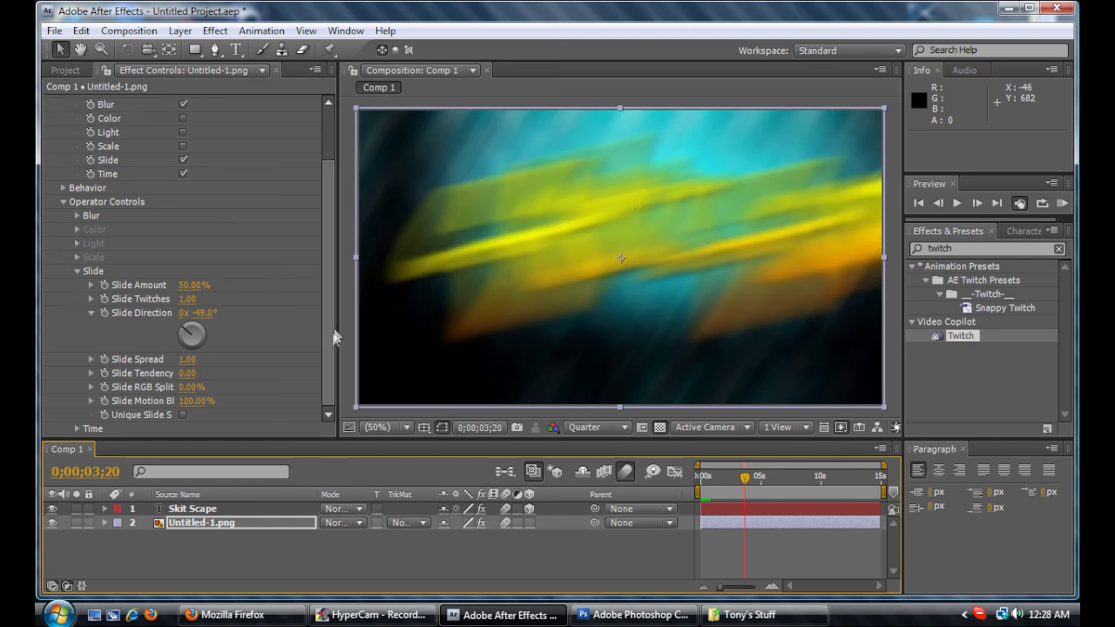
# Step: Select the Untitled-1.png background layer and twirl open both it and the Skit Scape layer
pyautogui.click(174, 526)
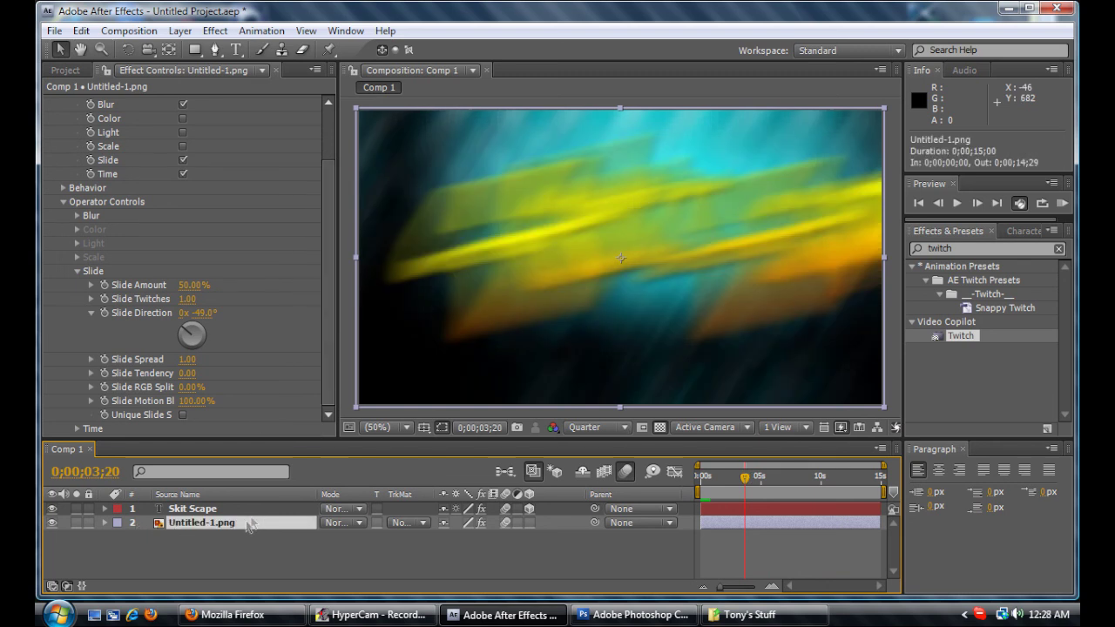
pyautogui.click(104, 524)
pyautogui.click(106, 511)
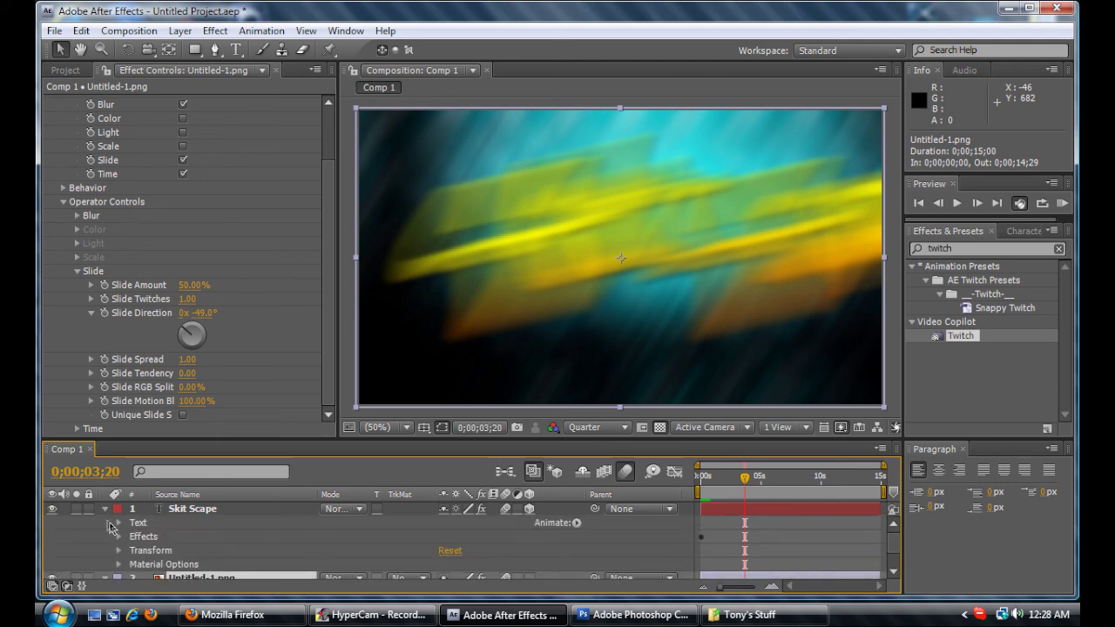
# Step: Expand both layers' Effects groups, then show the Twitch properties on Skit Scape
pyautogui.scroll(-2, 130, 533)
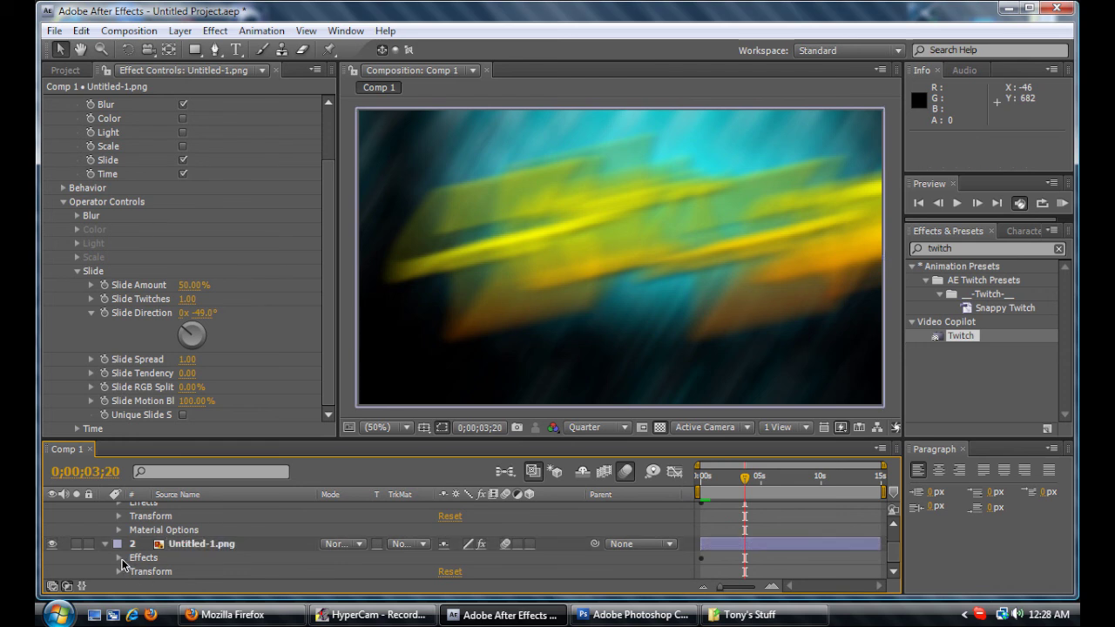
pyautogui.click(119, 559)
pyautogui.scroll(2, 121, 552)
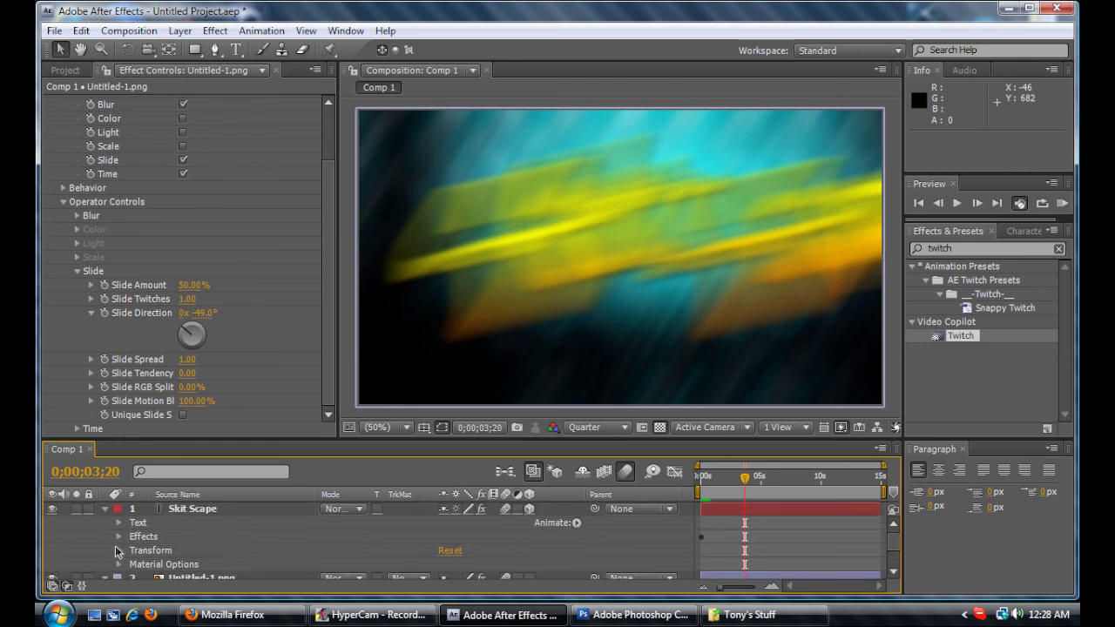
pyautogui.click(118, 537)
pyautogui.scroll(-3, 132, 544)
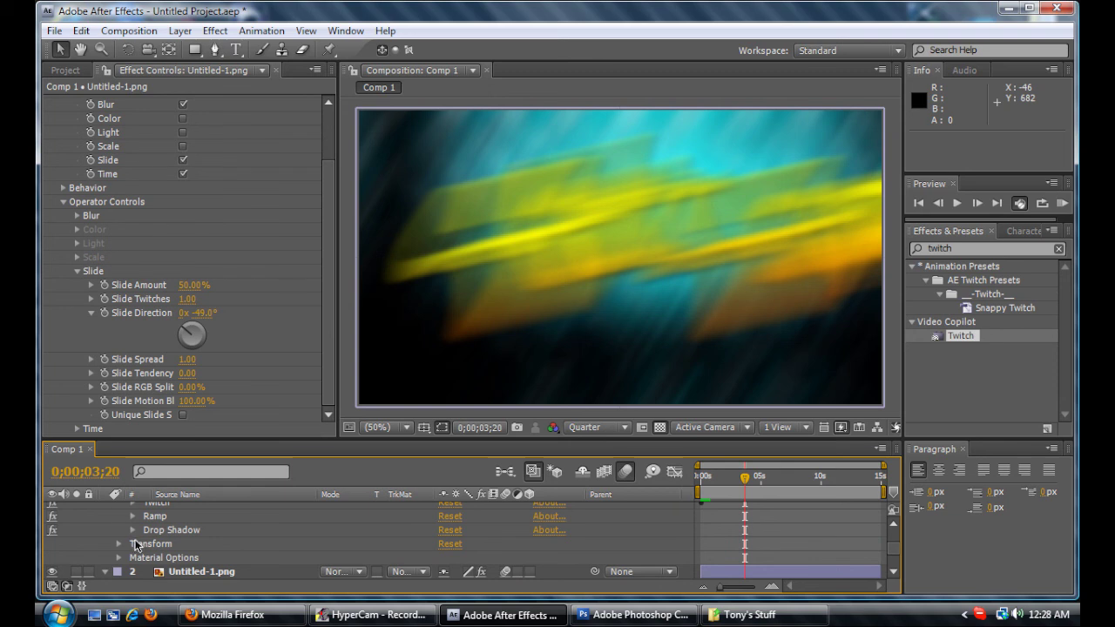
pyautogui.scroll(3, 128, 554)
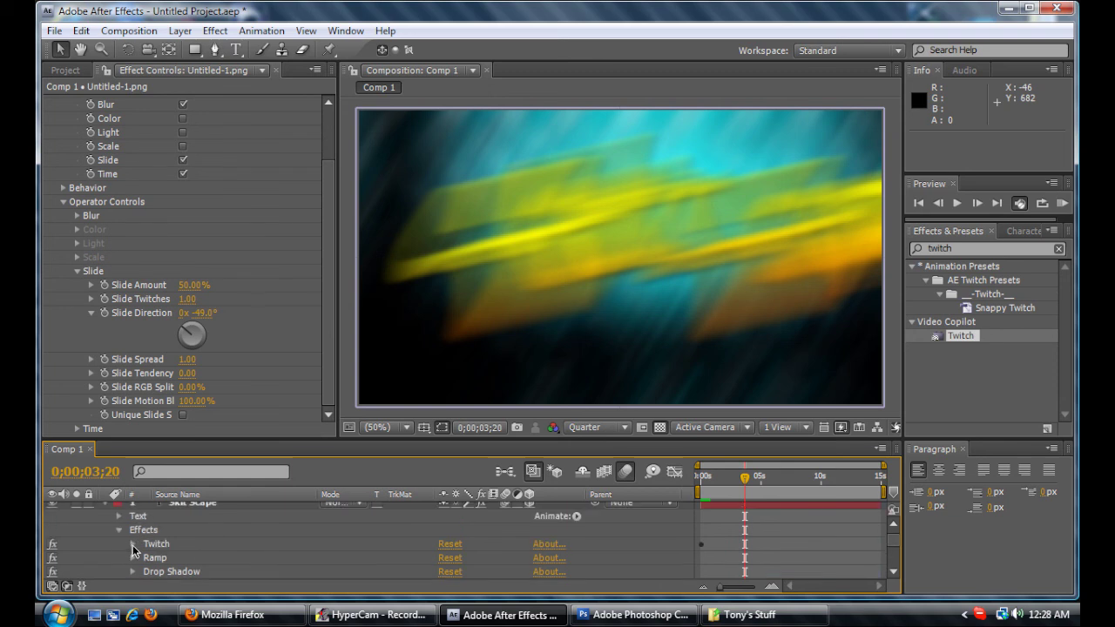
pyautogui.click(133, 544)
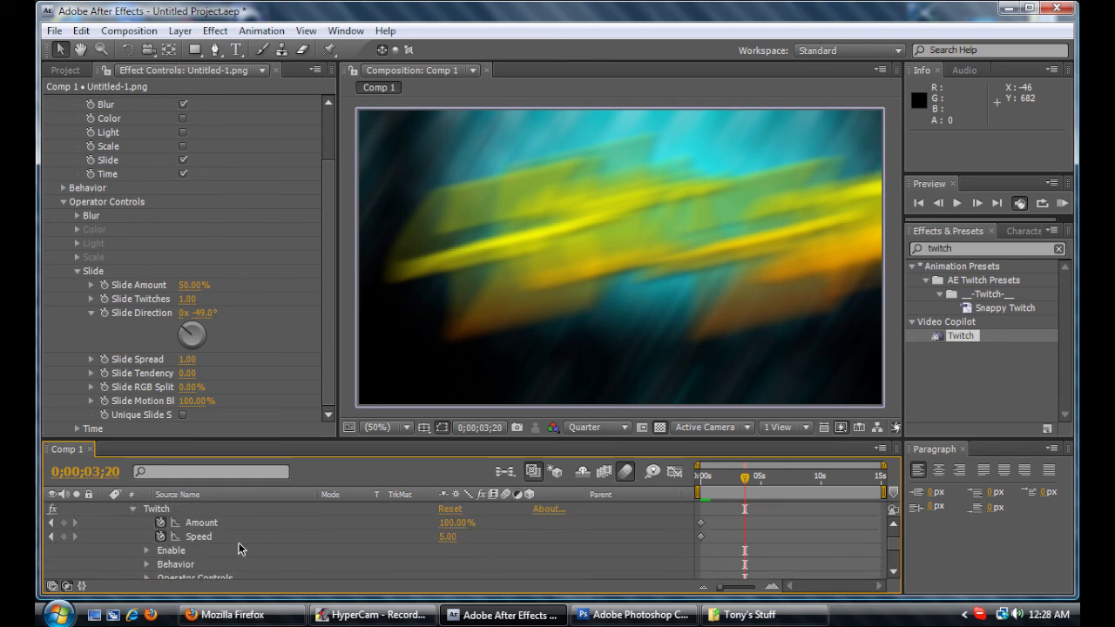
pyautogui.scroll(-5, 241, 543)
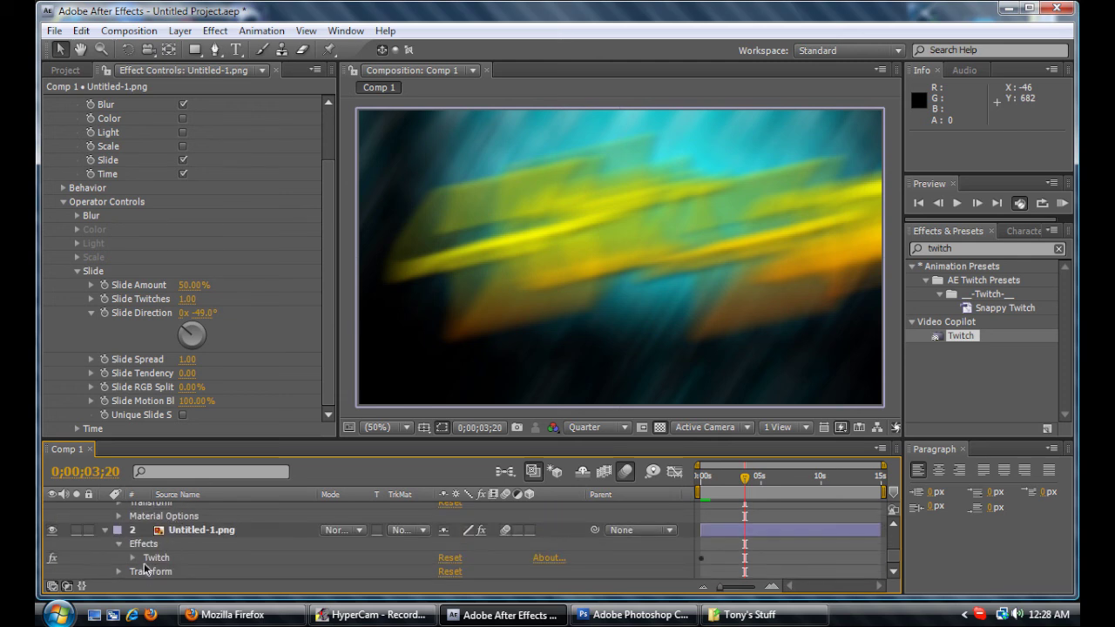